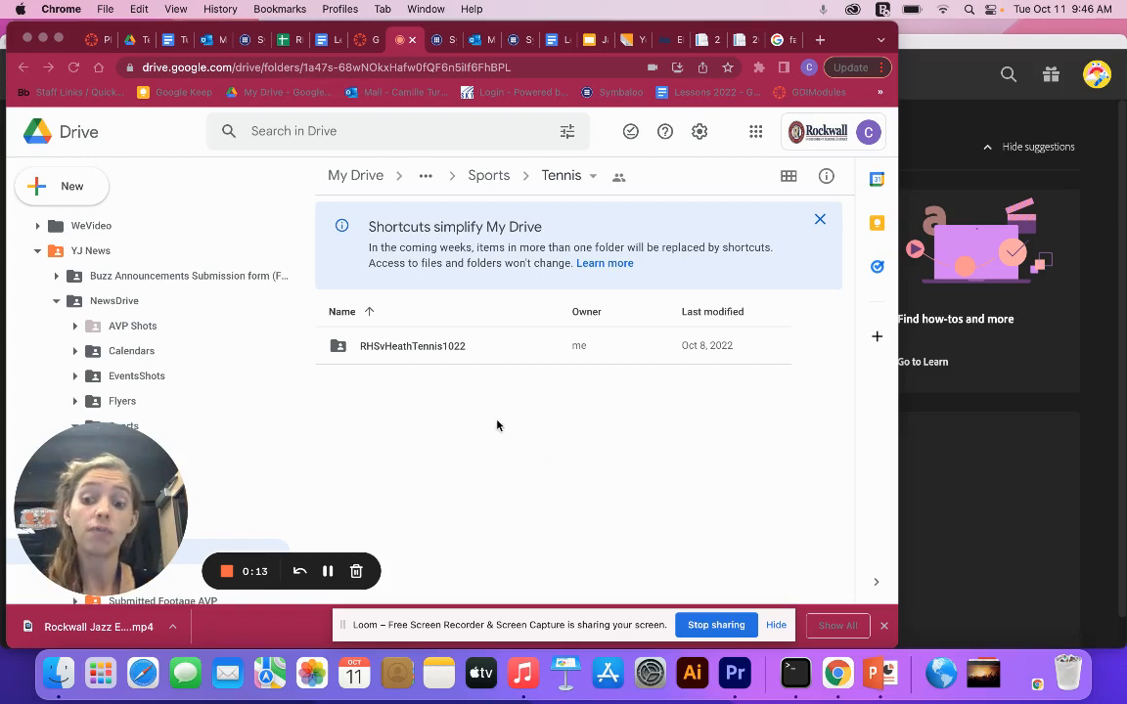
# - Open the RHSvHeathTennis1022 folder in Google Drive, look through its clips and show the folder's Download option
pyautogui.click(393, 350)
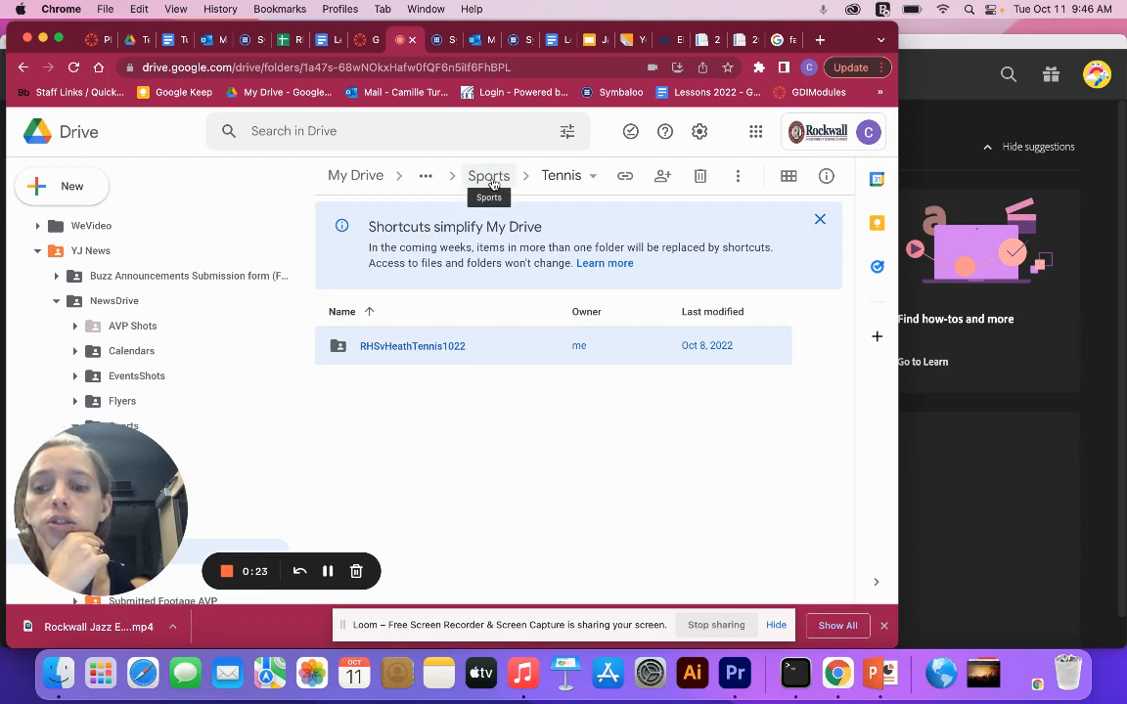
pyautogui.doubleClick(407, 350)
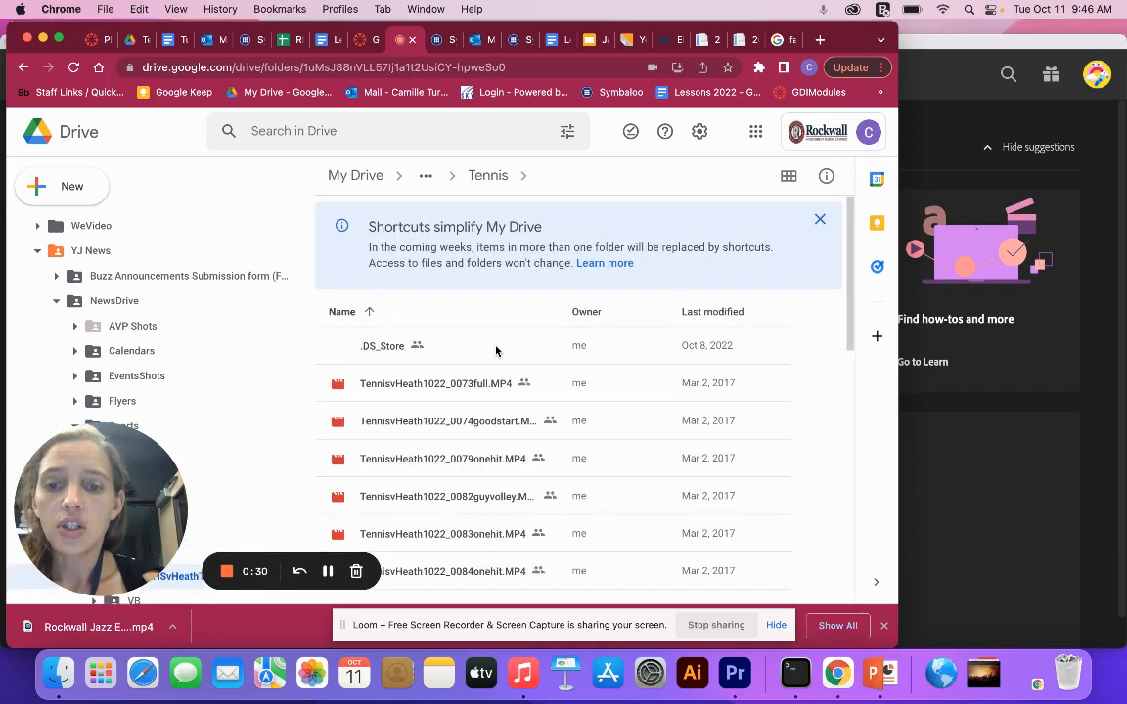
pyautogui.scroll(-1, 484, 354)
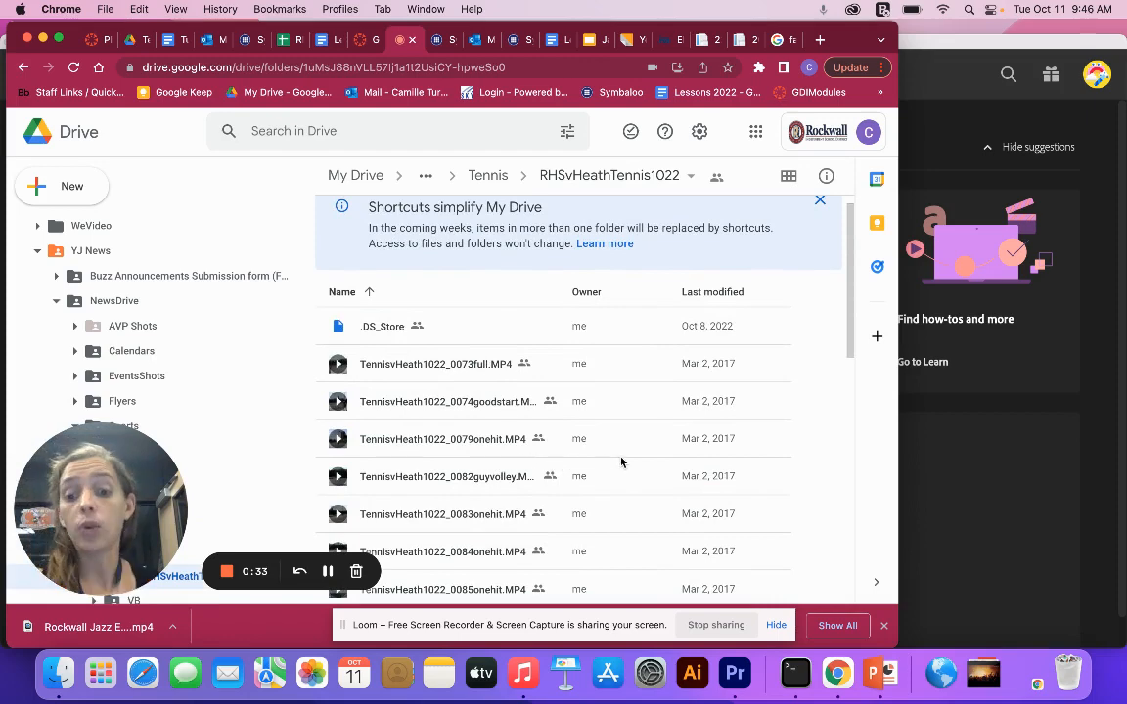
pyautogui.click(978, 467)
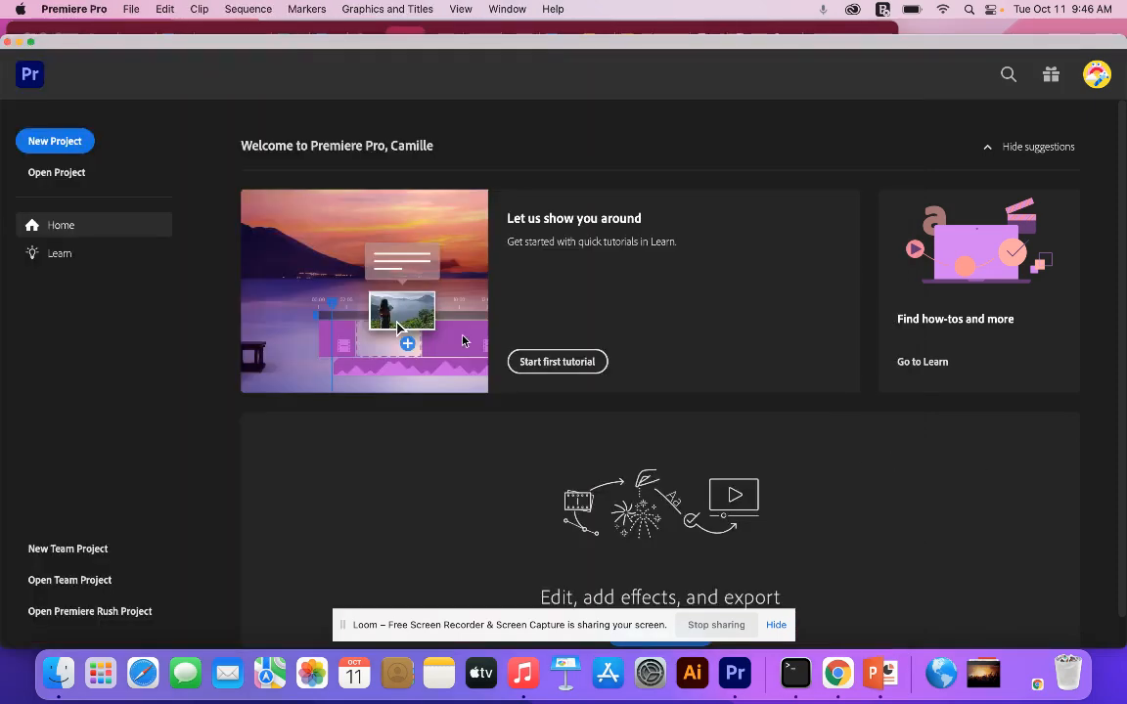
pyautogui.click(307, 33)
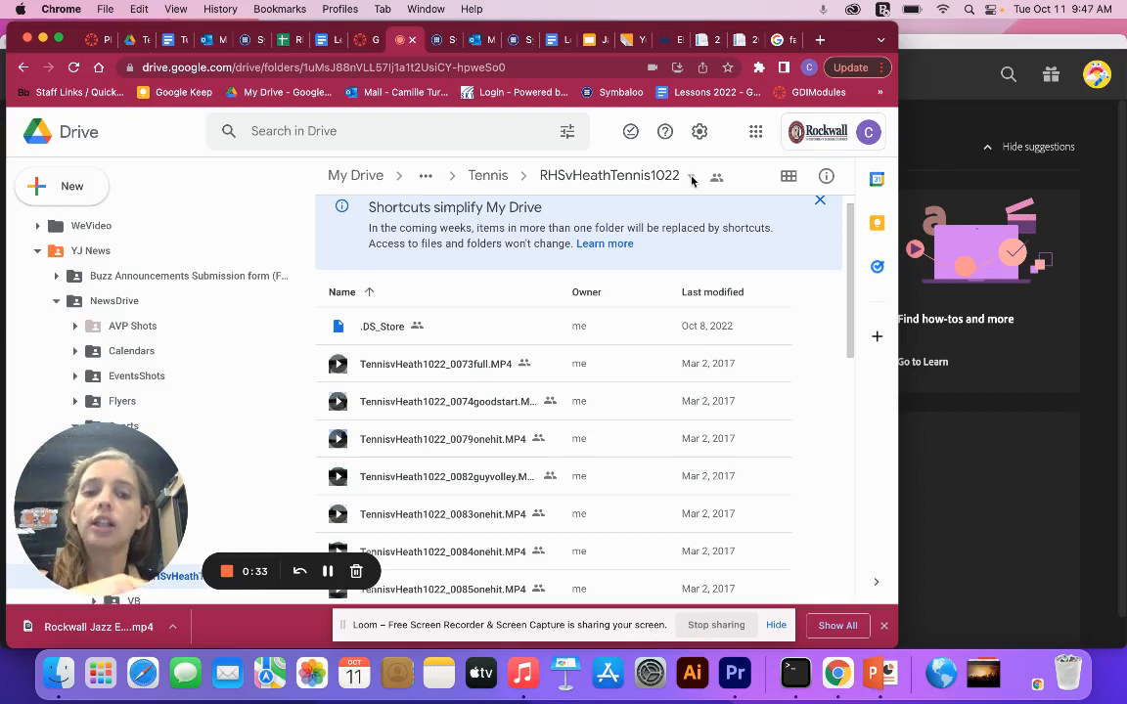
pyautogui.scroll(-4, 519, 421)
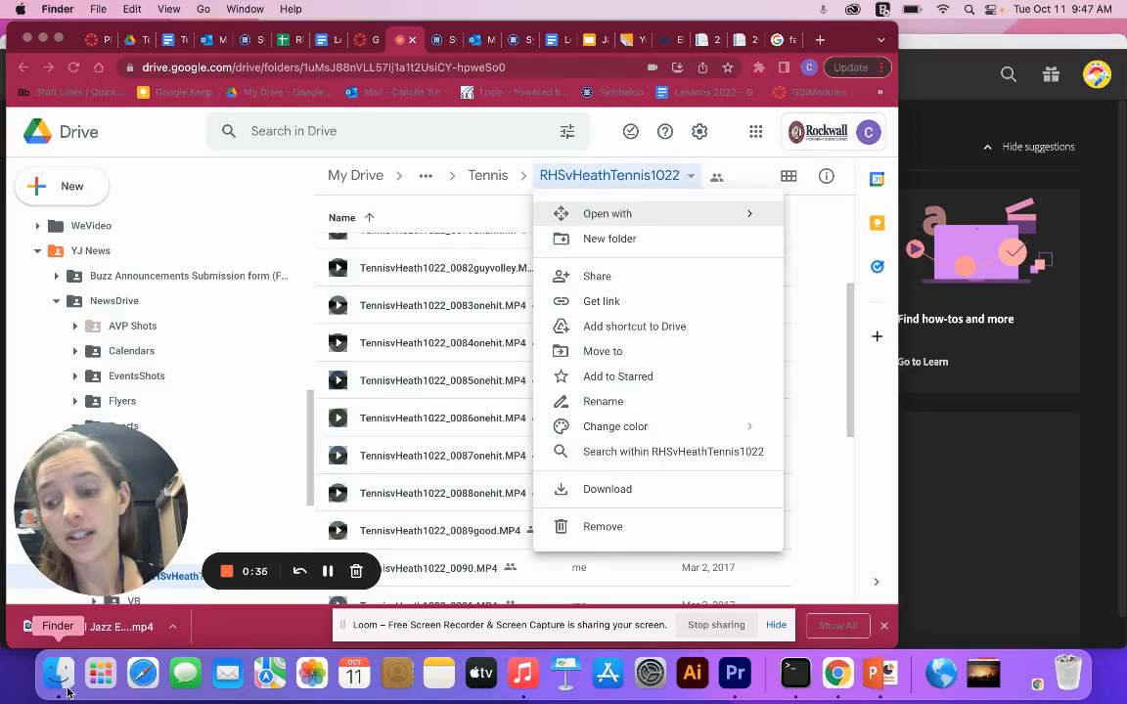
# - Switch to Finder and look through the files in the Downloads folder
pyautogui.click(65, 688)
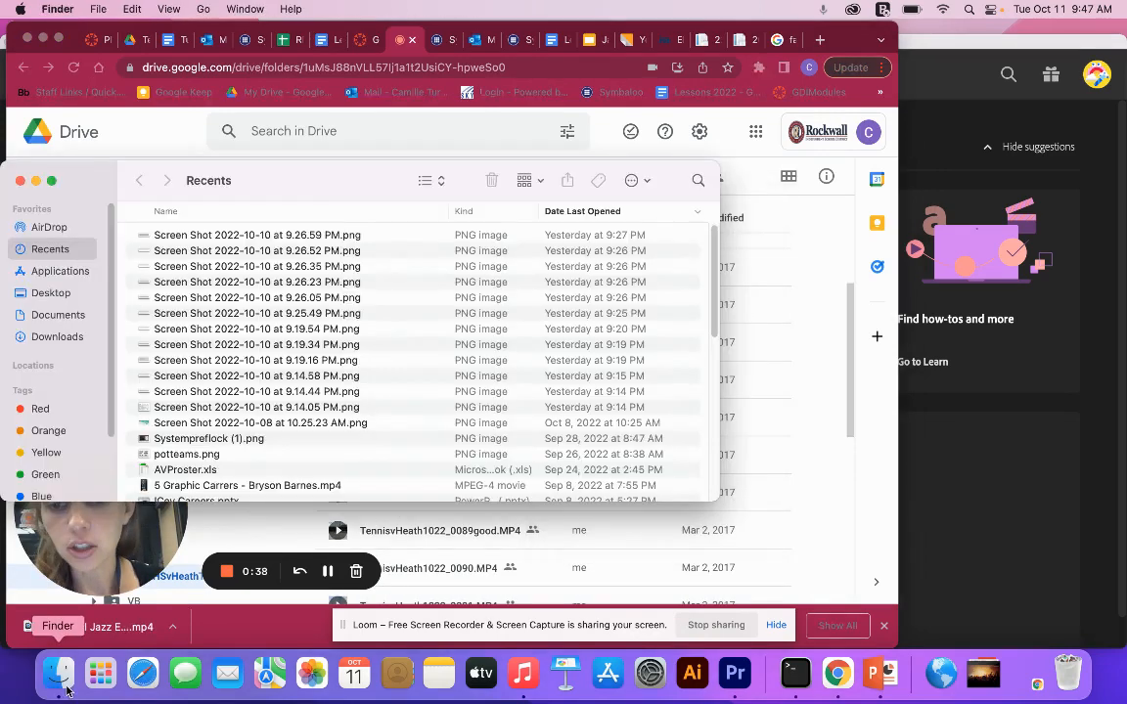
pyautogui.click(49, 335)
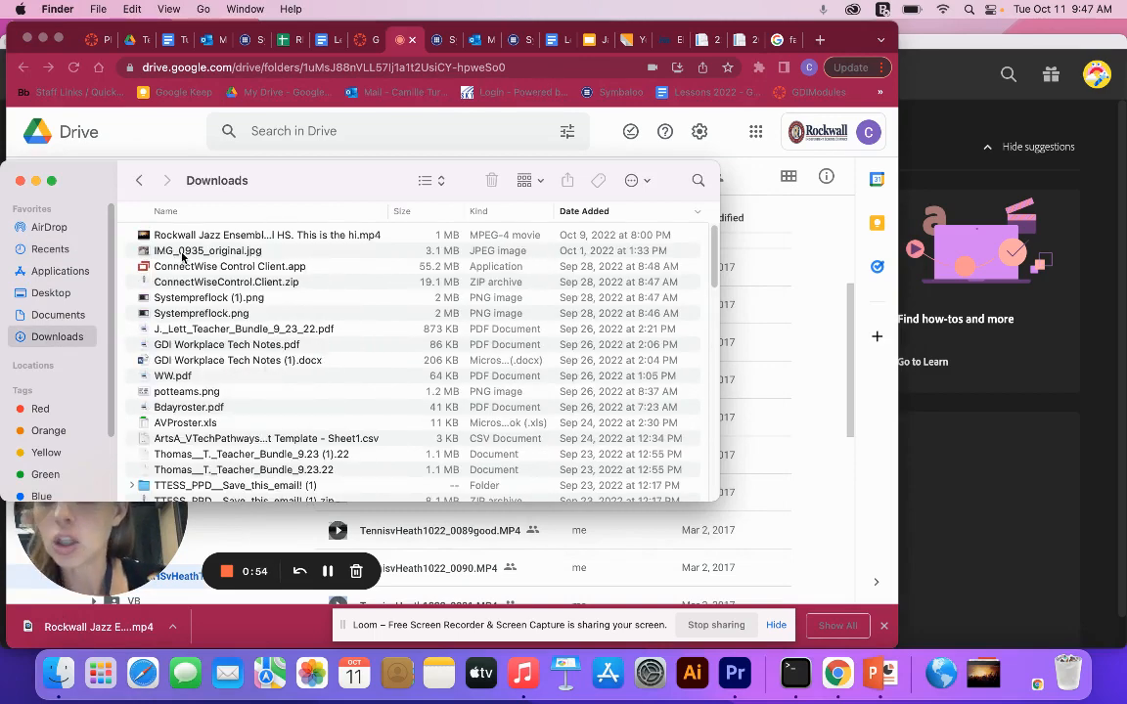
pyautogui.scroll(-5, 208, 299)
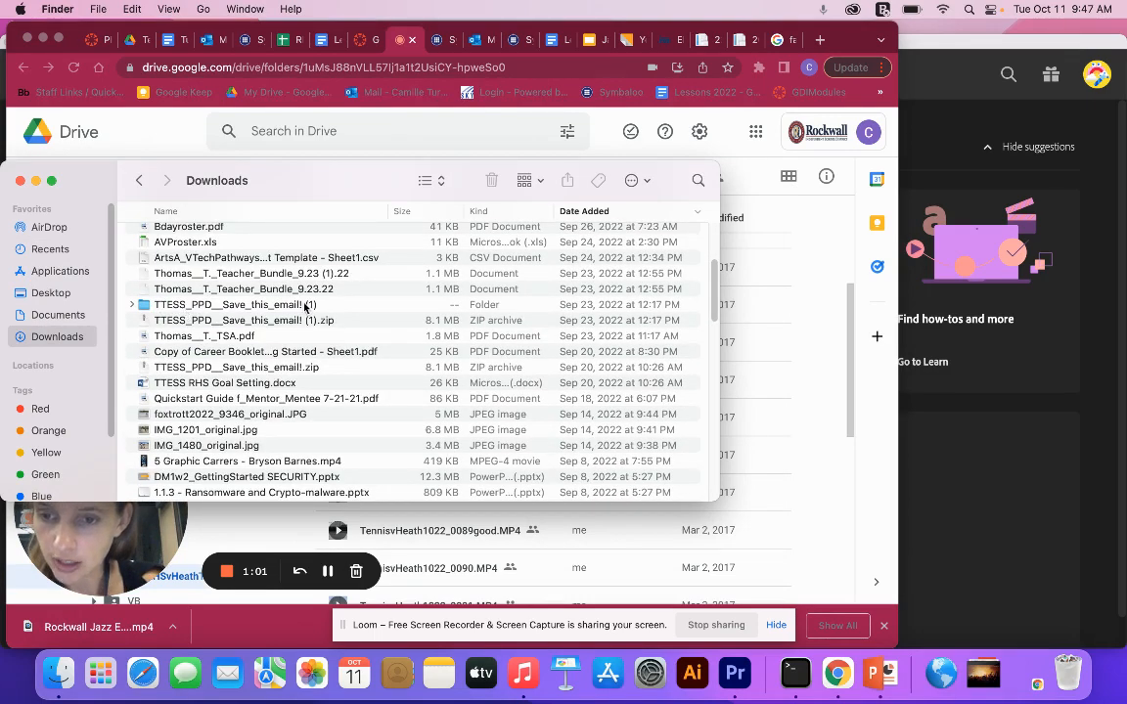
pyautogui.scroll(5, 305, 307)
# - Switch to Premiere Pro, start a new project and set its location to the Documents folder
pyautogui.click(936, 467)
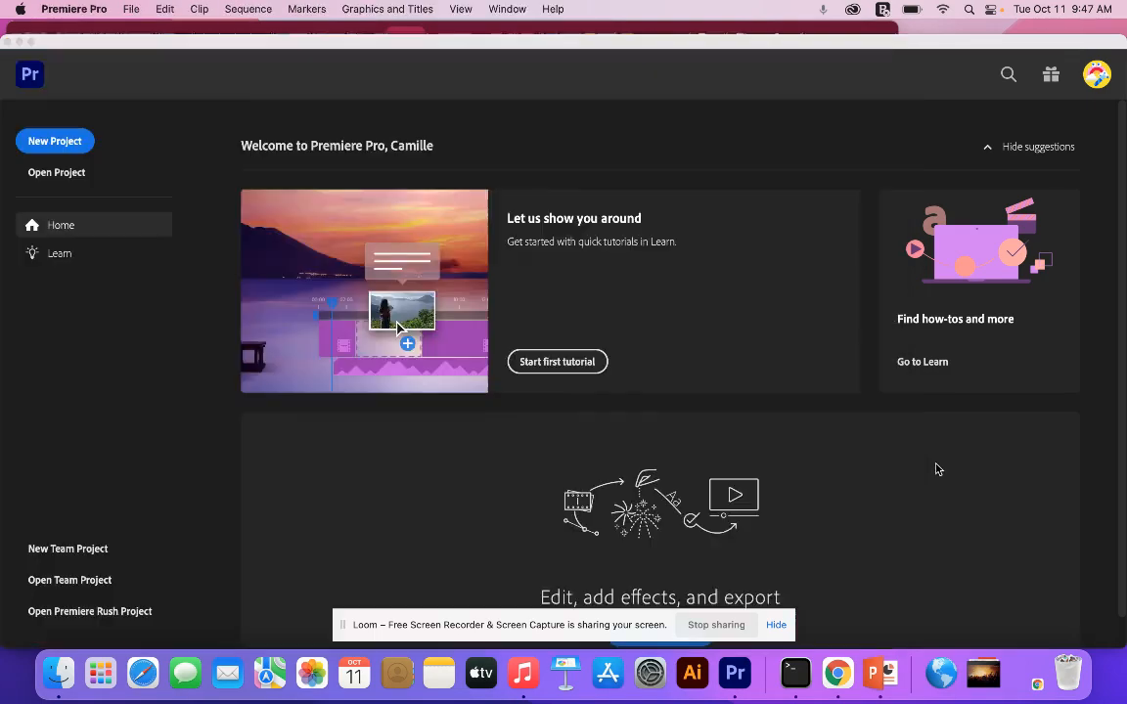
pyautogui.click(55, 142)
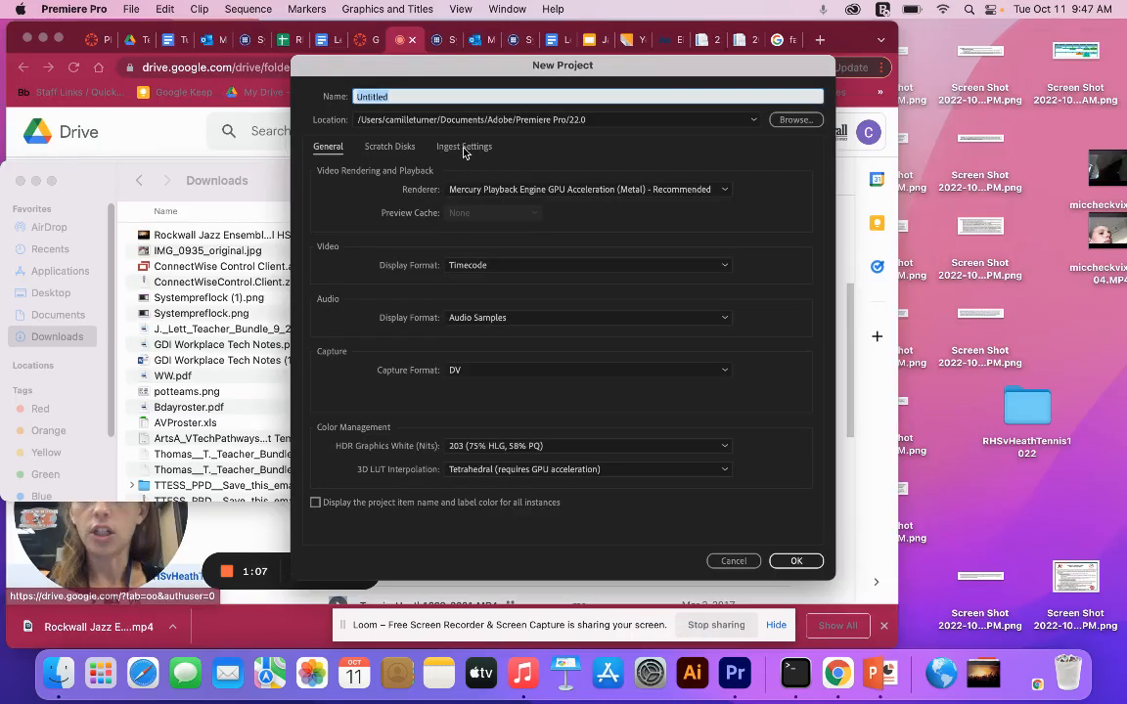
pyautogui.click(792, 120)
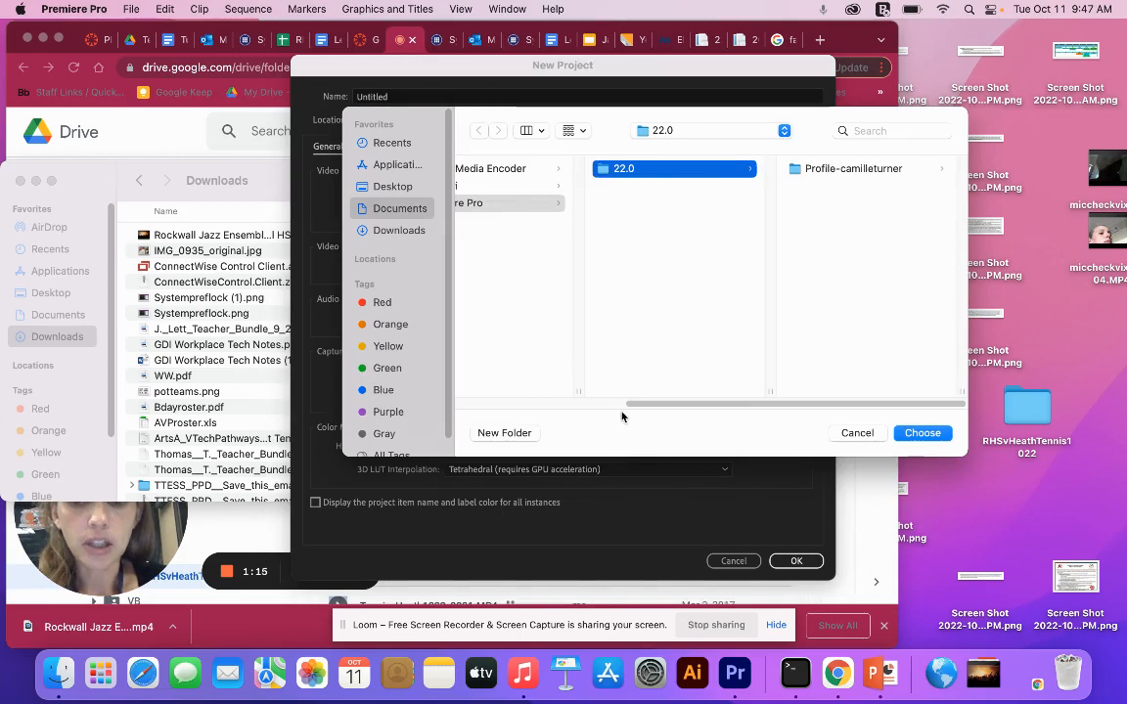
pyautogui.moveTo(665, 403); pyautogui.dragTo(516, 406)
pyautogui.click(514, 217)
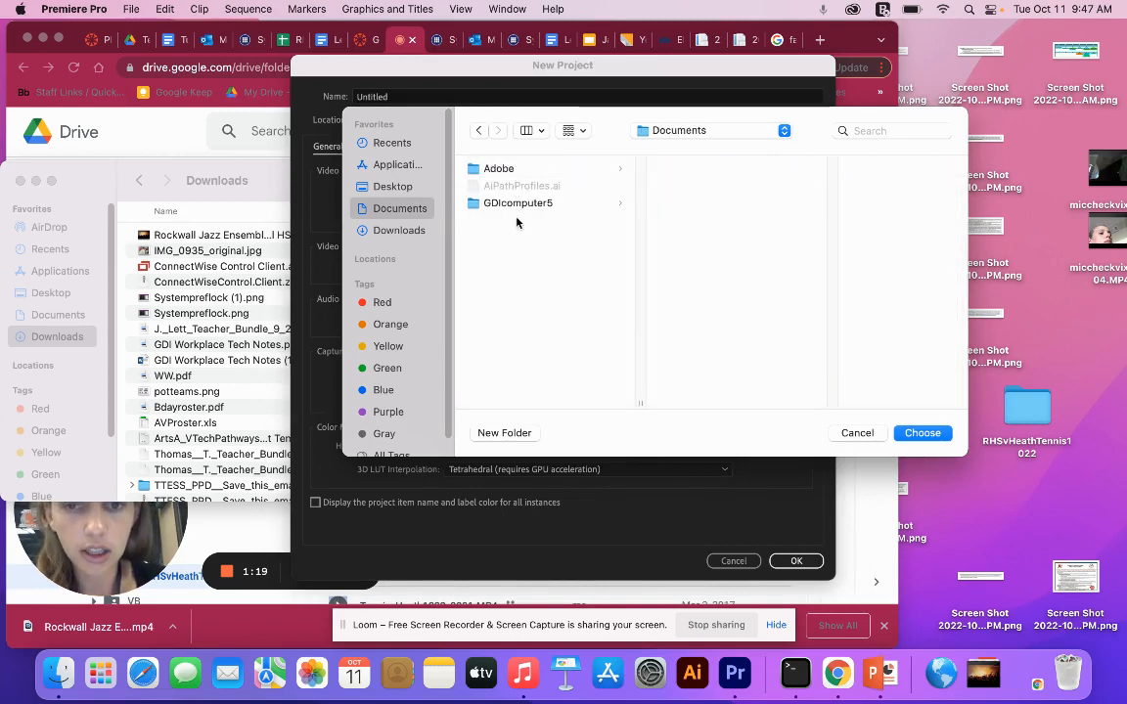
pyautogui.click(920, 433)
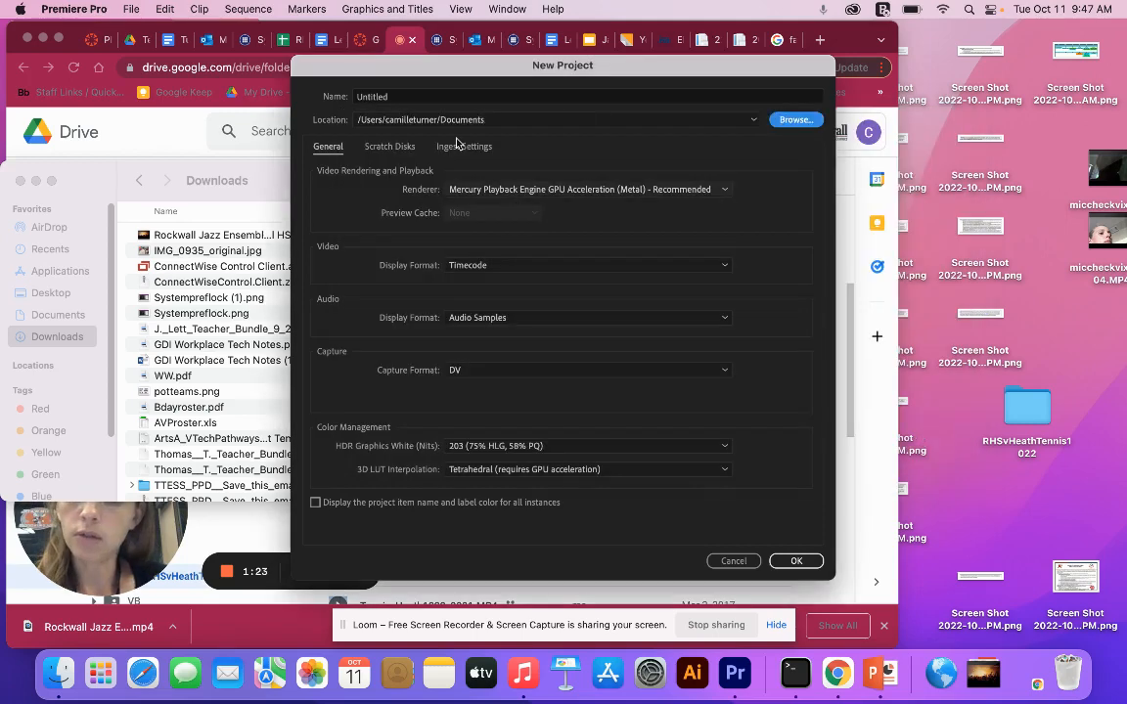
# - Name the new project TennisHeathsplice and create it
pyautogui.click(415, 96)
pyautogui.write('TennisHeat')
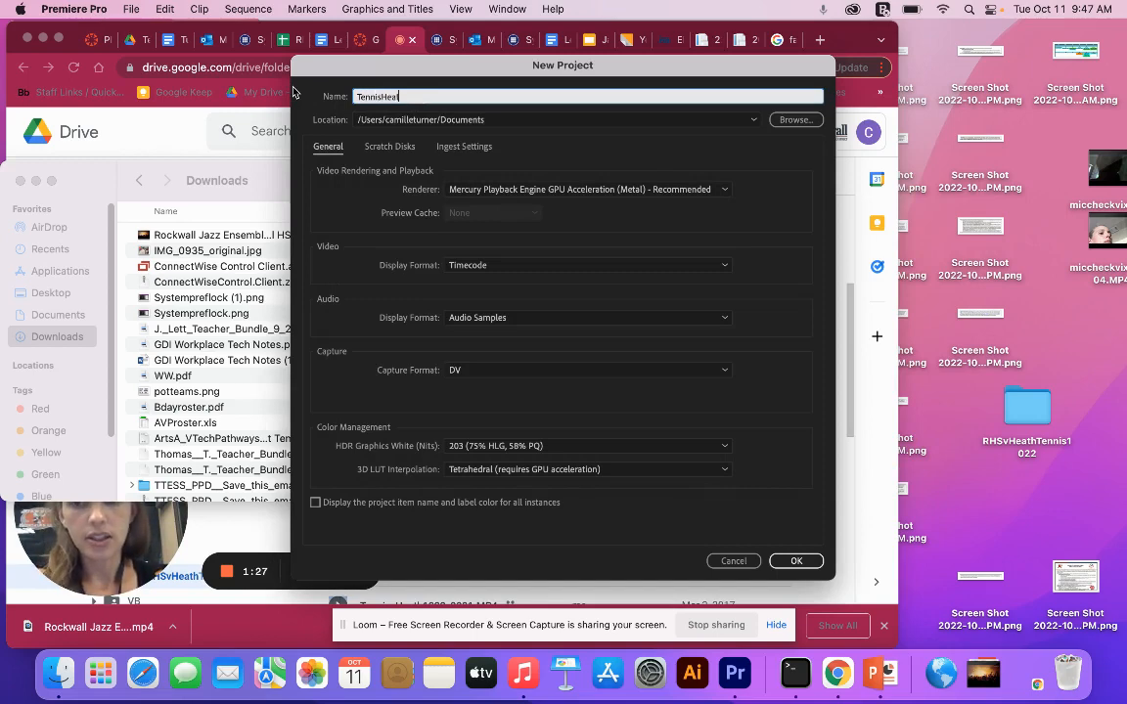
pyautogui.write('hsplic')
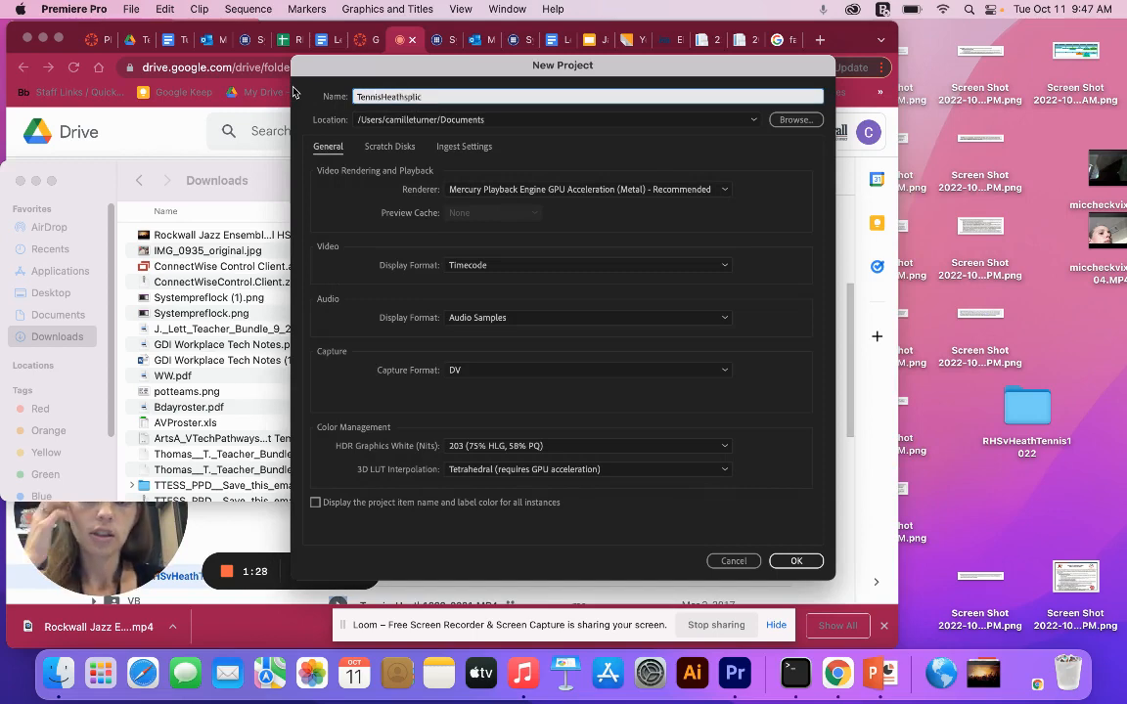
pyautogui.write('e')
pyautogui.click(796, 562)
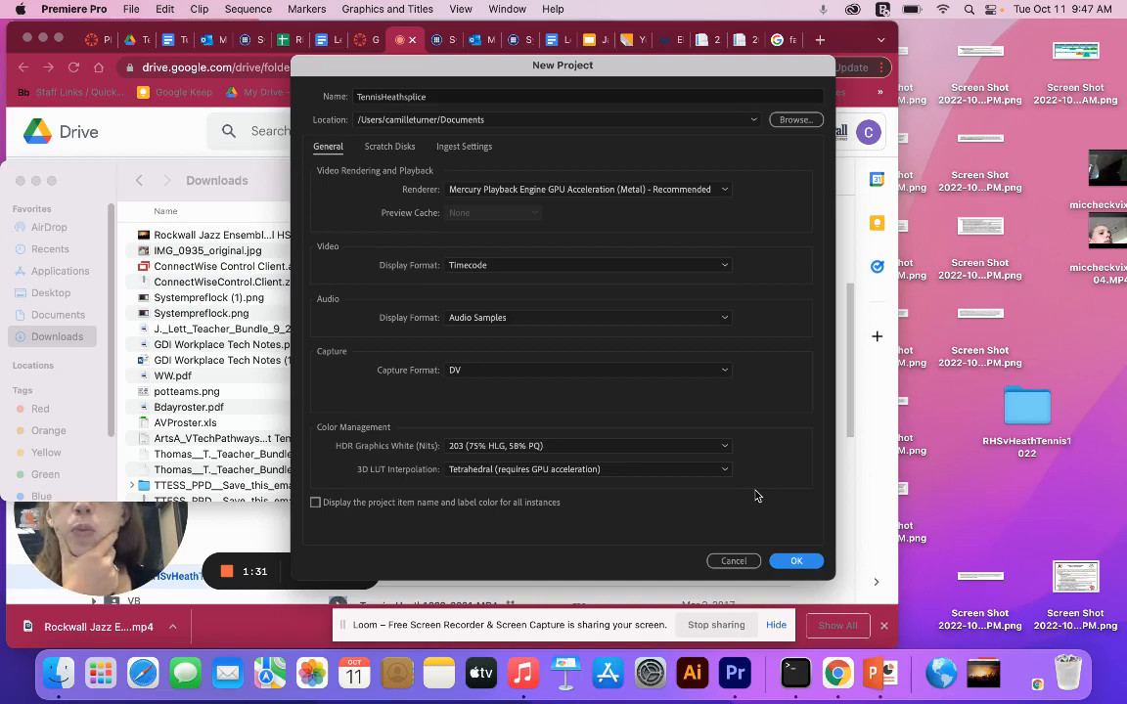
pyautogui.click(811, 563)
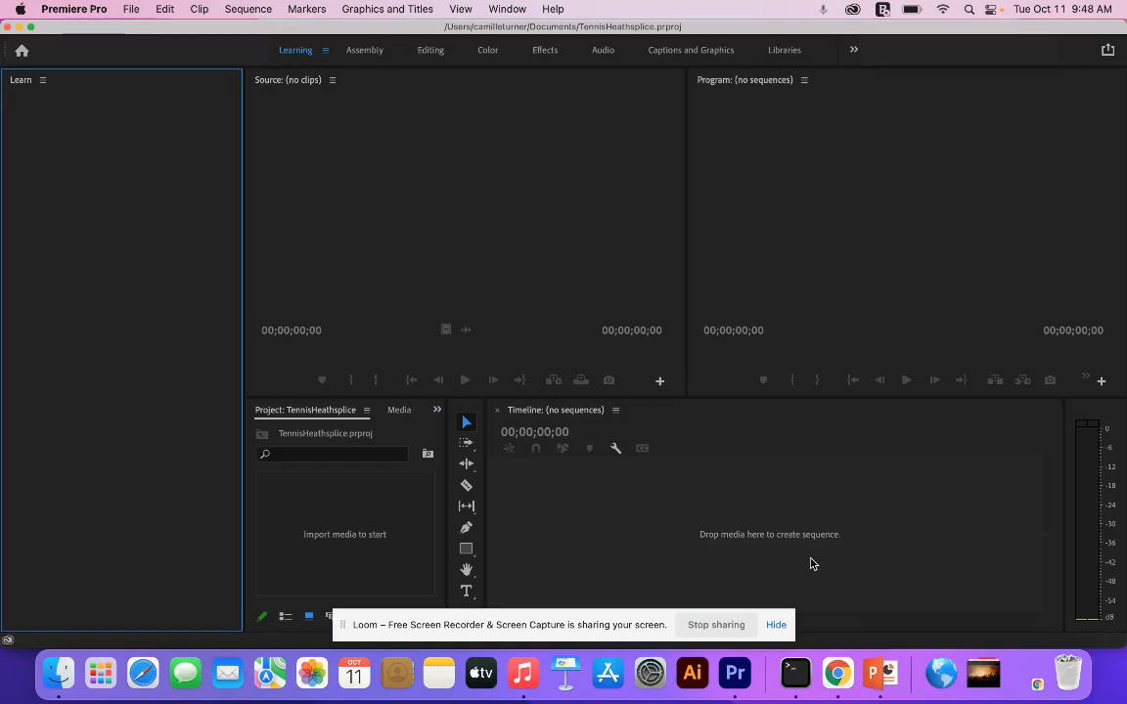
# - Switch to the Editing workspace and import the RHSvHeathTennis1022 folder from the Desktop into the project
pyautogui.click(429, 50)
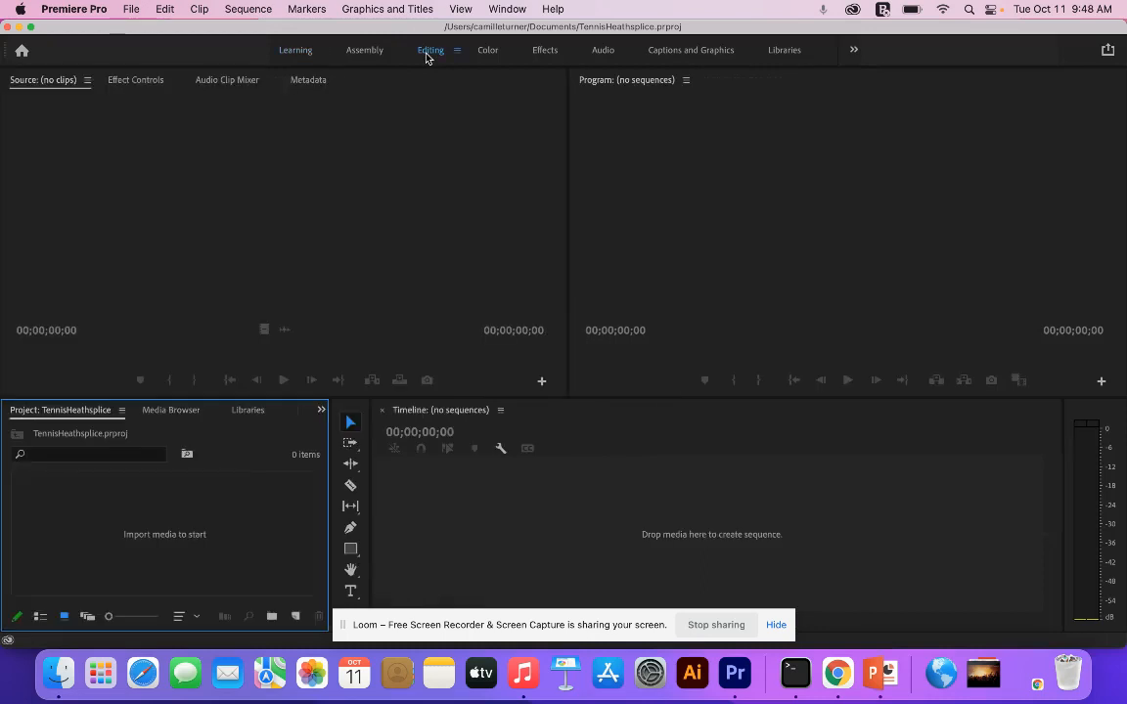
pyautogui.click(59, 673)
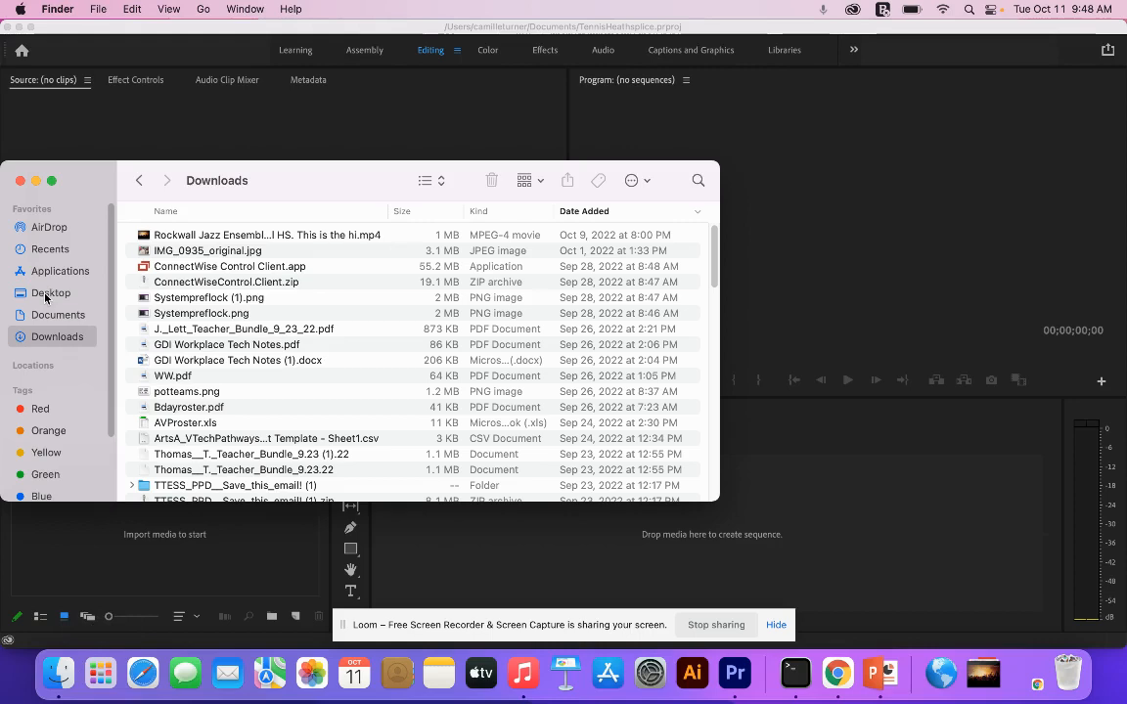
pyautogui.click(45, 296)
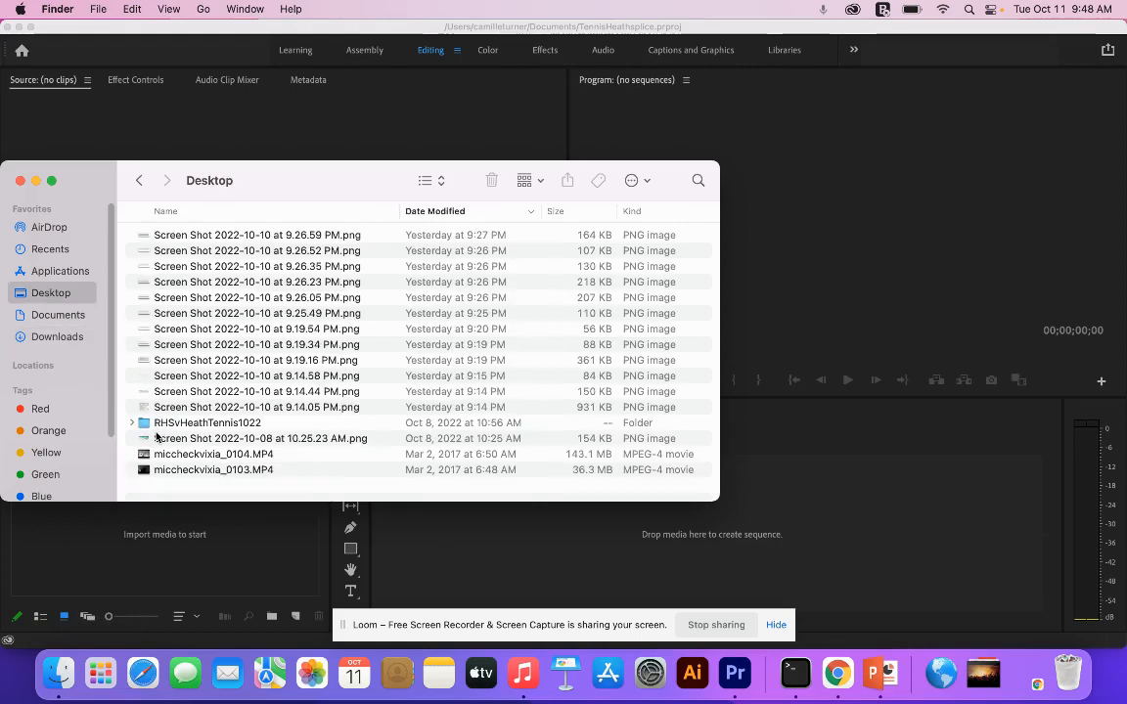
pyautogui.moveTo(145, 422); pyautogui.dragTo(80, 557)
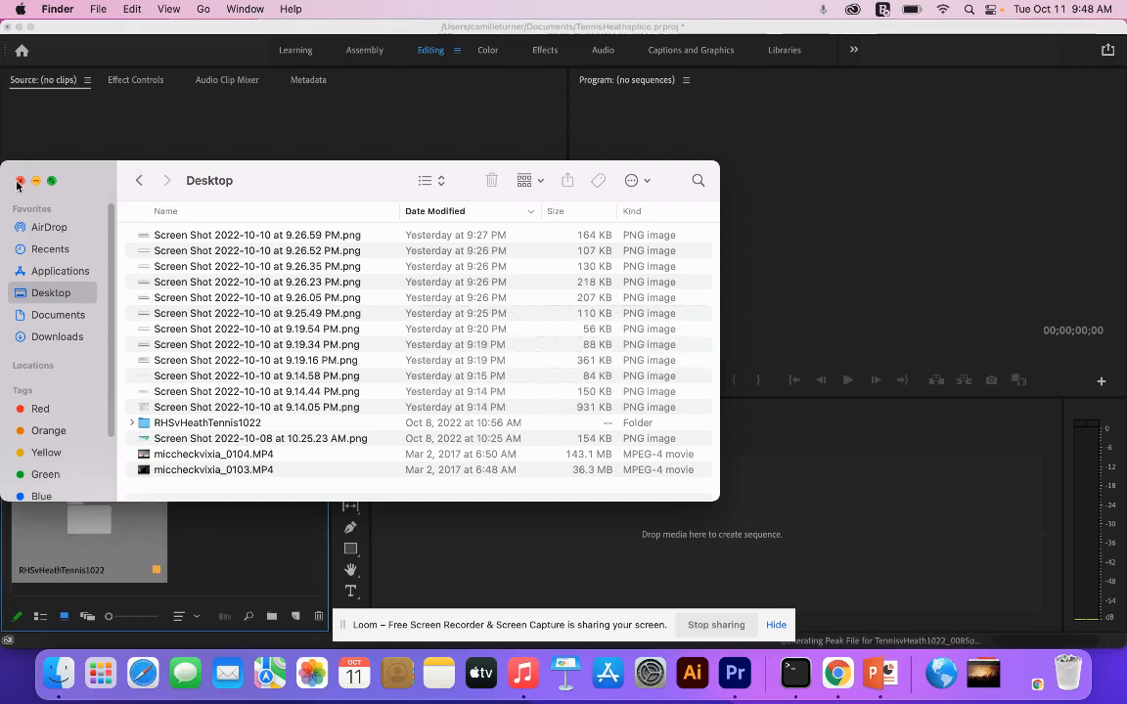
pyautogui.click(18, 182)
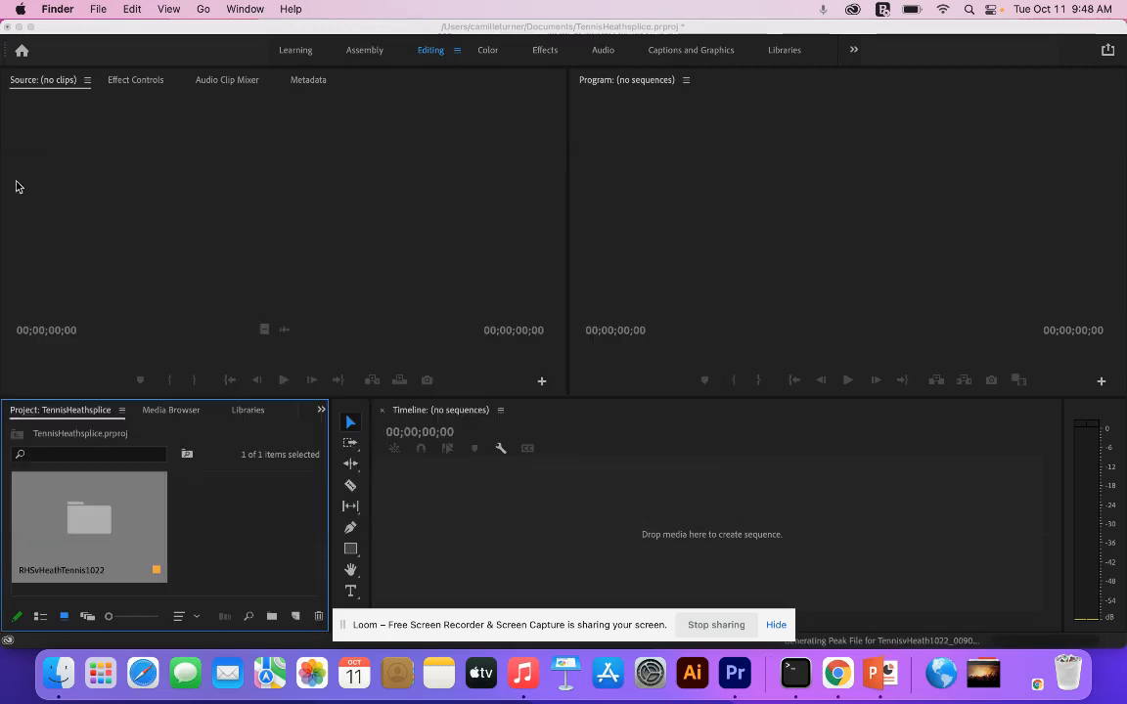
# - Open the imported RHSvHeathTennis1022 bin and look through its clips
pyautogui.click(91, 531)
pyautogui.doubleClick(91, 531)
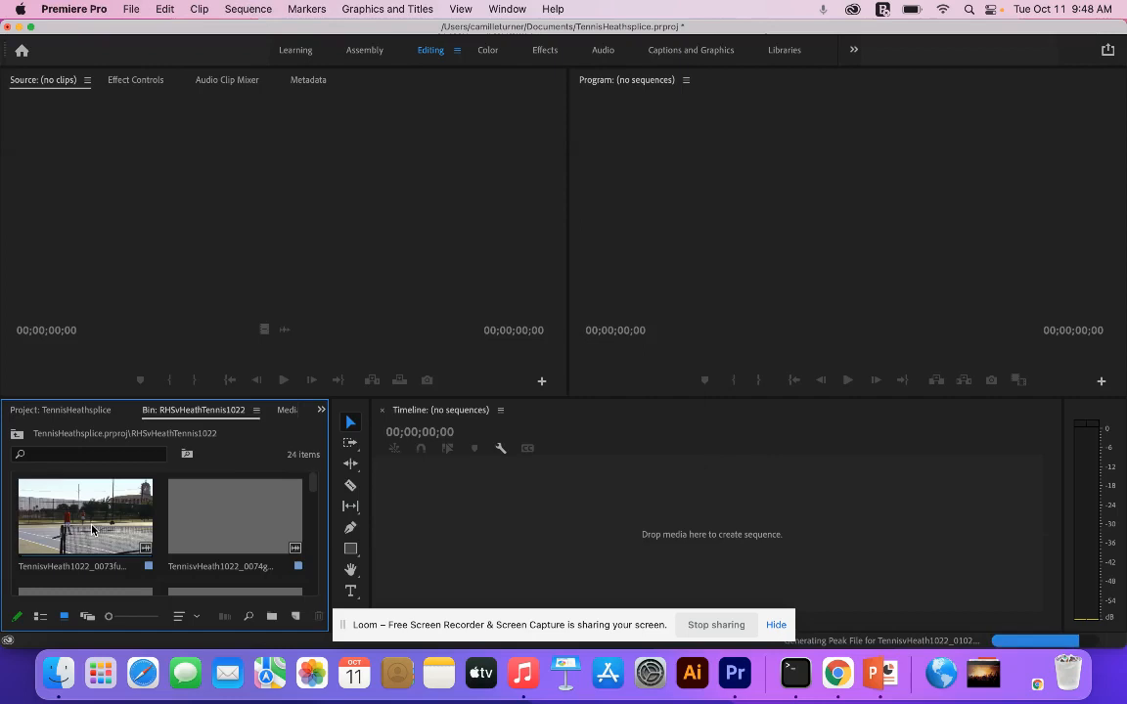
pyautogui.scroll(-2, 112, 508)
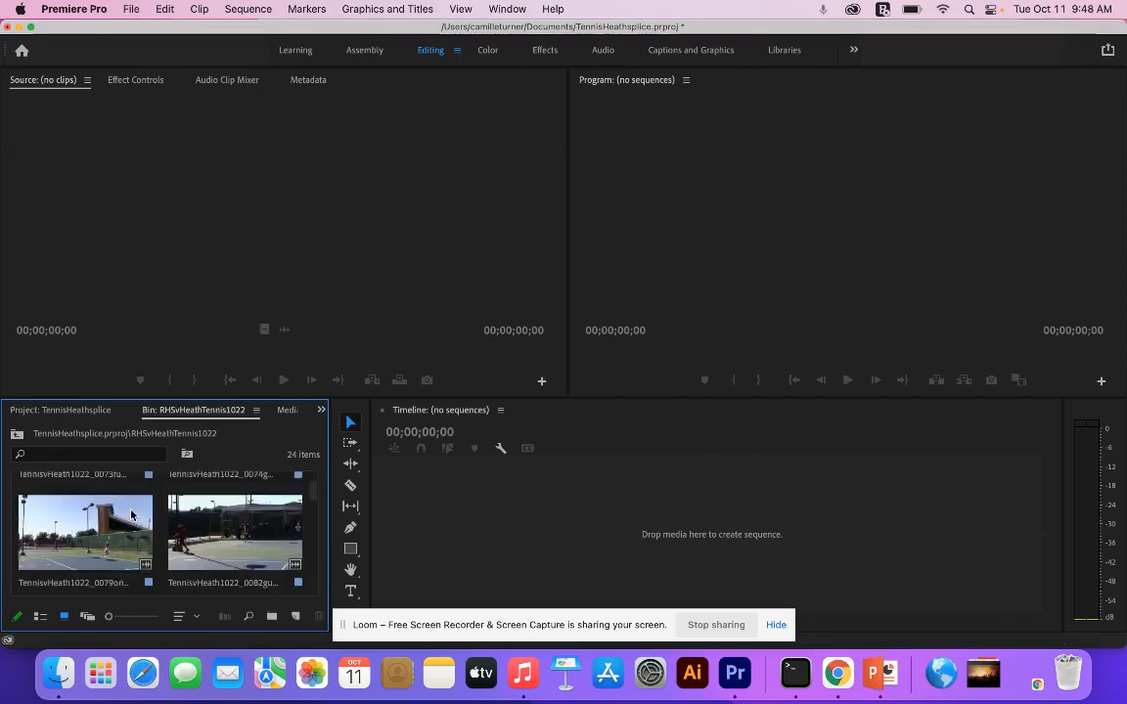
pyautogui.scroll(2, 131, 514)
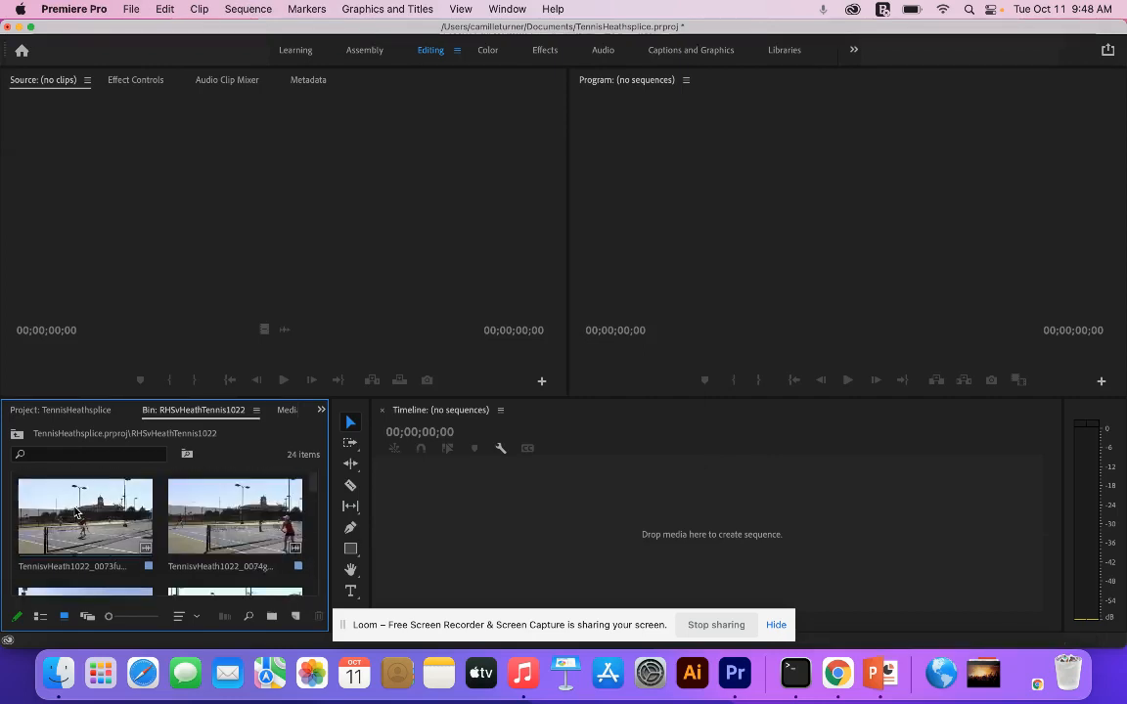
# - Set an In point at 00:00:16:19 in TennisvHeath1022_0073full.MP4, play the remaining part and create a sequence from the trimmed clip
pyautogui.doubleClick(78, 512)
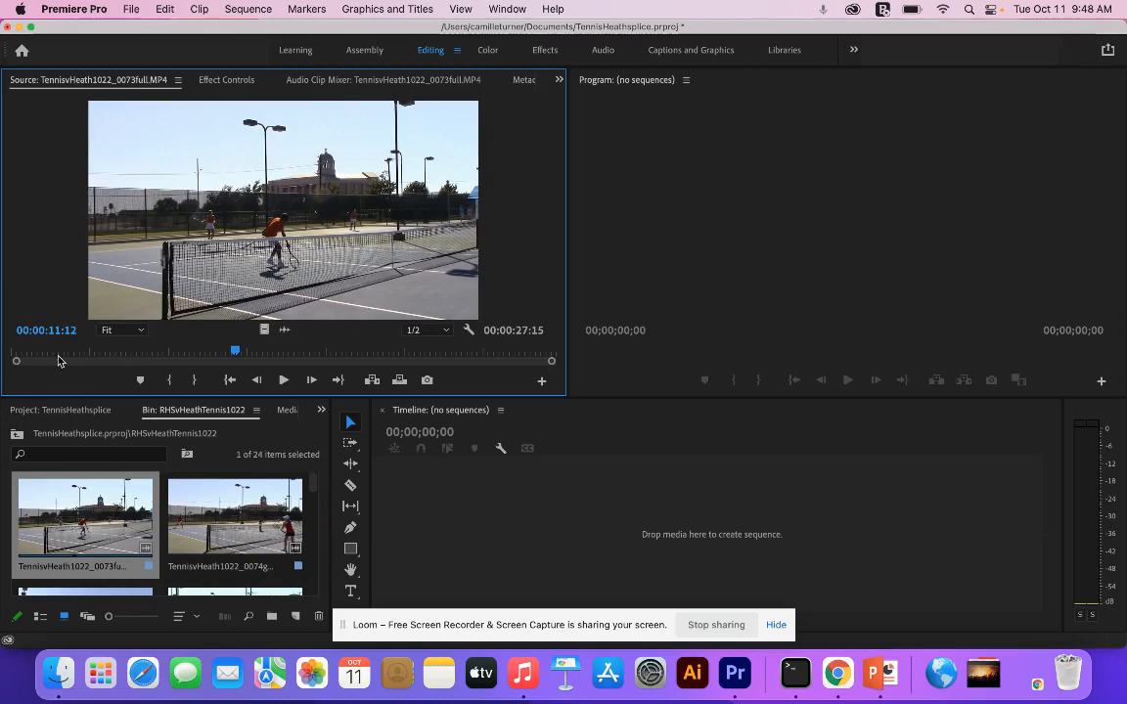
pyautogui.moveTo(57, 360); pyautogui.dragTo(337, 381)
pyautogui.press('i')
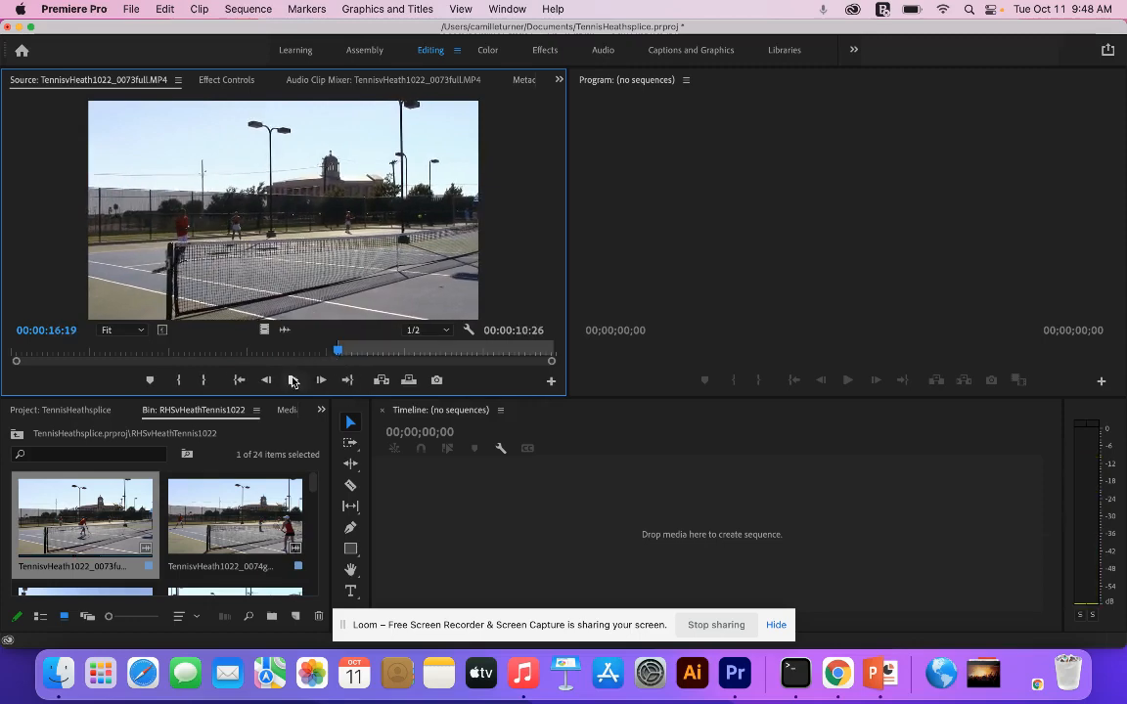
pyautogui.click(292, 381)
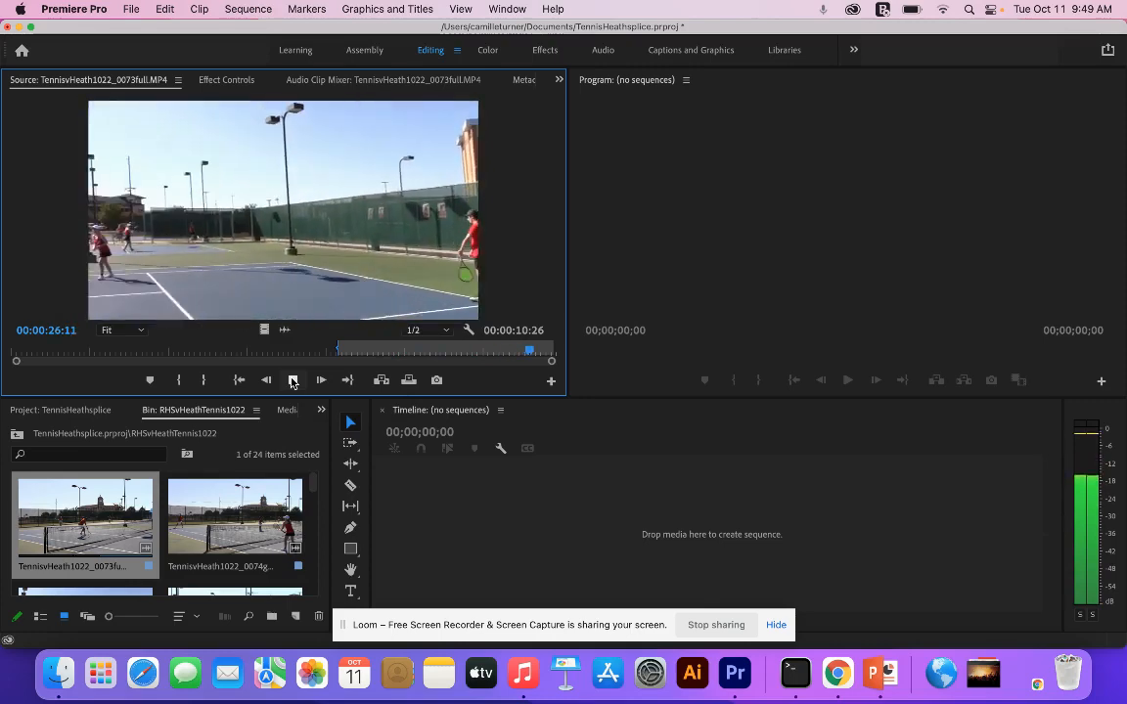
pyautogui.click(291, 381)
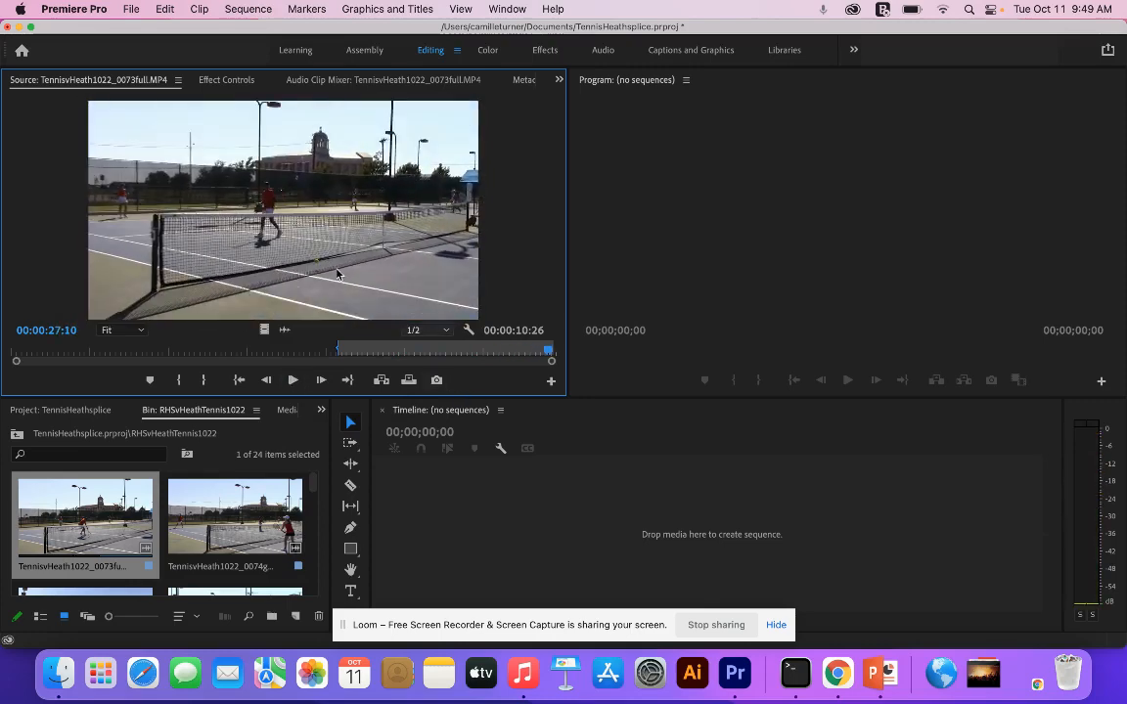
pyautogui.moveTo(269, 189); pyautogui.dragTo(455, 498)
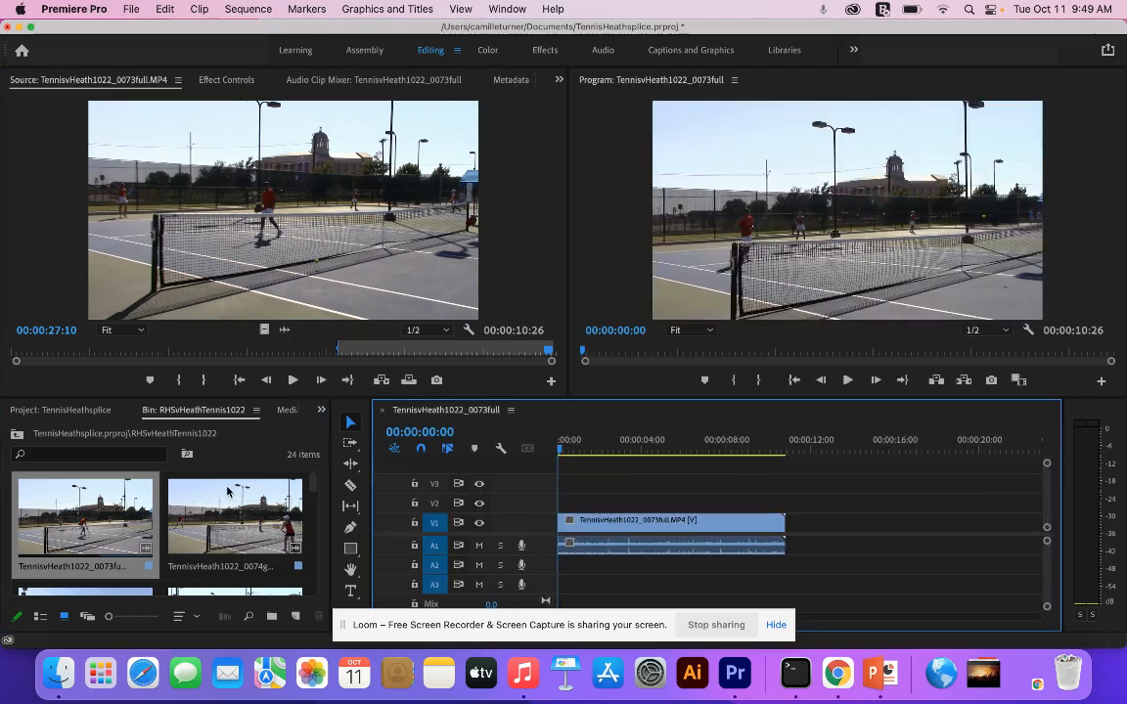
# - Mark a 4:22 section ending at 00:00:06:29 in TennisvHeath1022_0074goodstart.MP4 and append it after the first clip on V1
pyautogui.doubleClick(212, 510)
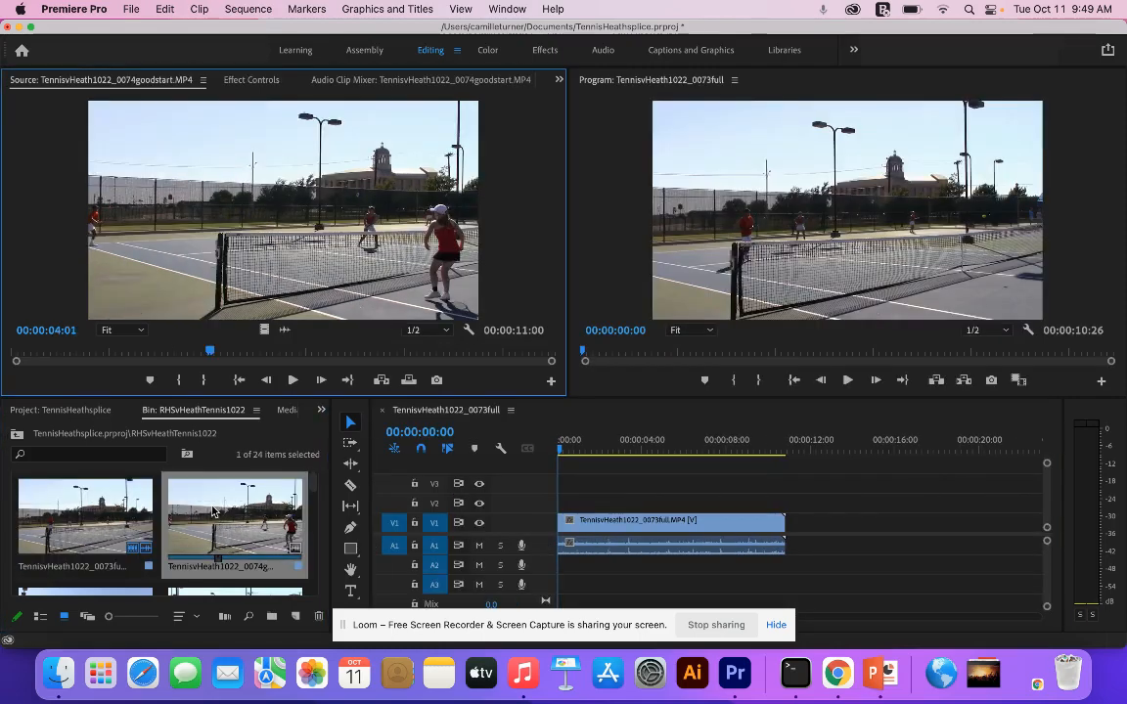
pyautogui.click(141, 356)
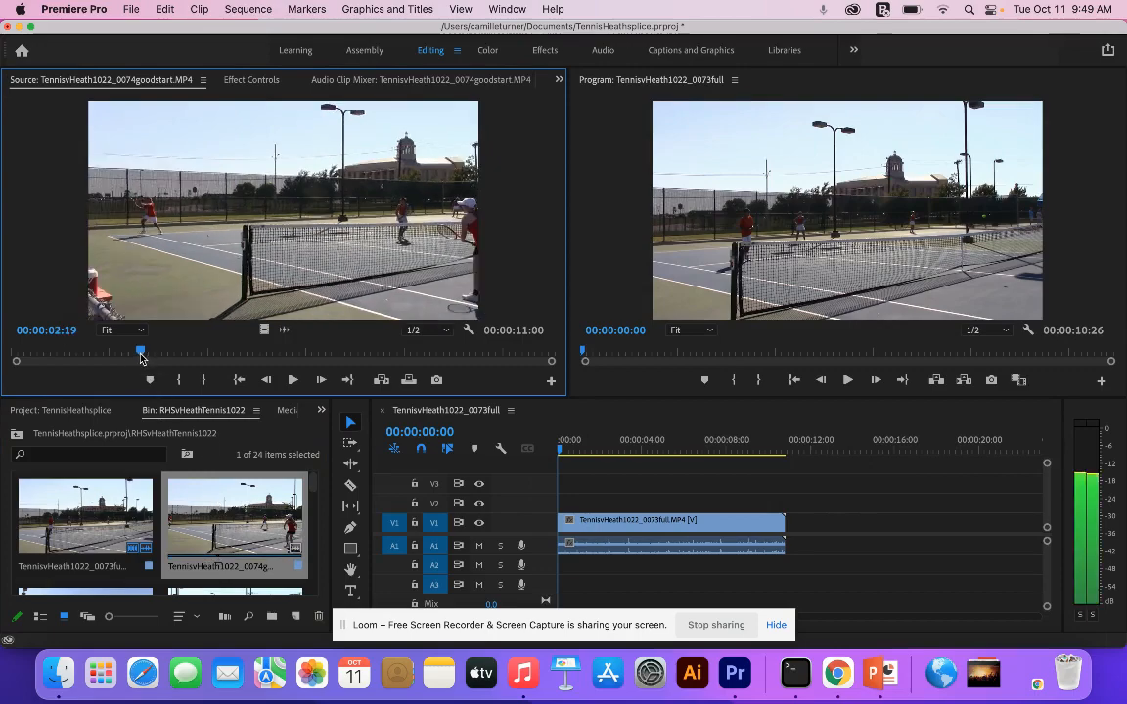
pyautogui.moveTo(140, 356)
pyautogui.mouseDown()
pyautogui.moveTo(273, 358)
pyautogui.moveTo(91, 368)
pyautogui.moveTo(184, 361)
pyautogui.moveTo(389, 377)
pyautogui.moveTo(350, 374)
pyautogui.mouseUp()
pyautogui.click(293, 377)
pyautogui.press('i')
pyautogui.press('o')
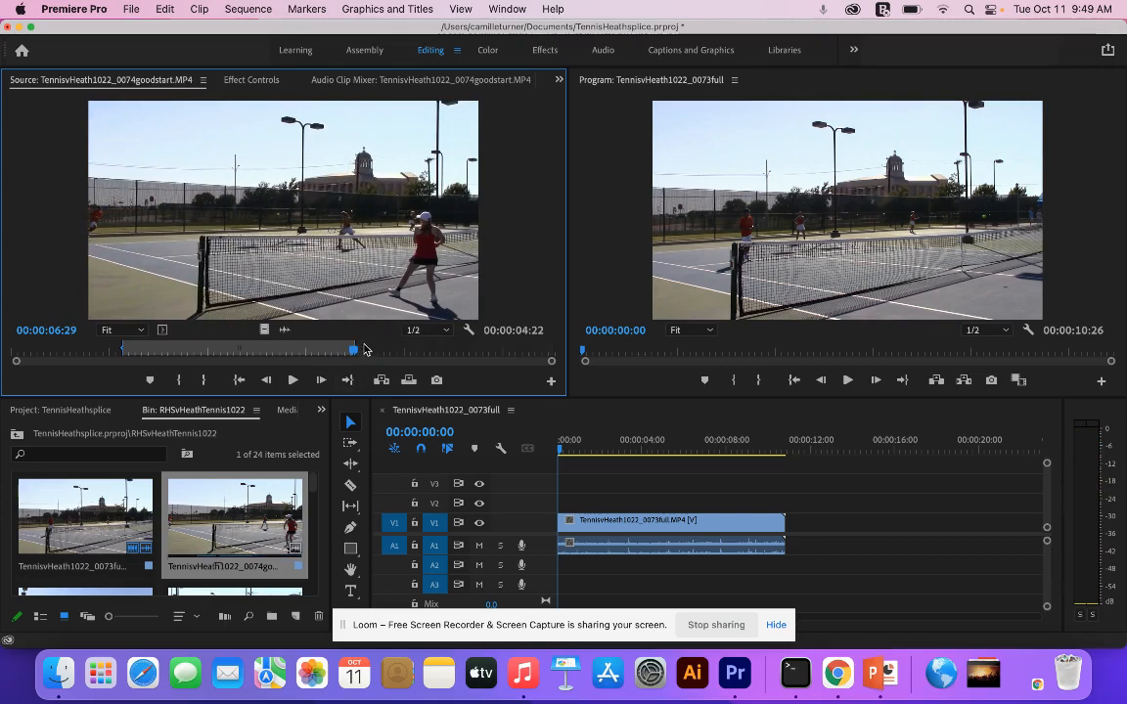
pyautogui.moveTo(292, 248); pyautogui.dragTo(792, 520)
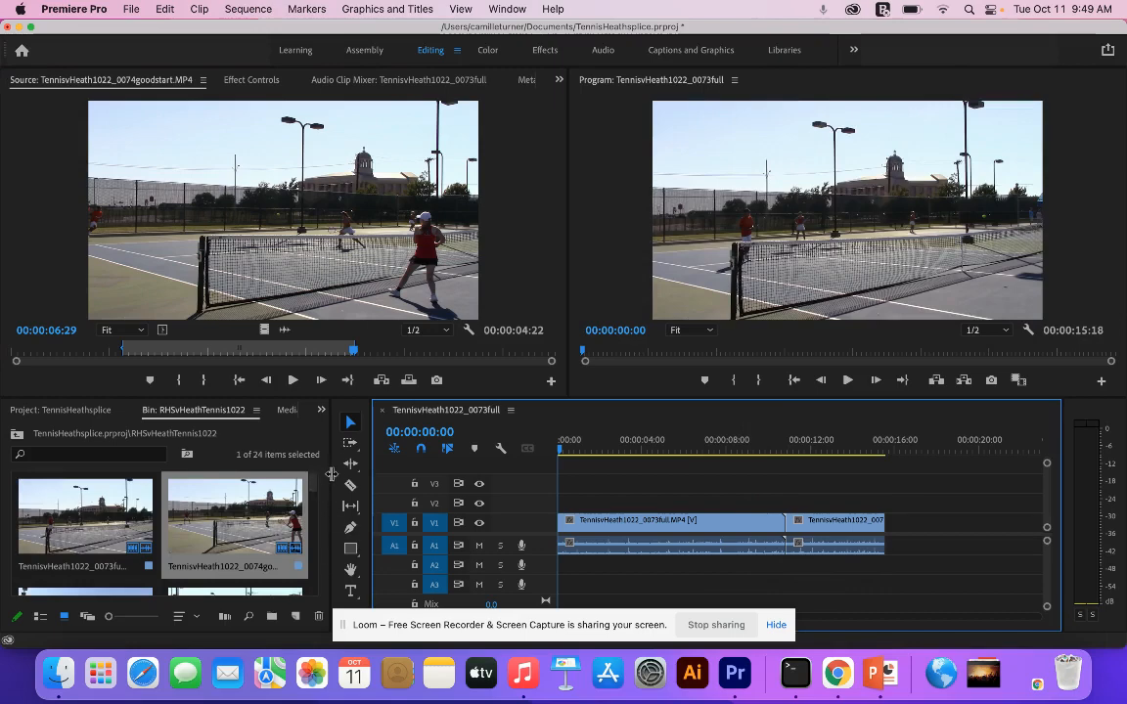
# - Widen the bin's view and open TennisvHeath1022_0079onehit.MP4 as the source clip
pyautogui.moveTo(331, 473); pyautogui.dragTo(450, 476)
pyautogui.scroll(-3, 428, 506)
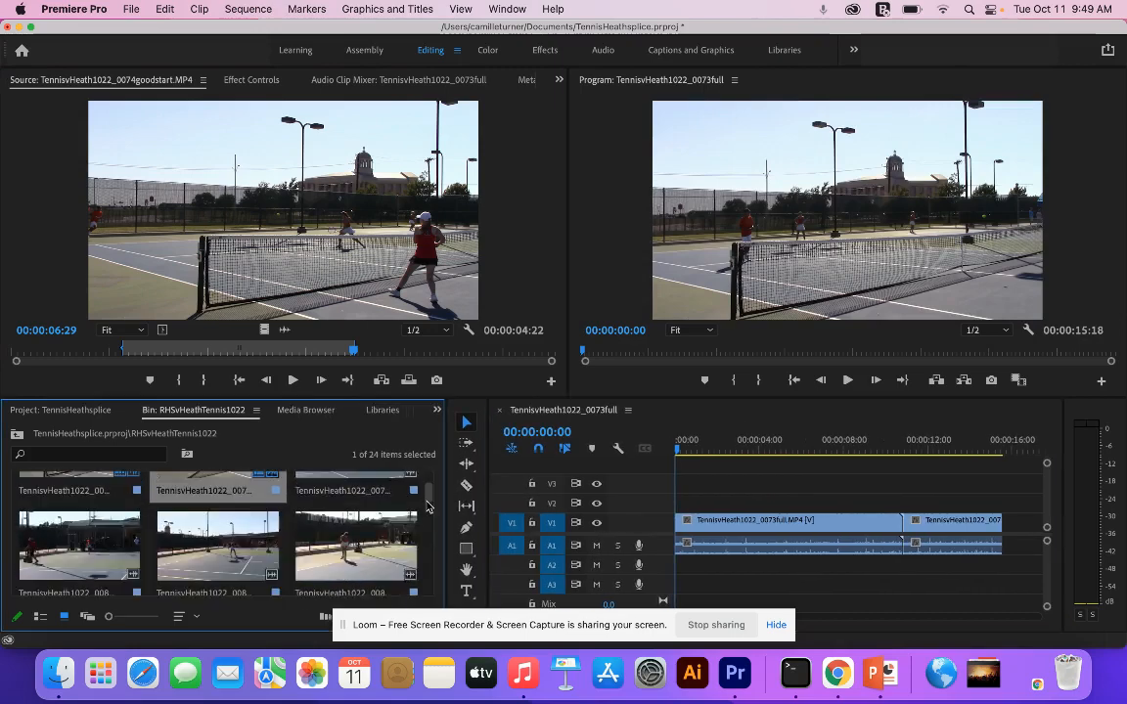
pyautogui.scroll(3, 427, 506)
pyautogui.click(370, 513)
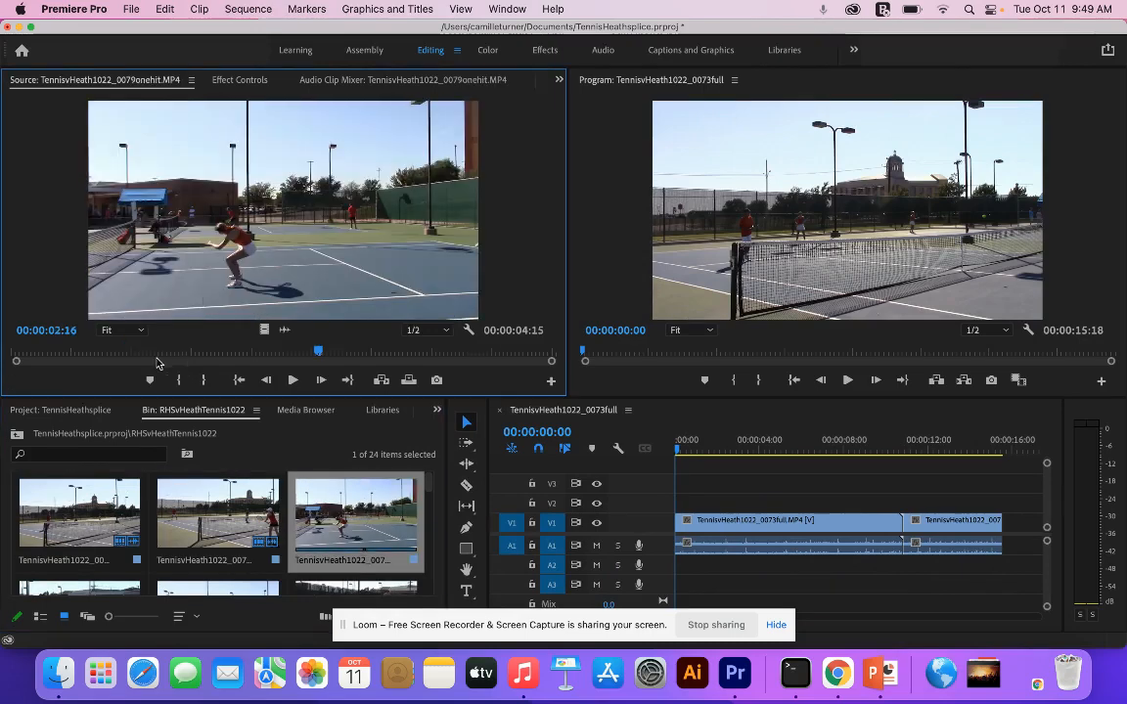
# - Mark a 1:18 section ending at 00:00:01:23 in TennisvHeath1022_0079onehit.MP4 and insert it at the start of the sequence on V1
pyautogui.moveTo(141, 358); pyautogui.dragTo(37, 357)
pyautogui.press('space')
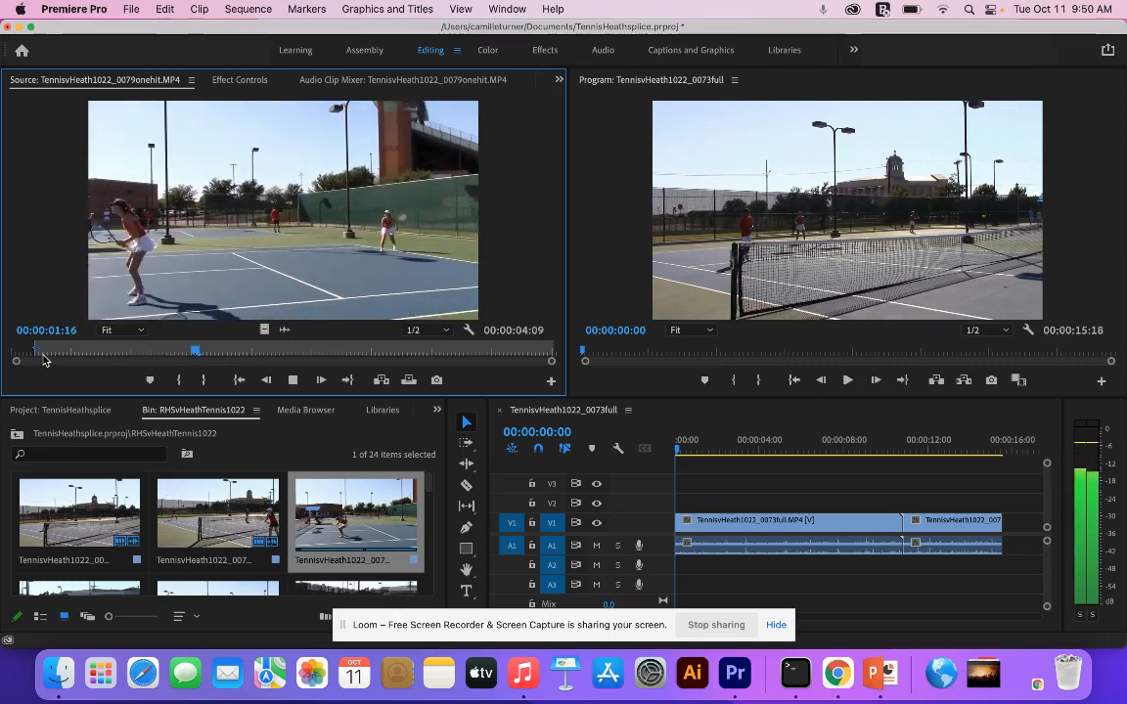
pyautogui.press('space')
pyautogui.press('space')
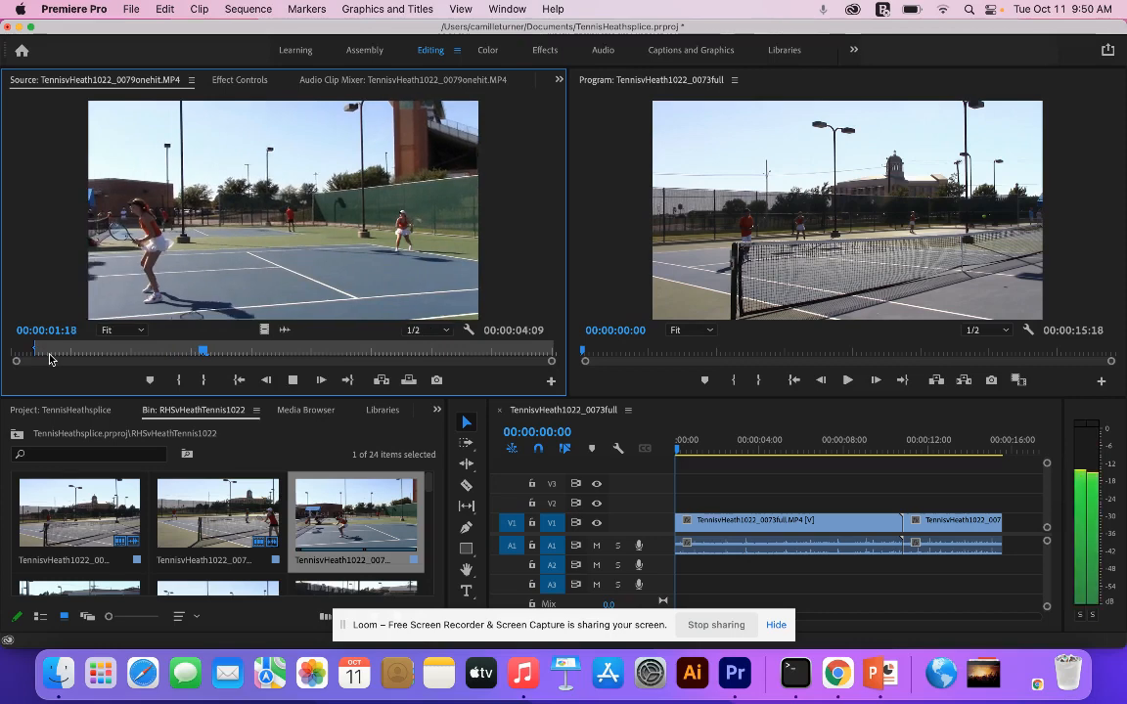
pyautogui.press('space')
pyautogui.press('o')
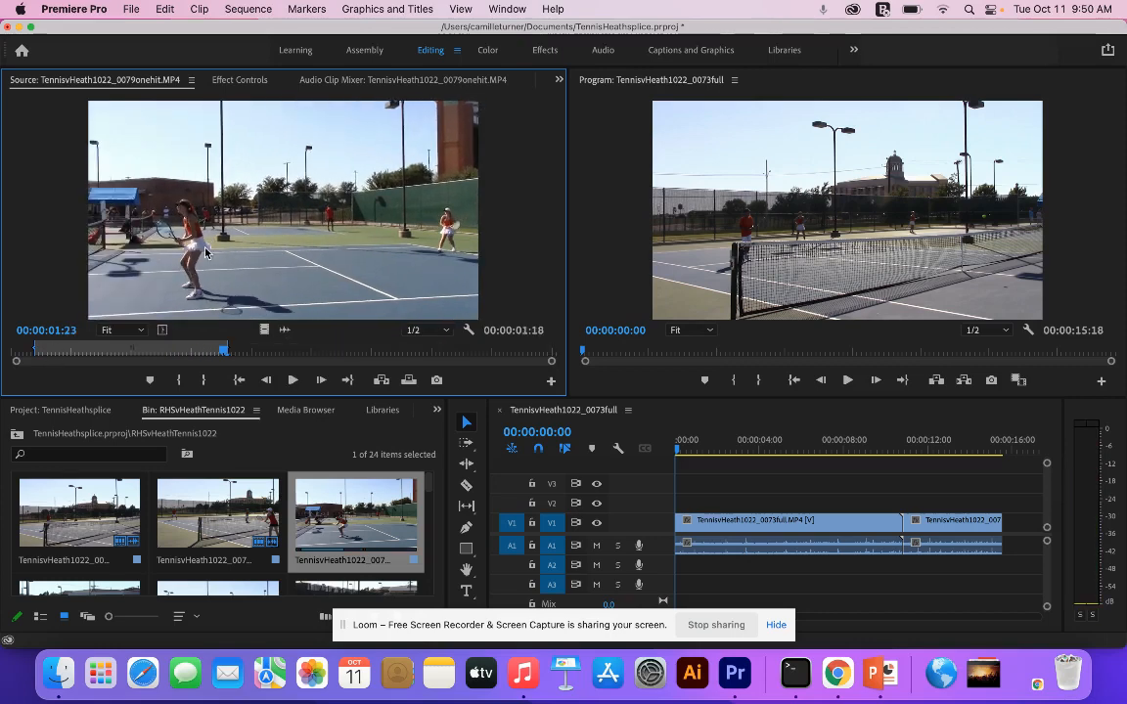
pyautogui.moveTo(531, 452); pyautogui.dragTo(675, 545)
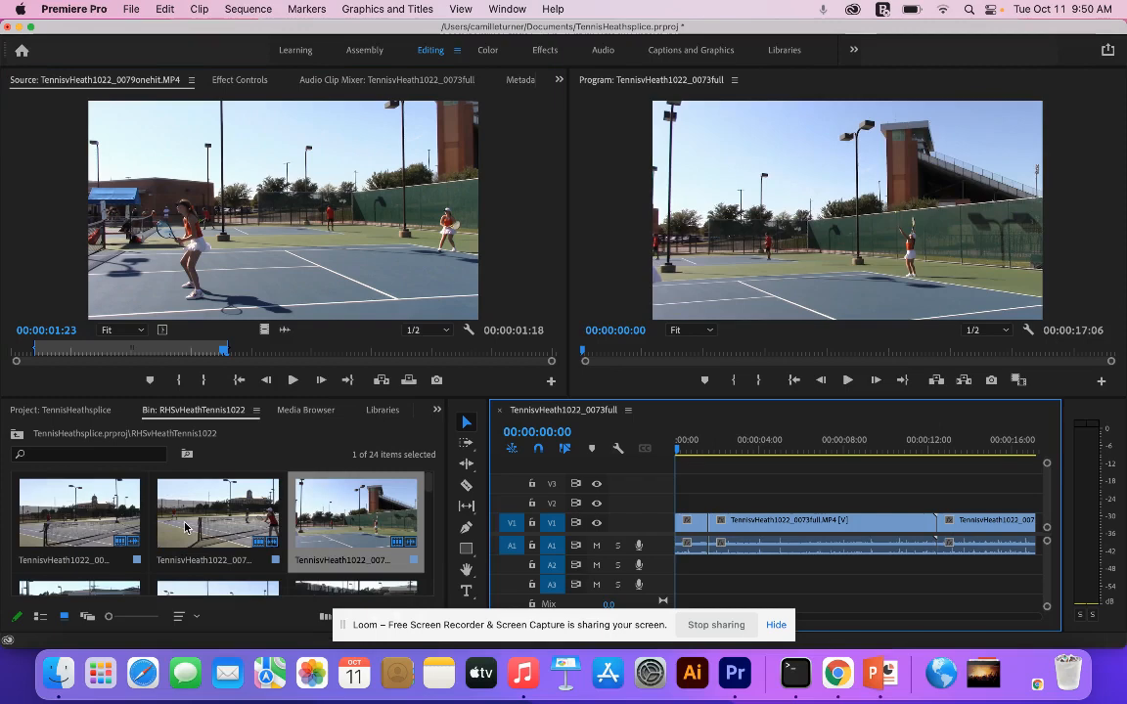
# - Mark a 2:02 section ending at 00:00:02:06 in TennisvHeath1022_0082guyvolley.MP4 and insert it at the start of the sequence on V1
pyautogui.doubleClick(98, 587)
pyautogui.moveTo(161, 354); pyautogui.dragTo(24, 364)
pyautogui.press('i')
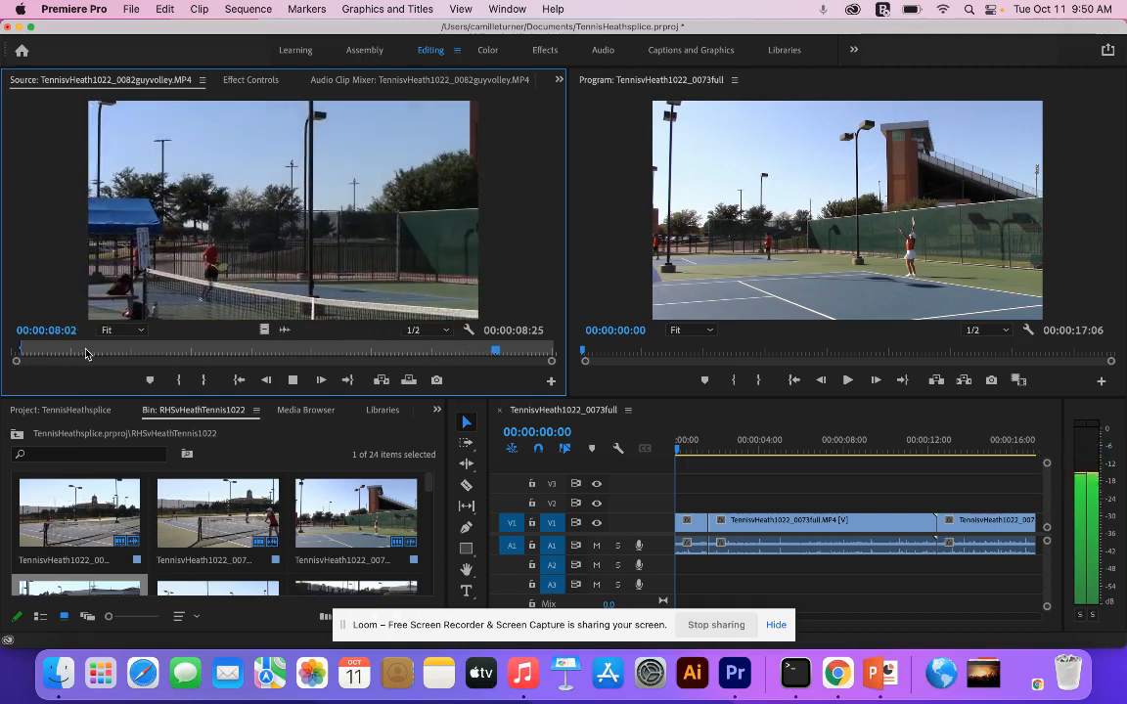
pyautogui.moveTo(86, 354); pyautogui.dragTo(144, 372)
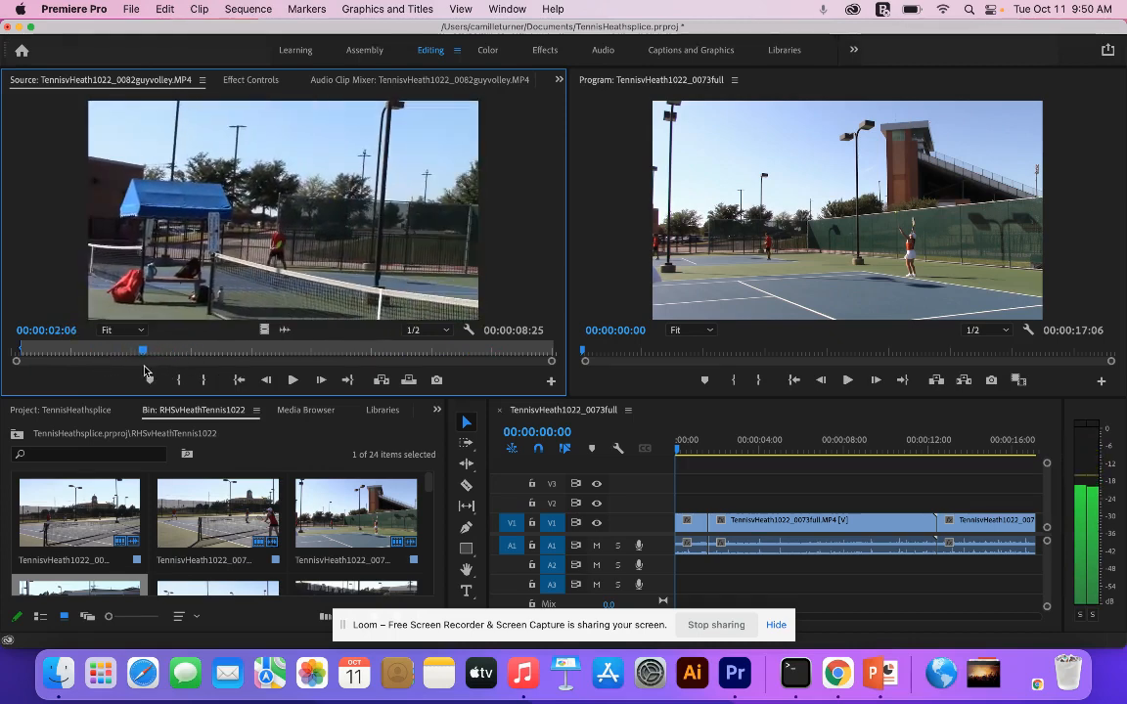
pyautogui.press('o')
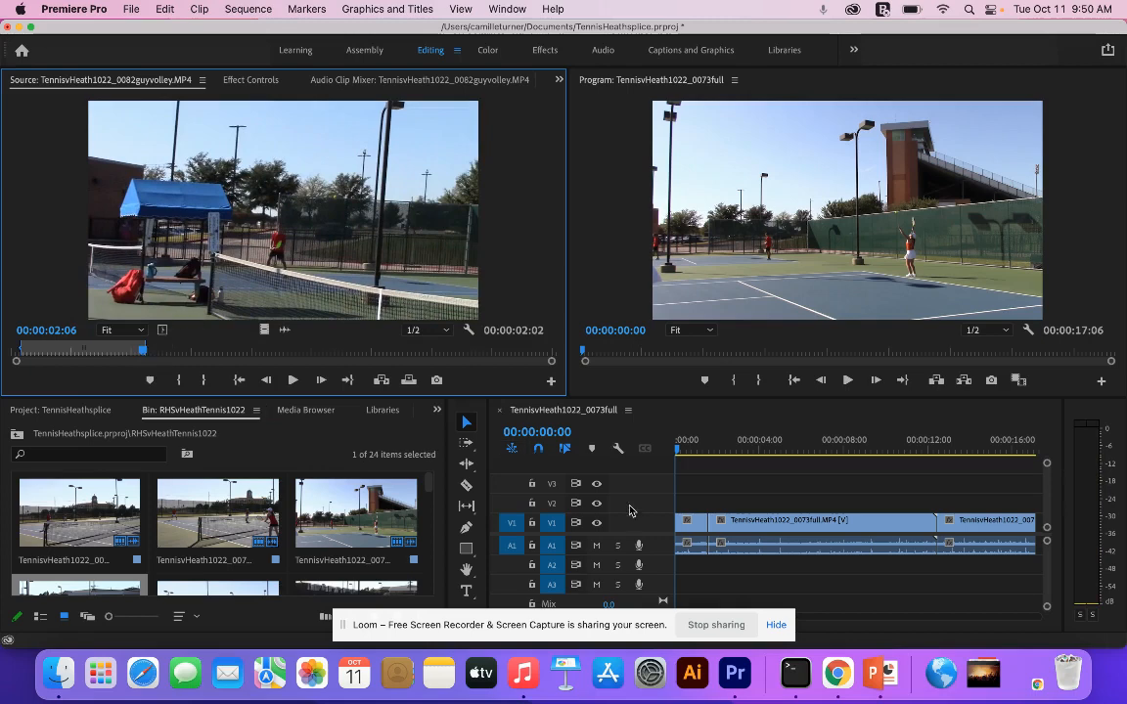
pyautogui.moveTo(298, 282); pyautogui.dragTo(670, 533)
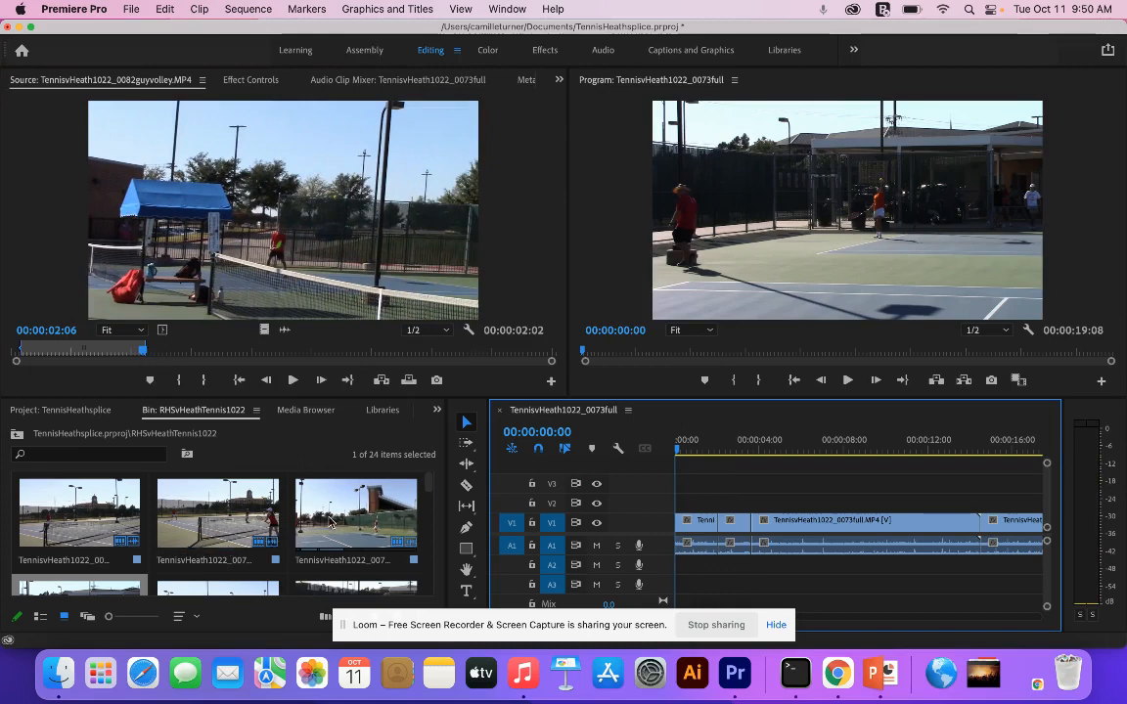
# - Open the effects library and expand the Wipe and Zoom categories under Video Transitions
pyautogui.moveTo(427, 486); pyautogui.dragTo(428, 503)
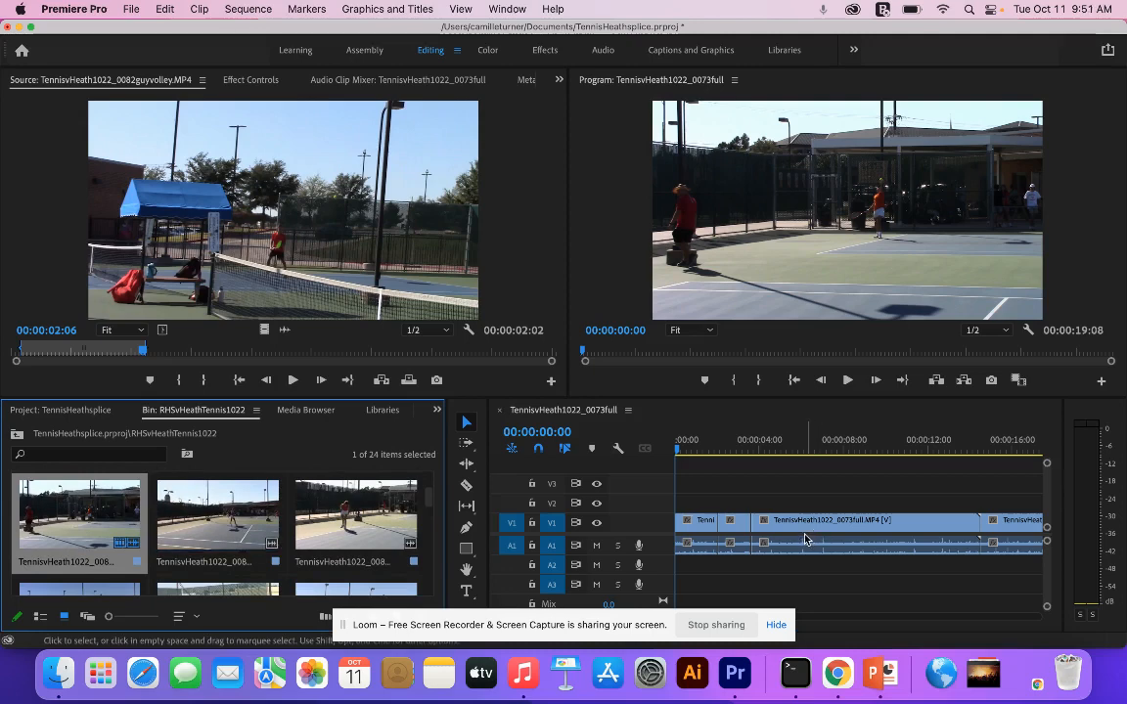
pyautogui.click(437, 410)
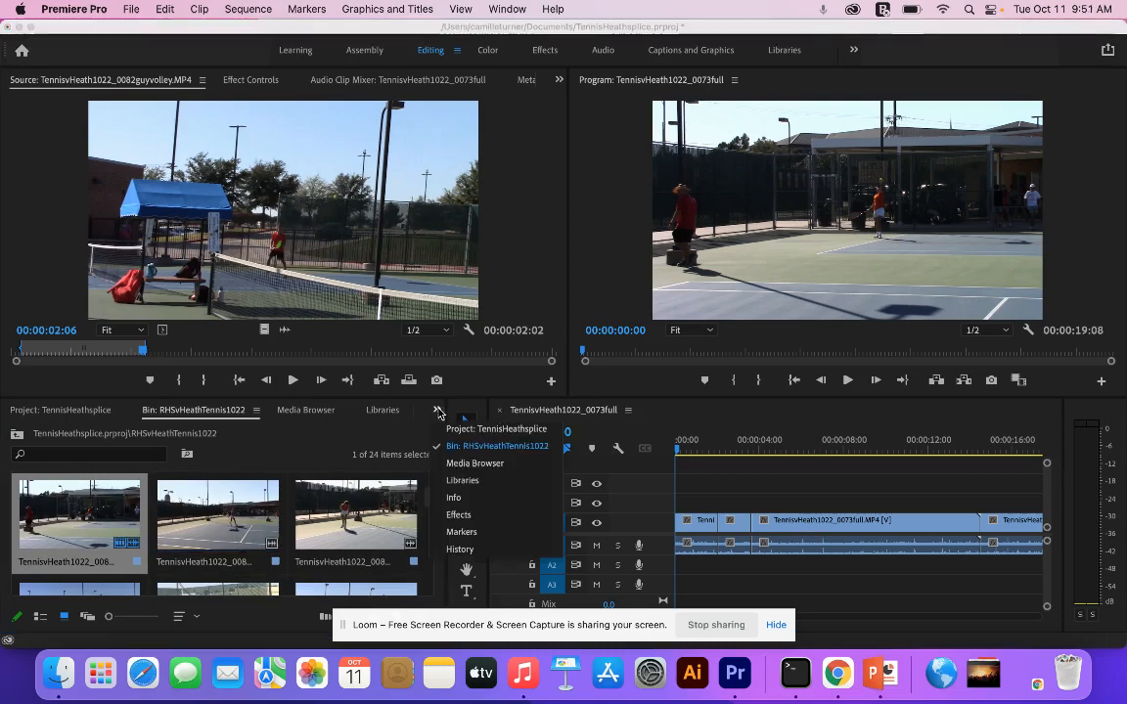
pyautogui.click(459, 514)
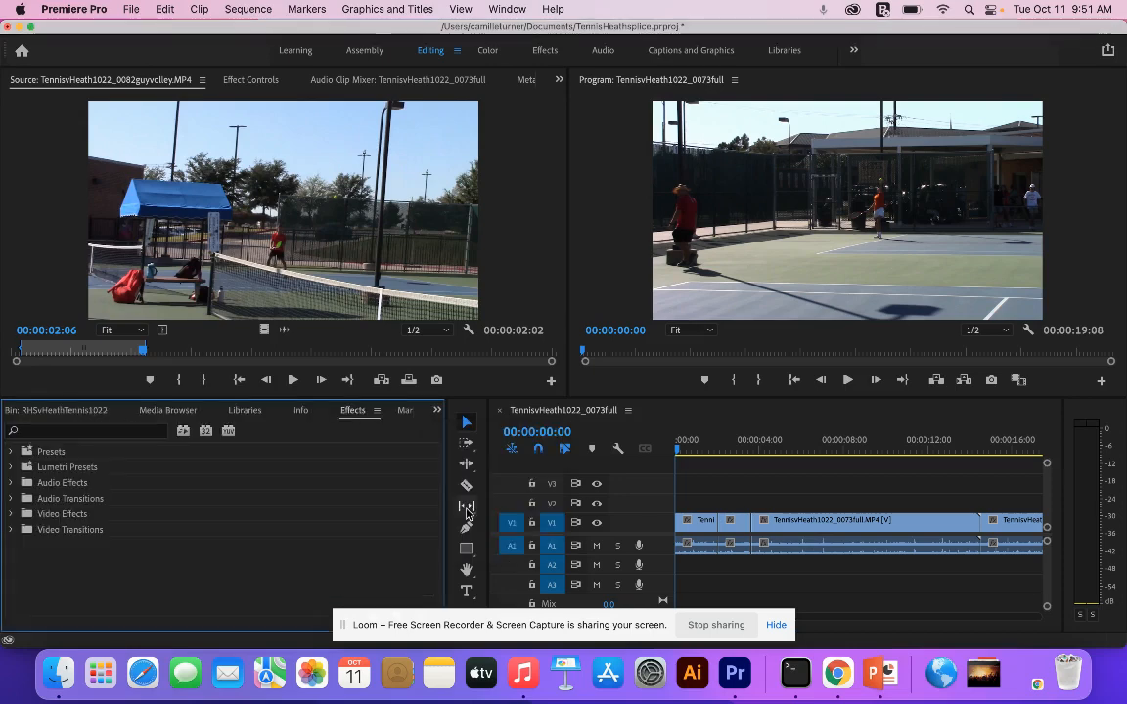
pyautogui.click(9, 531)
pyautogui.scroll(-3, 98, 533)
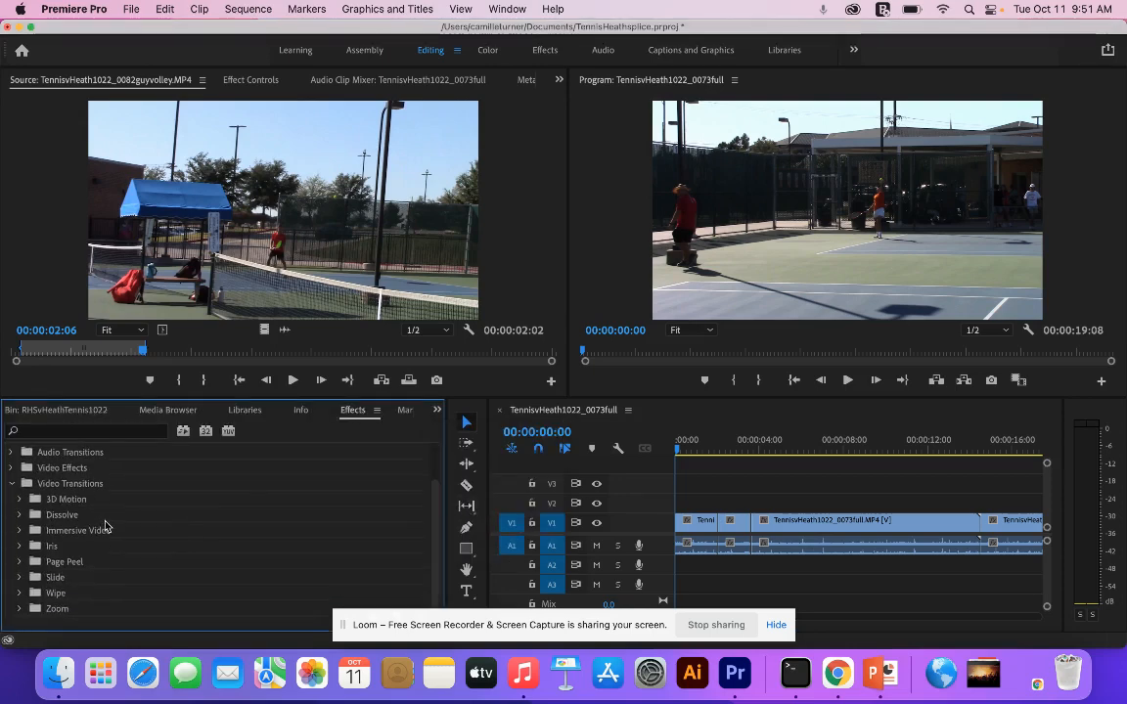
pyautogui.click(18, 599)
pyautogui.scroll(-2, 76, 575)
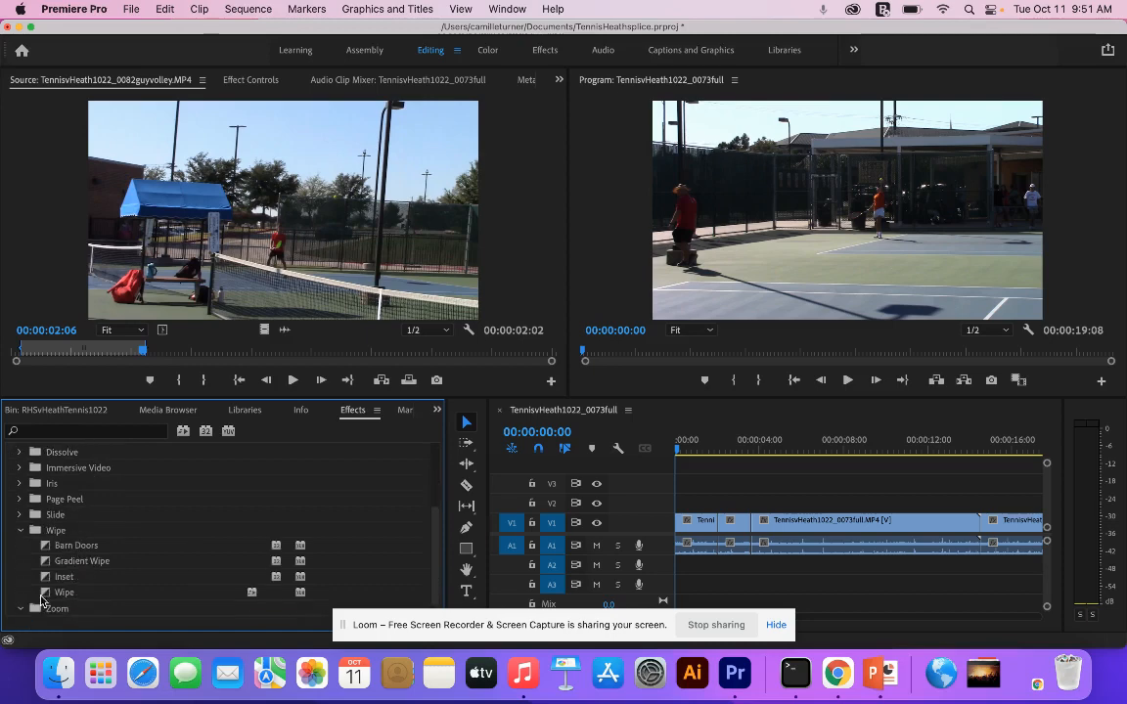
# - Try a Cross Zoom transition at the cut between the first two clips on V1 and play it back
pyautogui.scroll(-1, 83, 575)
pyautogui.click(59, 610)
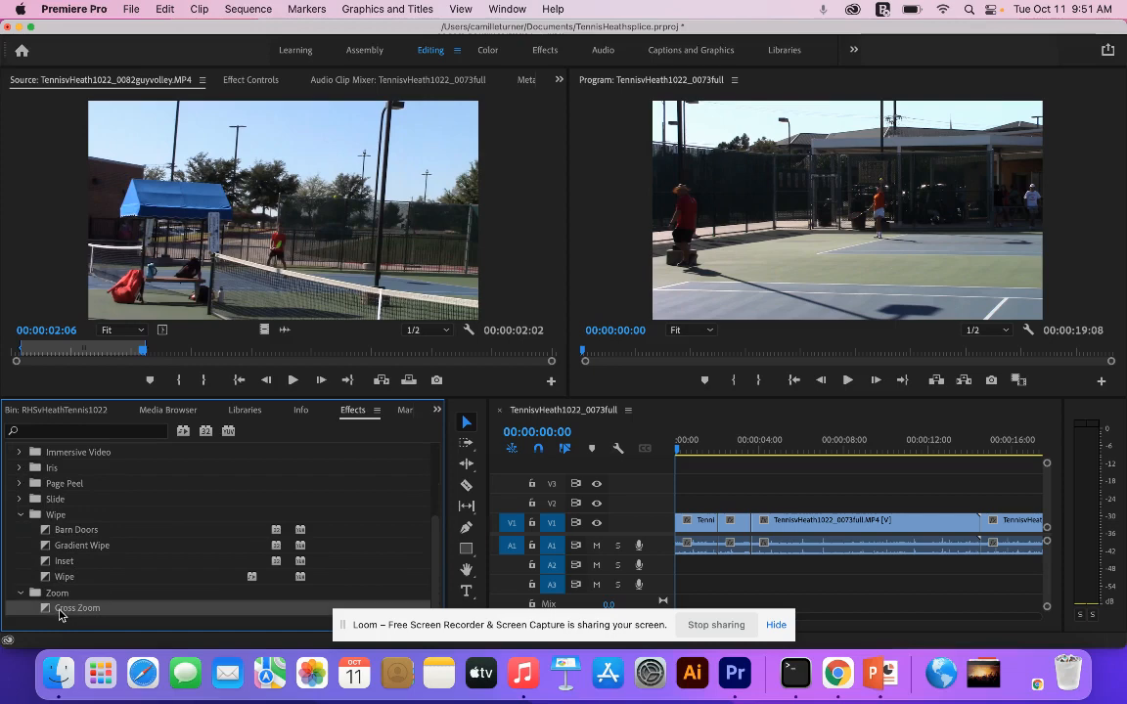
pyautogui.moveTo(372, 570); pyautogui.dragTo(719, 530)
pyautogui.click(704, 445)
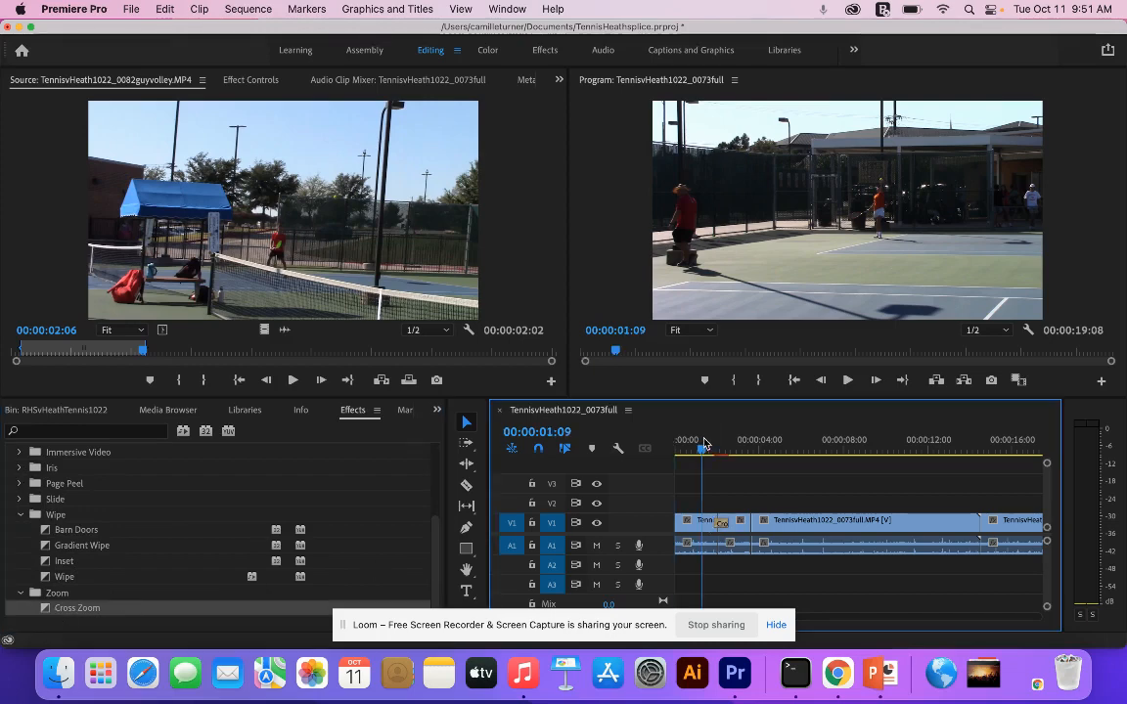
pyautogui.press('space')
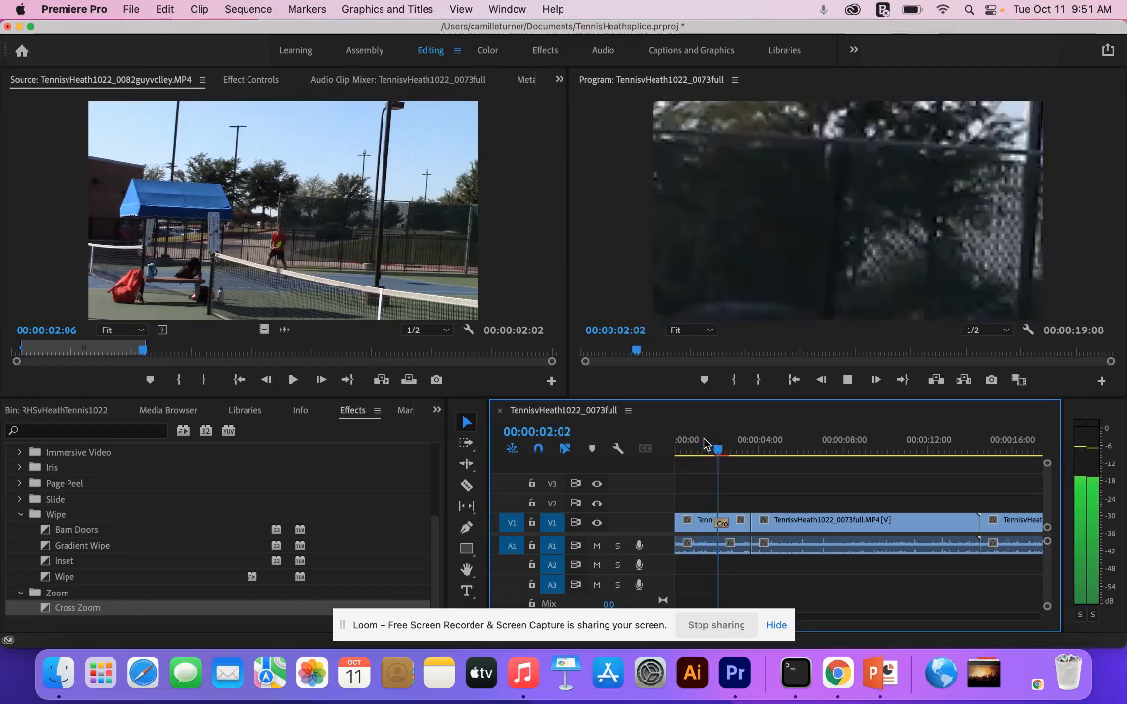
pyautogui.press('space')
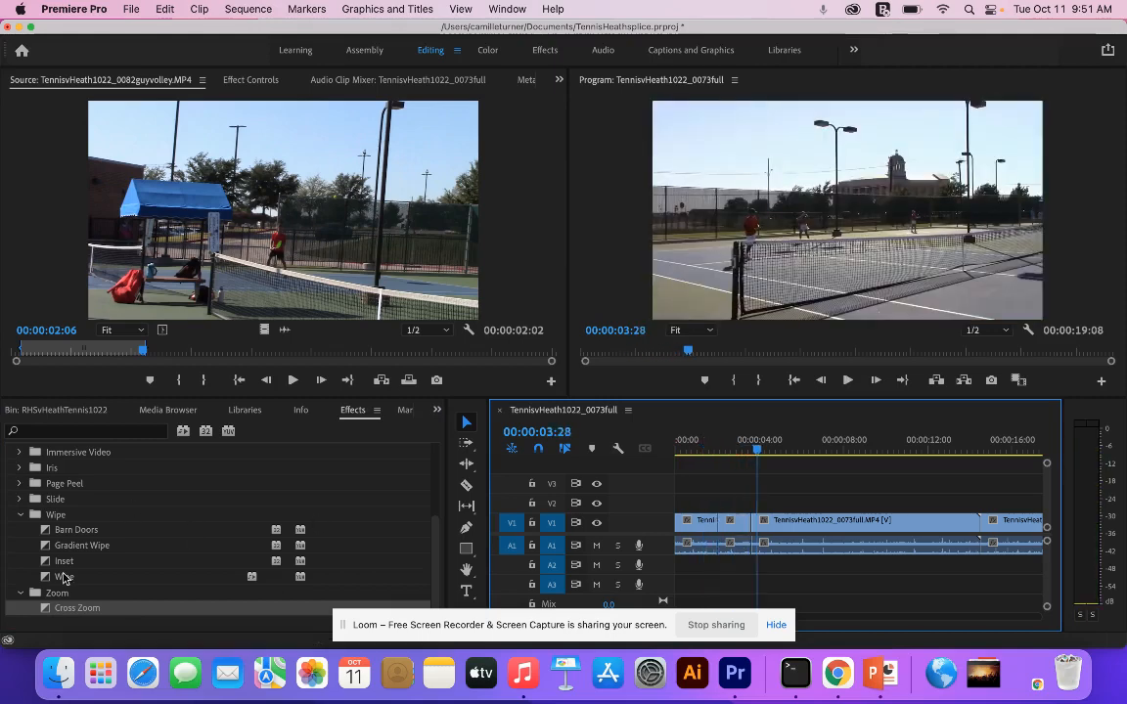
# - Try a Wipe transition at the cut between the first two clips on V1 and play it back
pyautogui.moveTo(62, 577); pyautogui.dragTo(721, 522)
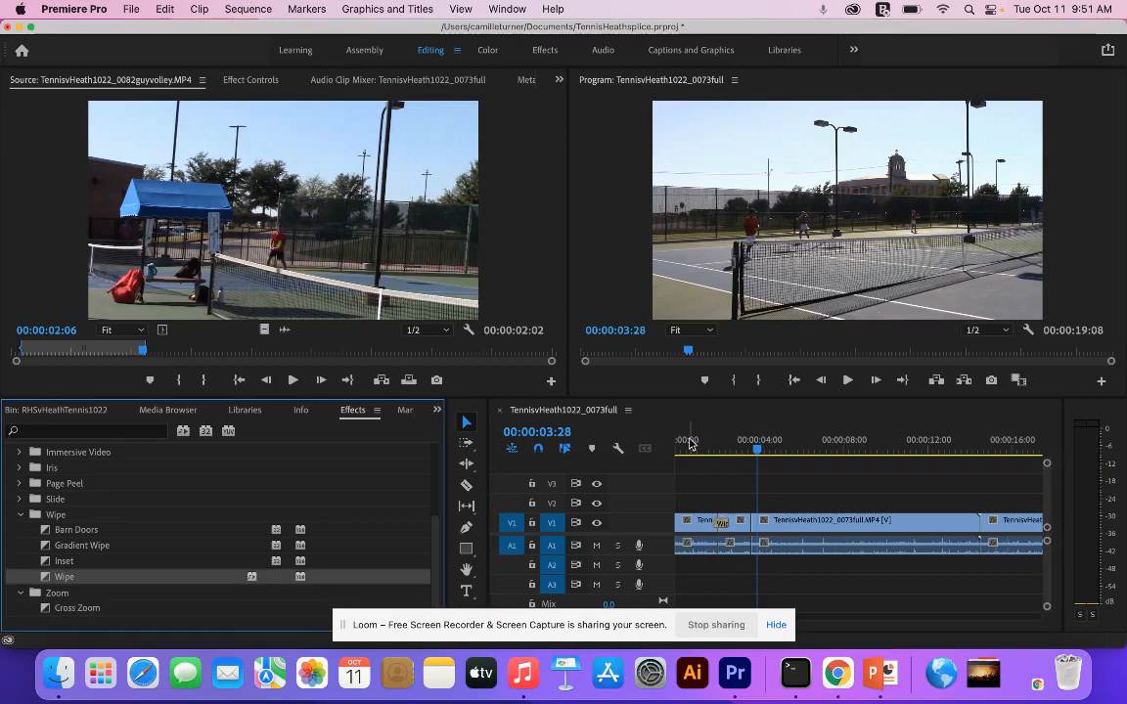
pyautogui.click(690, 443)
pyautogui.press('space')
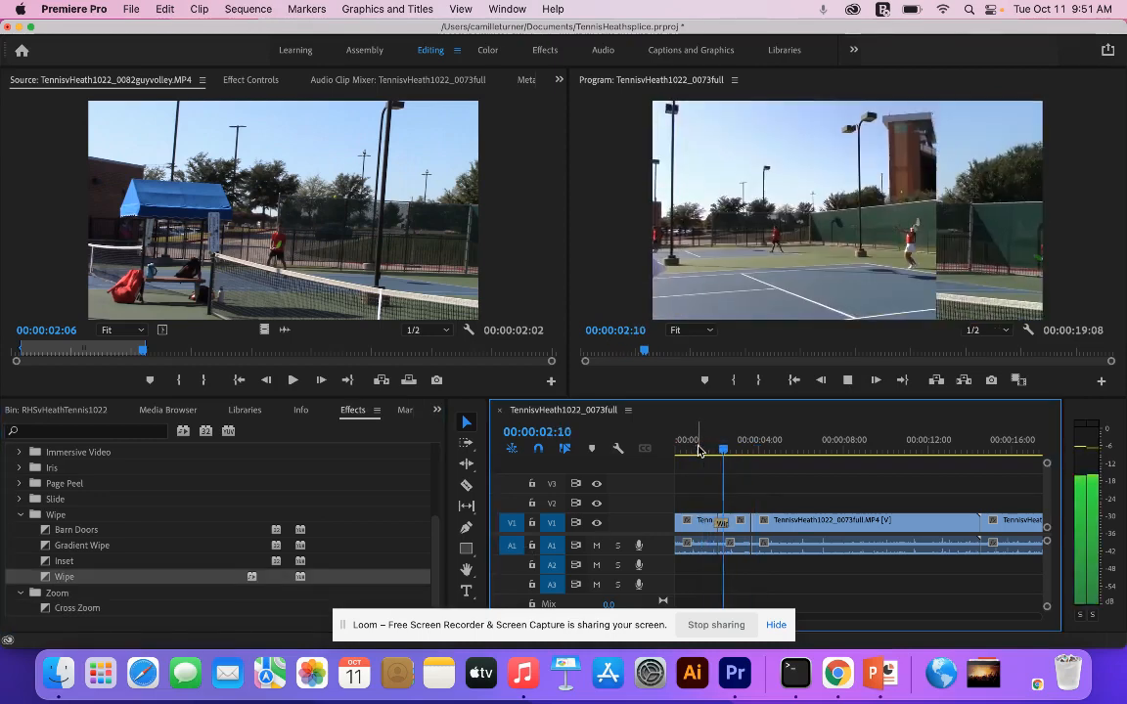
pyautogui.press('space')
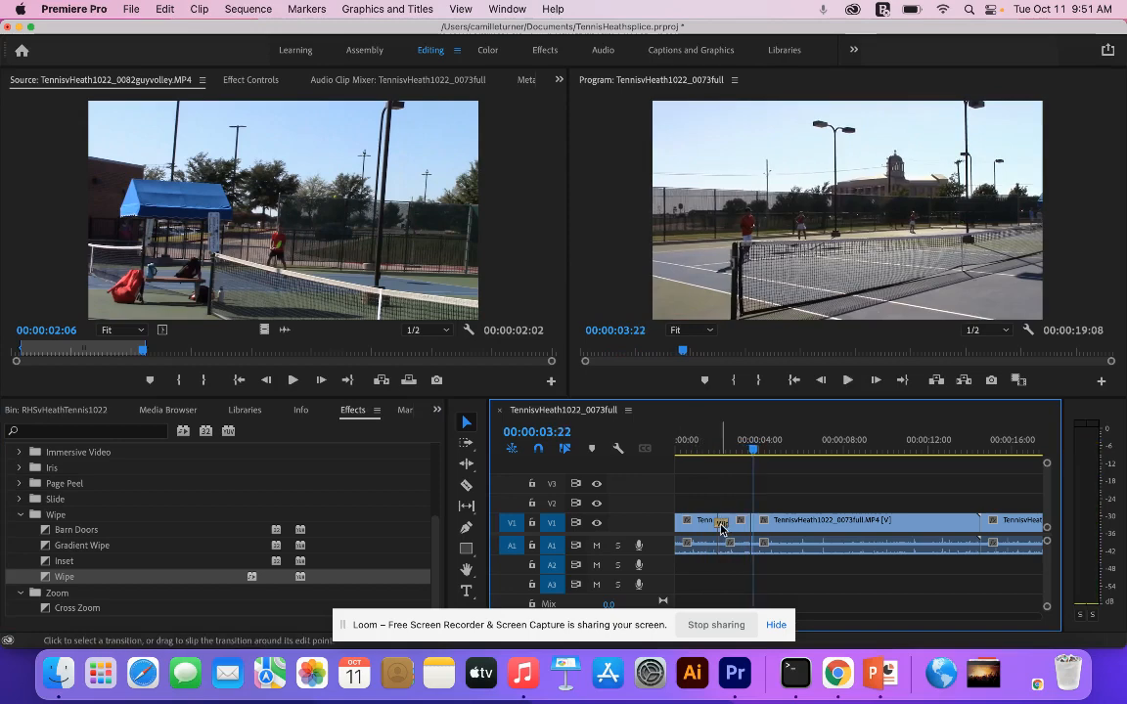
# - Try a Cross Dissolve transition at the cut between the first two clips on V1 and play it back
pyautogui.scroll(3, 55, 504)
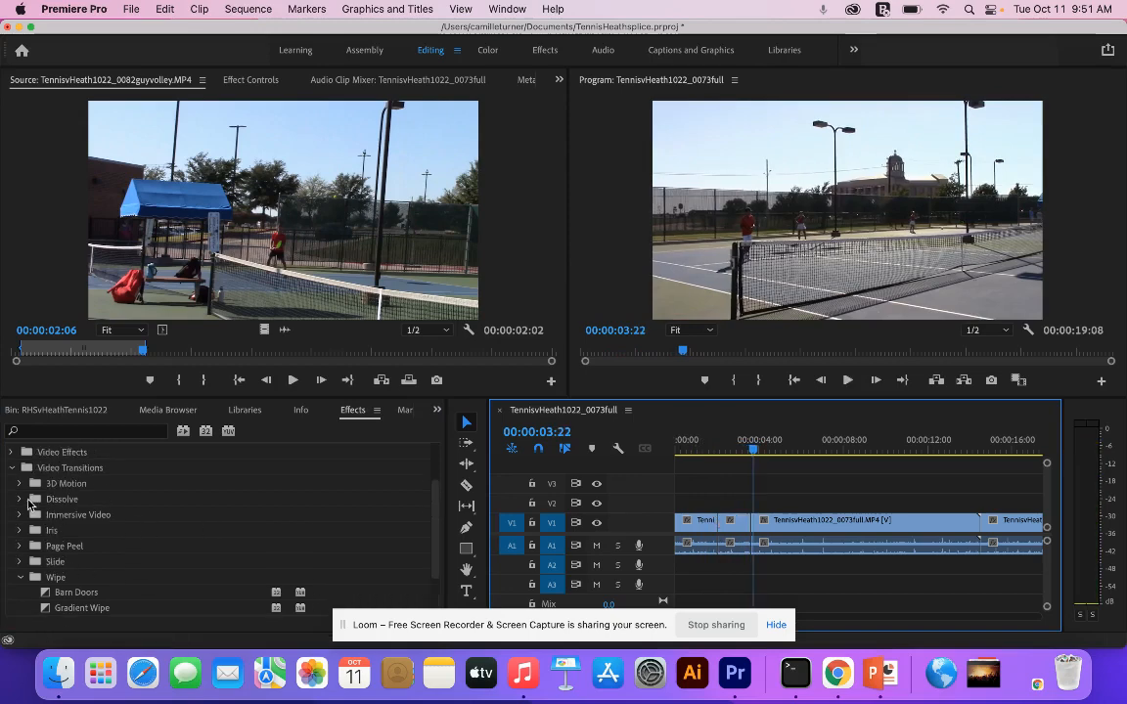
pyautogui.click(19, 500)
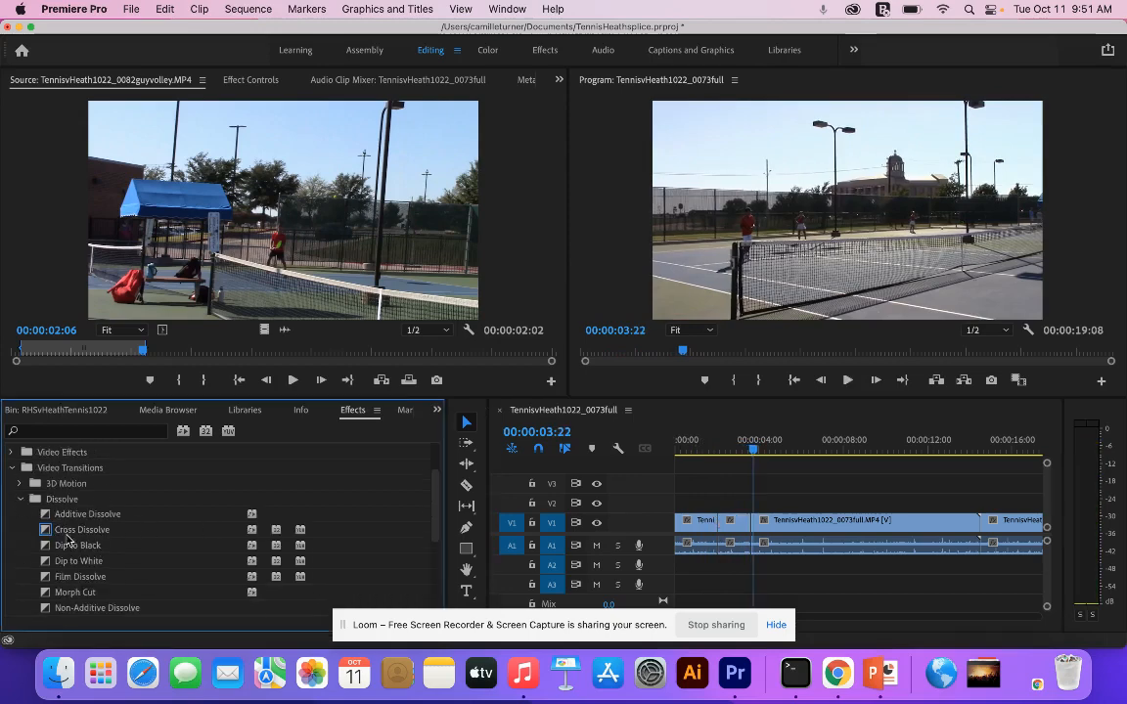
pyautogui.moveTo(46, 533); pyautogui.dragTo(527, 563)
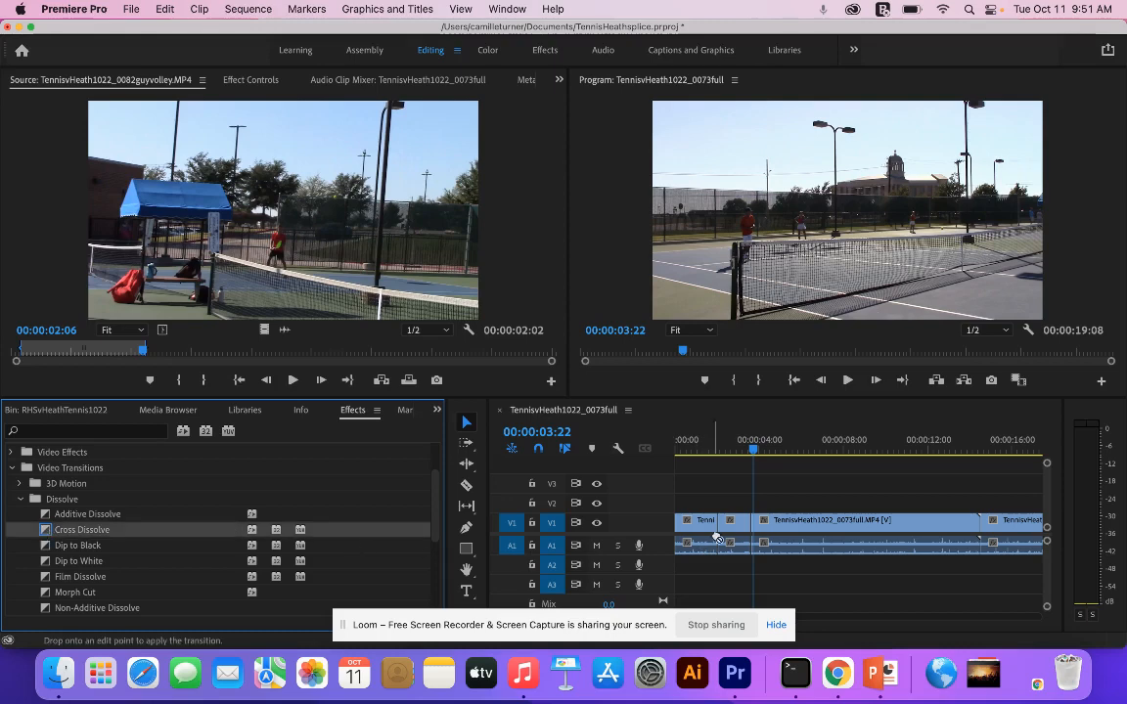
pyautogui.moveTo(717, 537); pyautogui.dragTo(719, 524)
pyautogui.click(710, 449)
pyautogui.press('space')
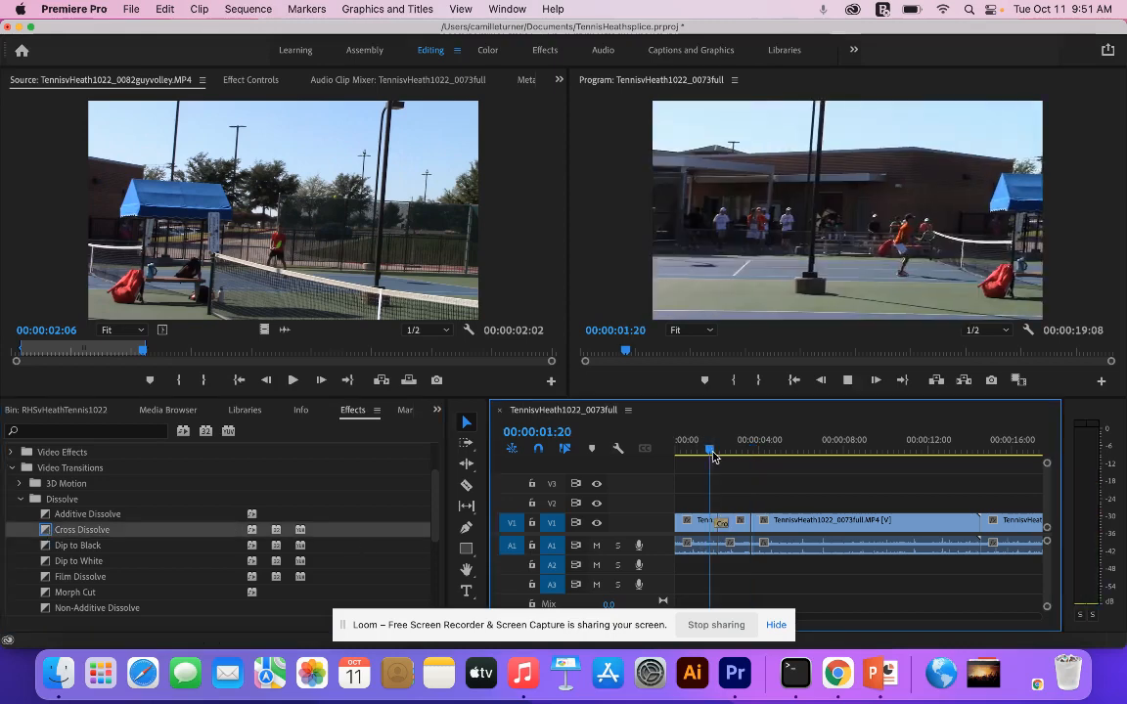
pyautogui.press('space')
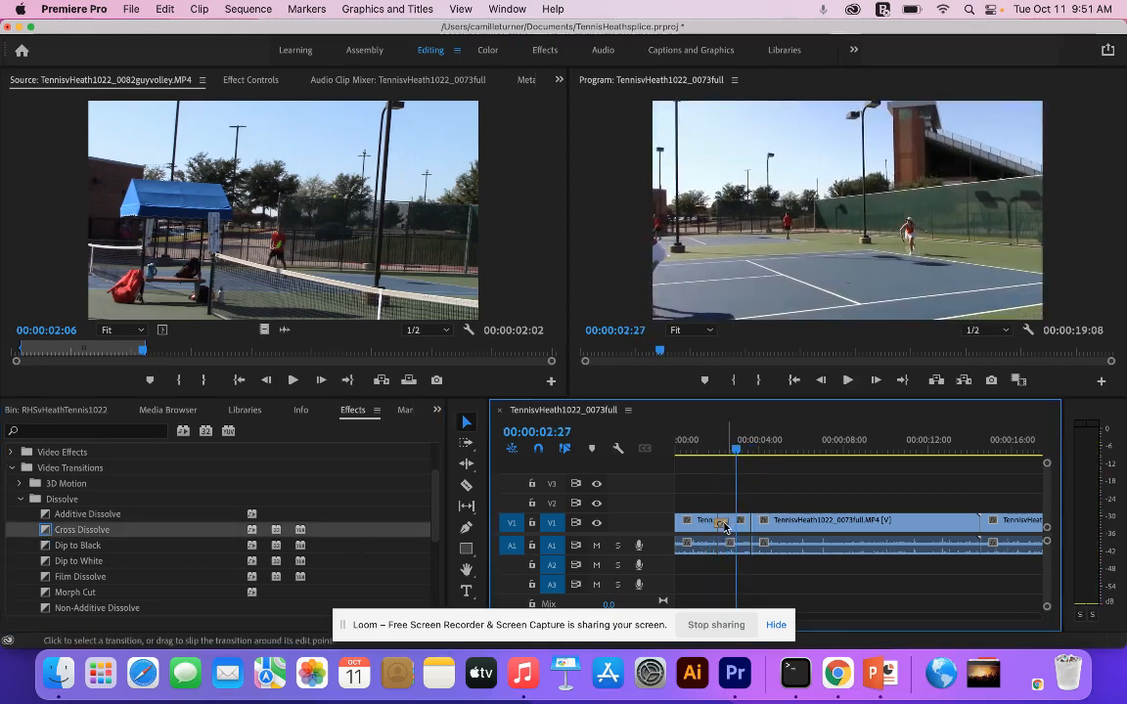
# - Search the effects for "push", apply the Push transition between the first two clips on V1 and play it back
pyautogui.scroll(-5, 220, 538)
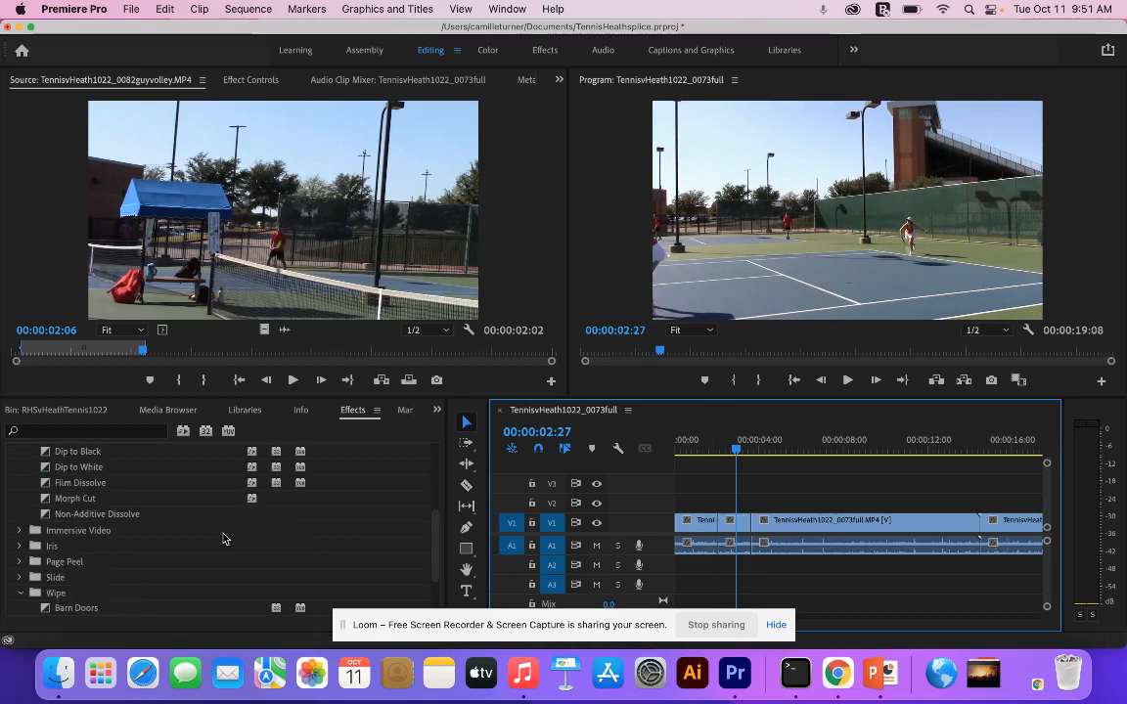
pyautogui.click(78, 431)
pyautogui.write('push')
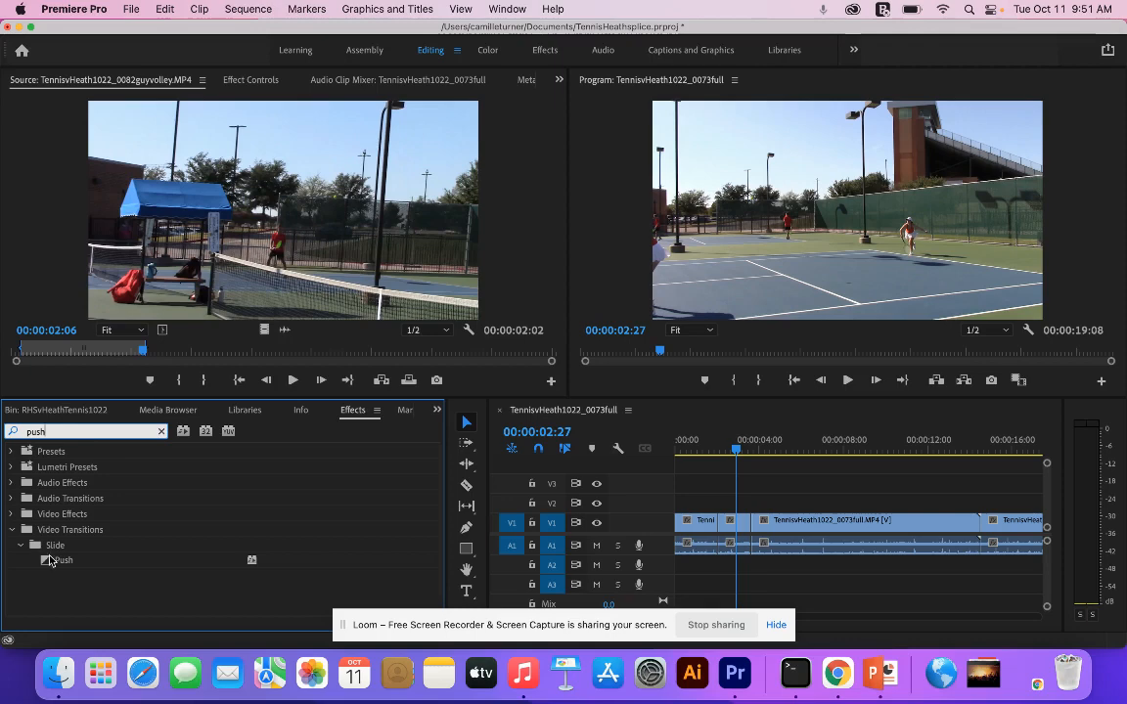
pyautogui.moveTo(49, 561); pyautogui.dragTo(713, 510)
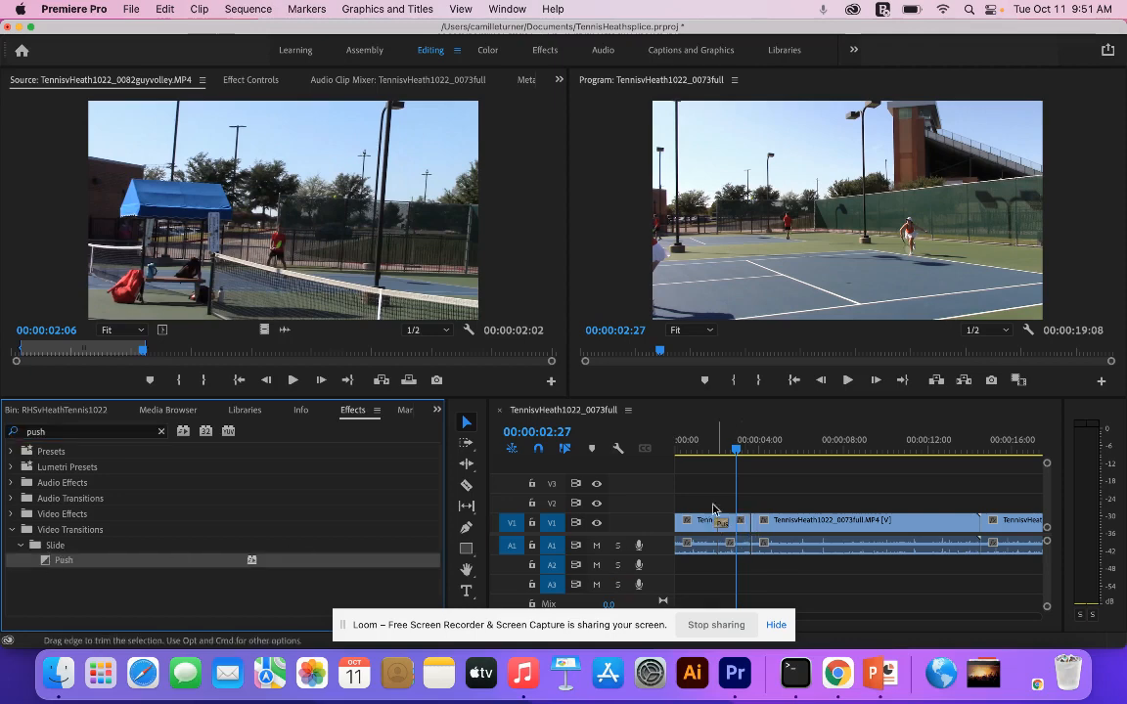
pyautogui.click(707, 452)
pyautogui.press('space')
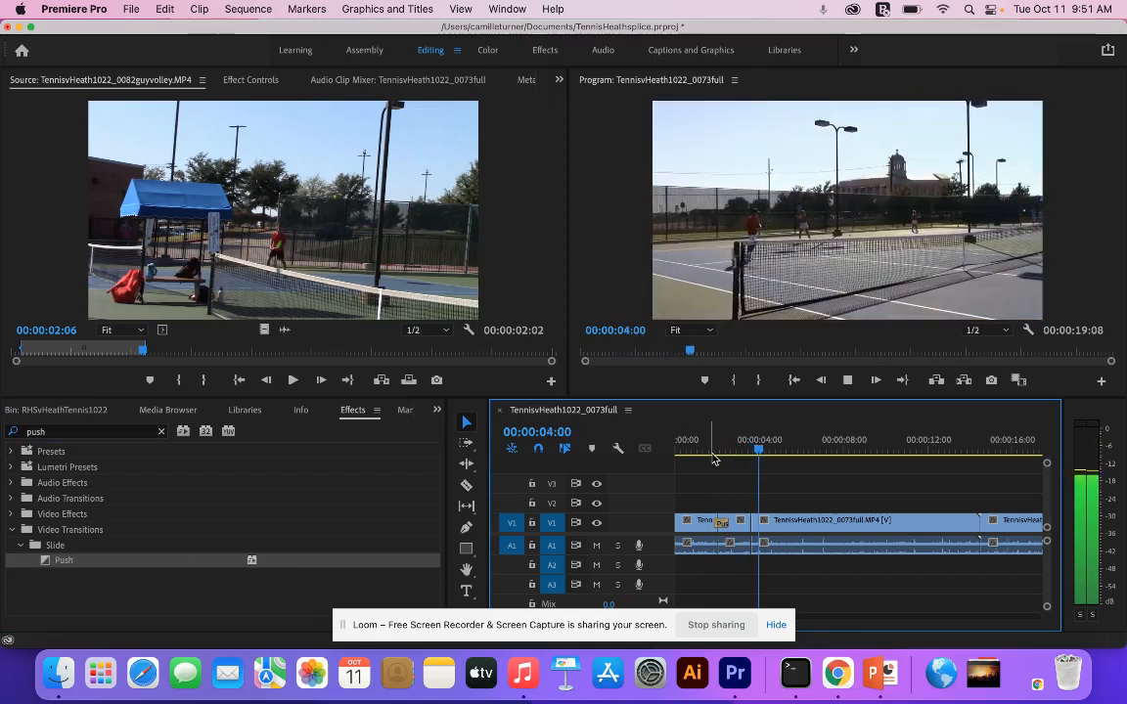
pyautogui.press('space')
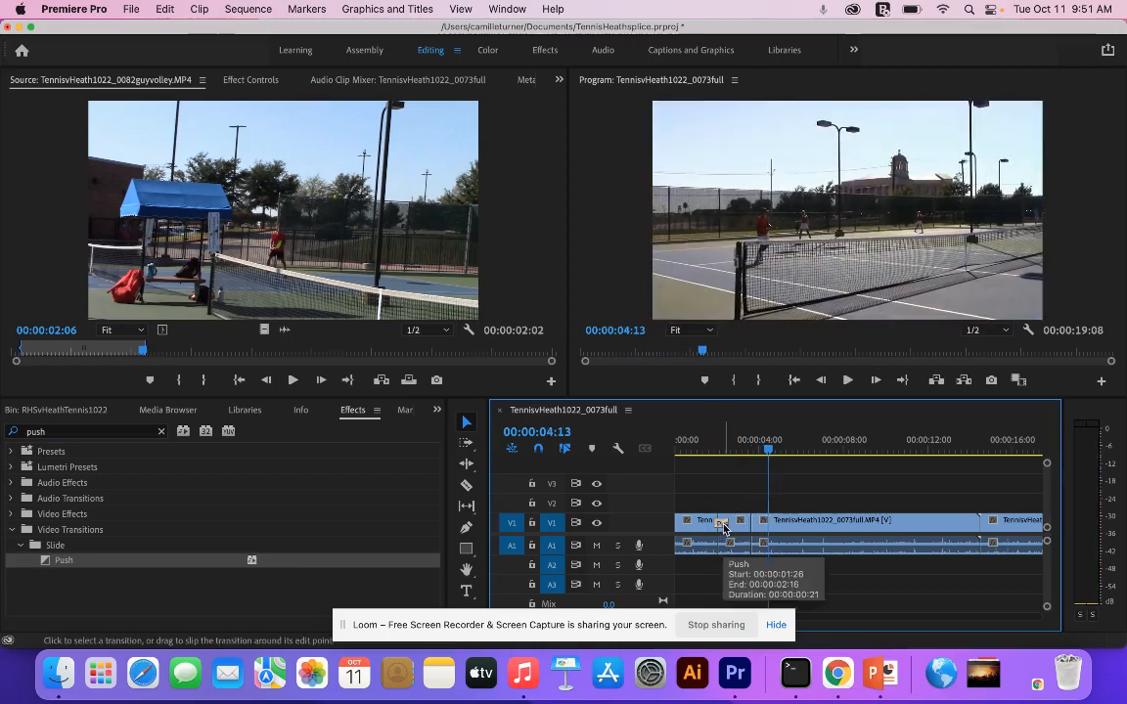
# - Set Push as the default transition and apply it to all the clips after the first one in the sequence
pyautogui.click(65, 565)
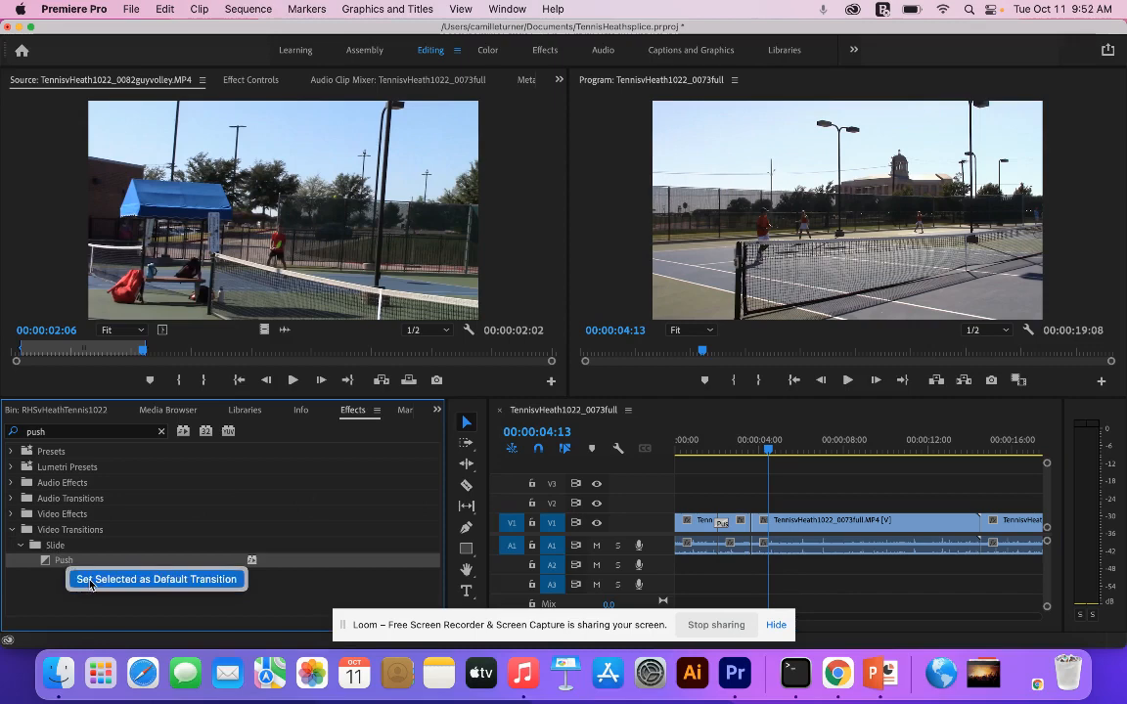
pyautogui.click(91, 583)
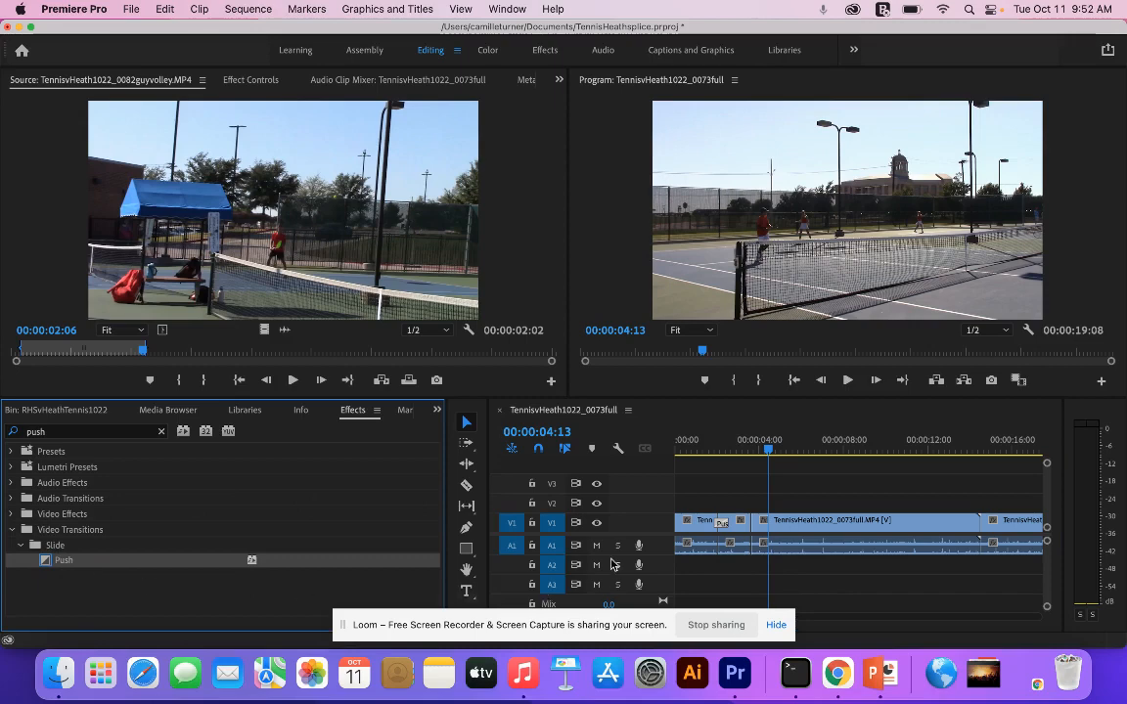
pyautogui.moveTo(731, 484); pyautogui.dragTo(1019, 550)
pyautogui.press('super+d')
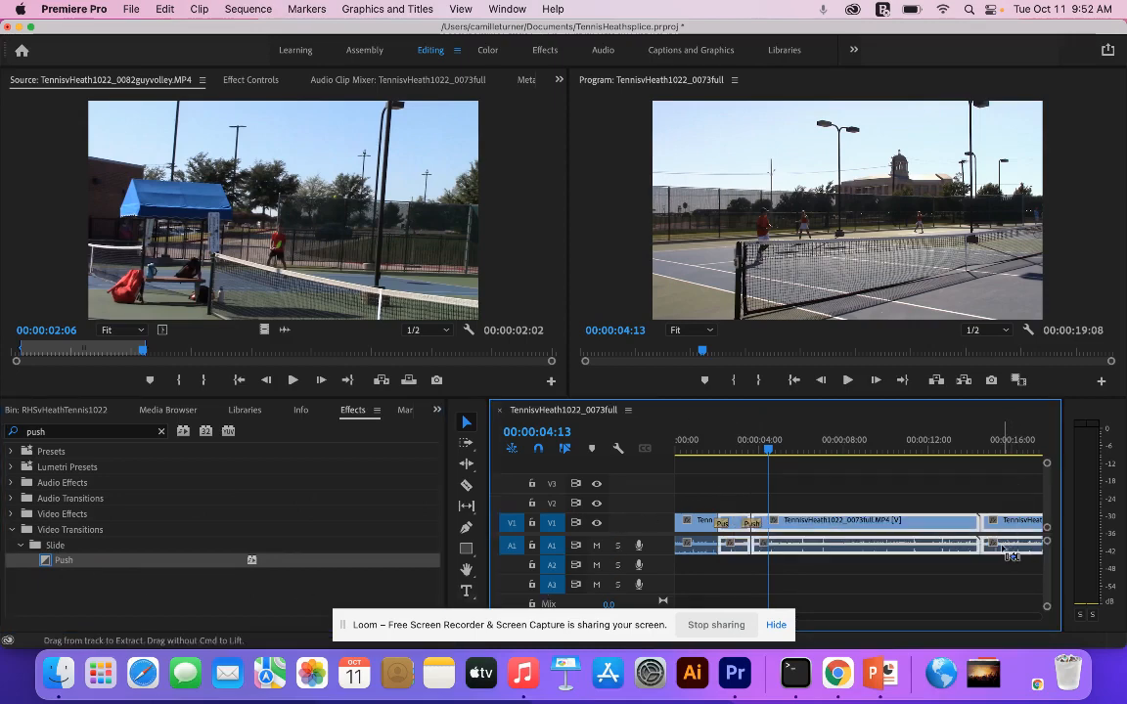
# - Delete the Push transitions at the first two cuts on V1
pyautogui.click(857, 592)
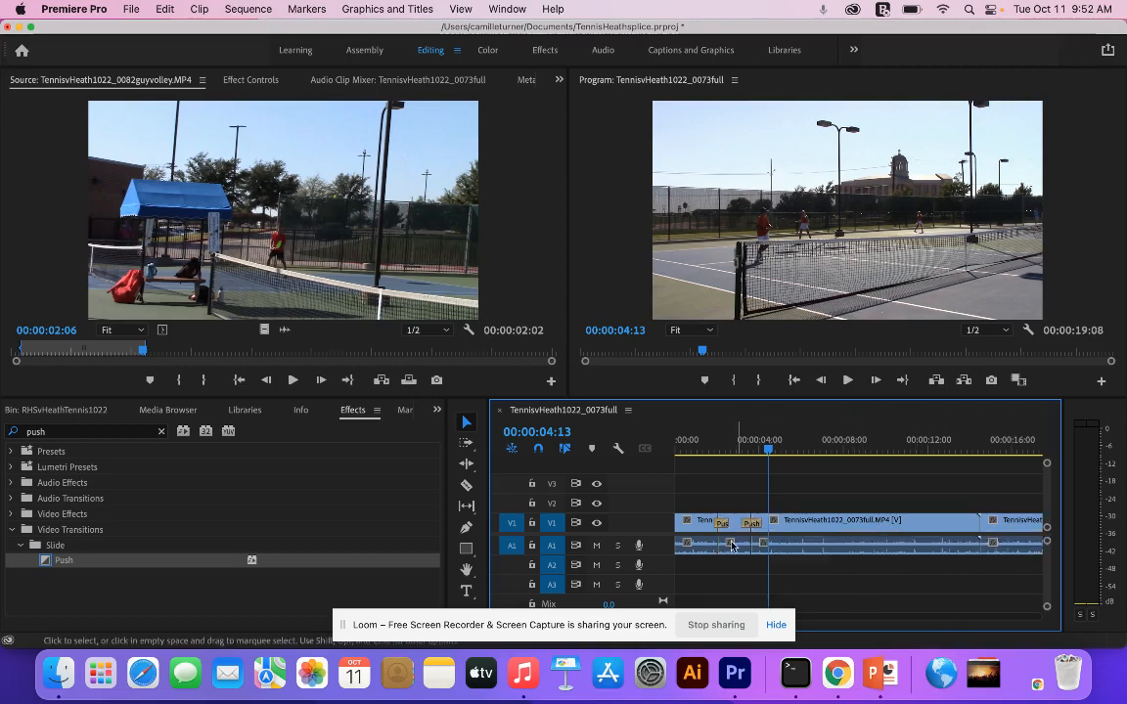
pyautogui.moveTo(769, 449); pyautogui.dragTo(958, 516)
pyautogui.moveTo(885, 515); pyautogui.dragTo(871, 536)
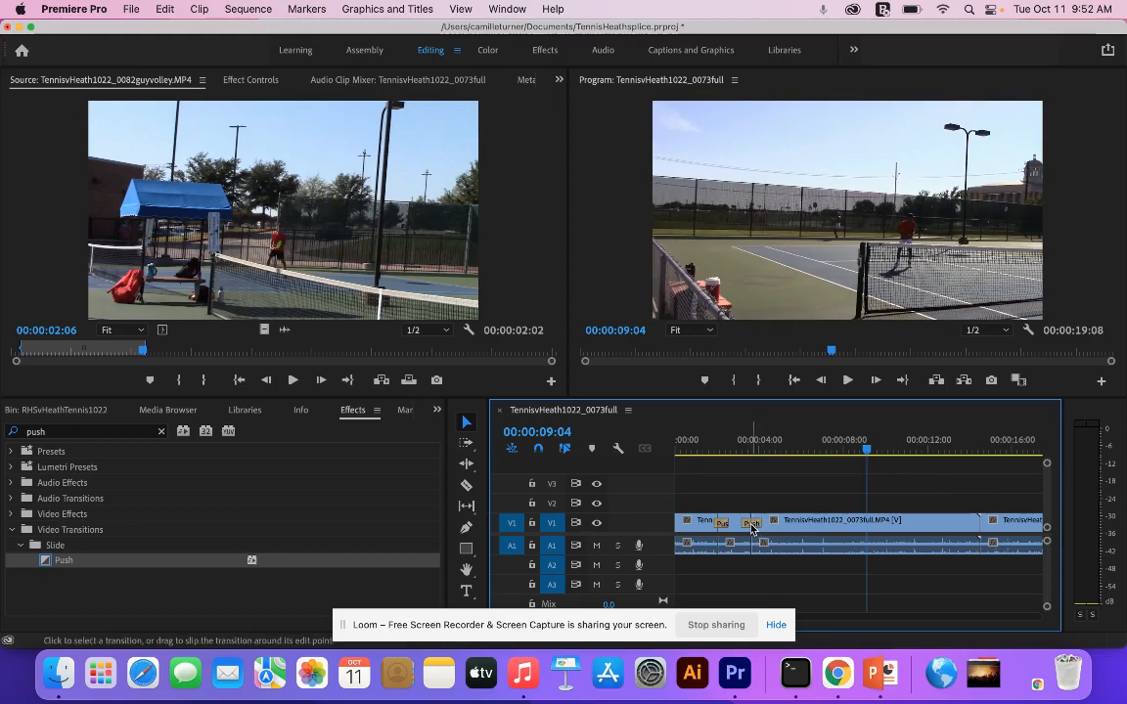
pyautogui.press('Delete')
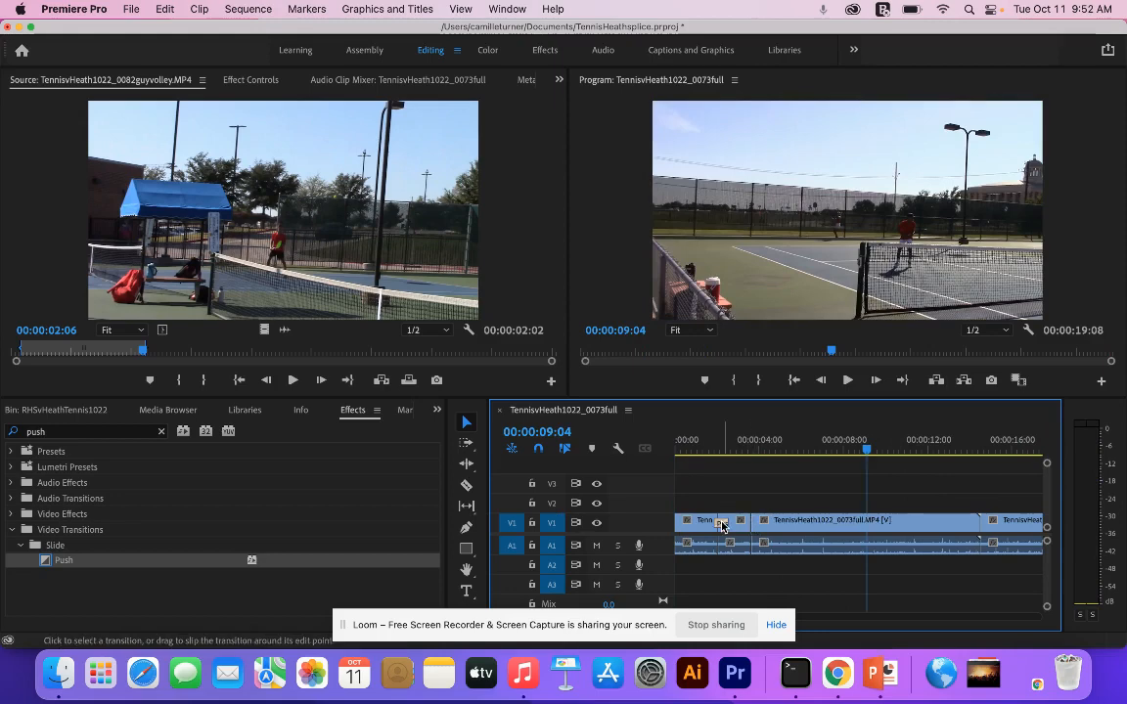
pyautogui.hscroll(2, 799, 523)
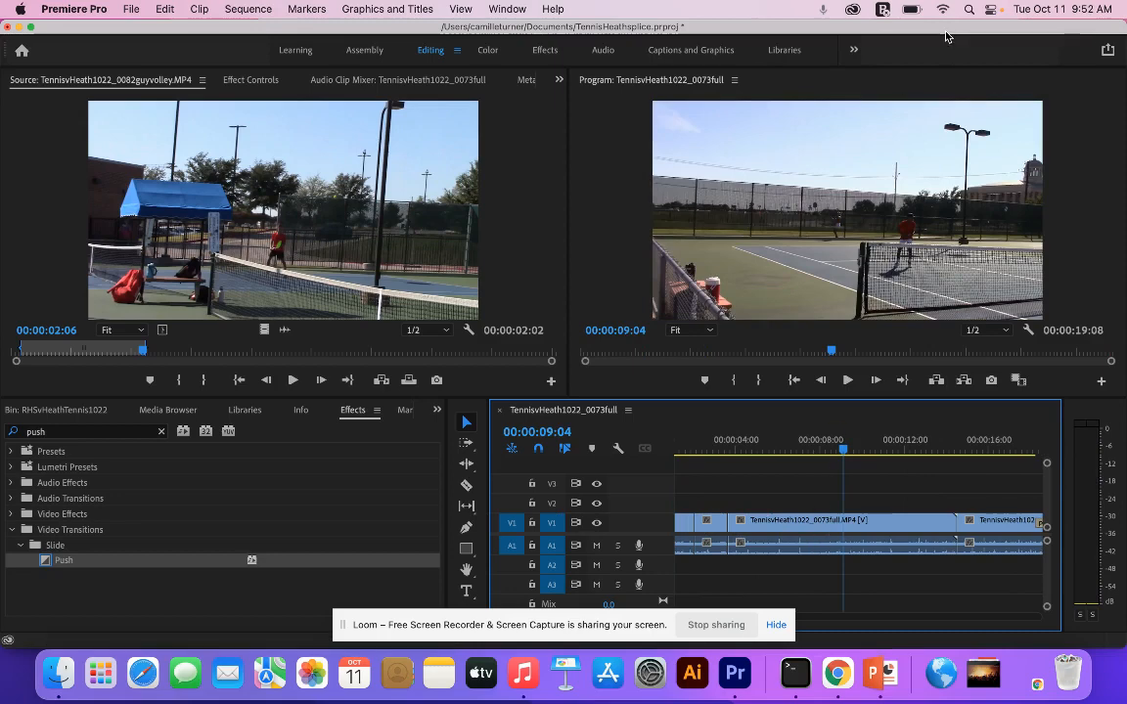
# - Shrink the editor window and zoom the timeline out until the entire sequence is shown
pyautogui.moveTo(946, 32); pyautogui.dragTo(912, 32)
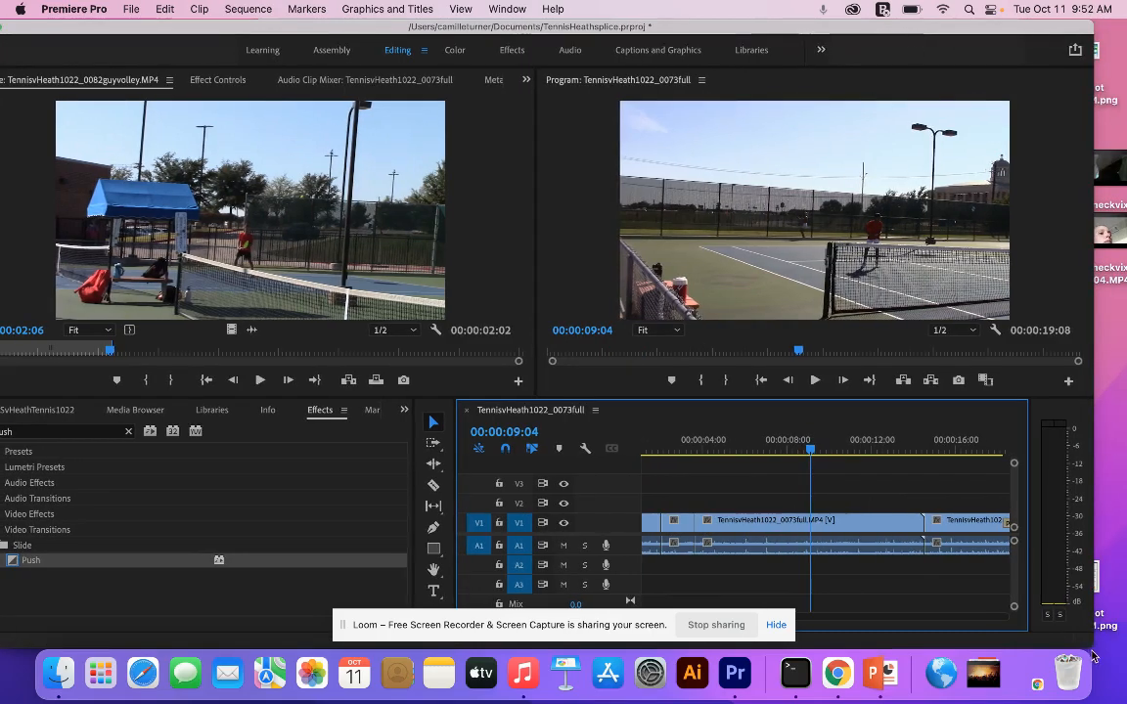
pyautogui.moveTo(1087, 638); pyautogui.dragTo(1079, 597)
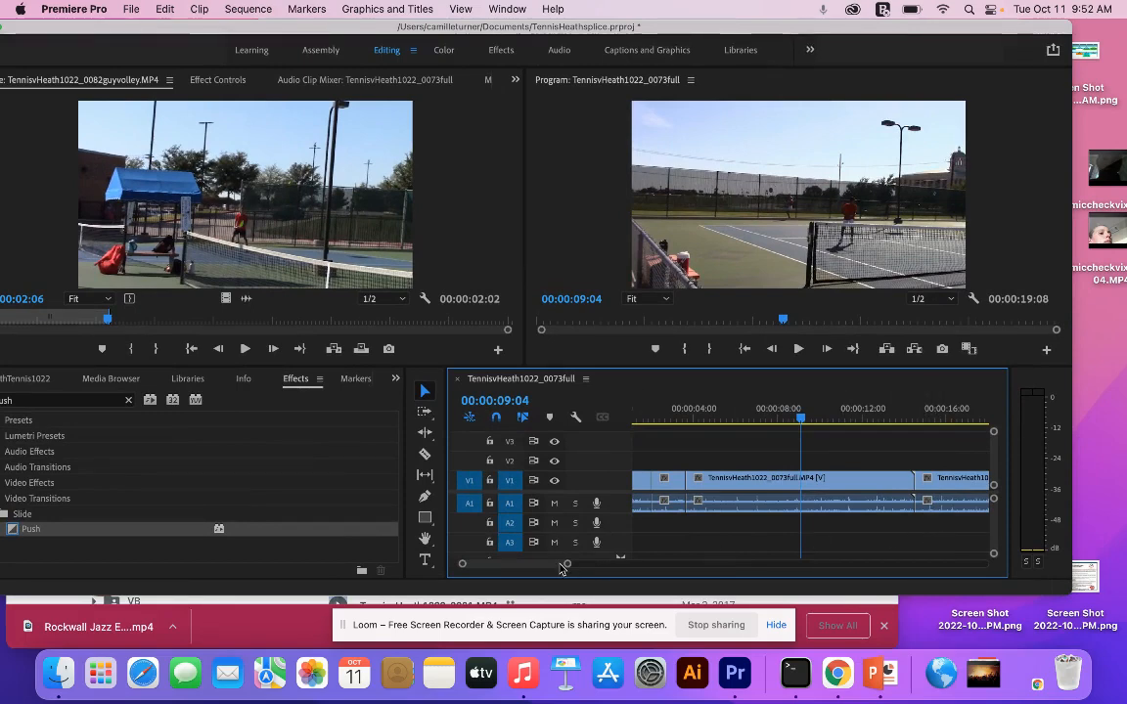
pyautogui.moveTo(567, 564); pyautogui.dragTo(689, 577)
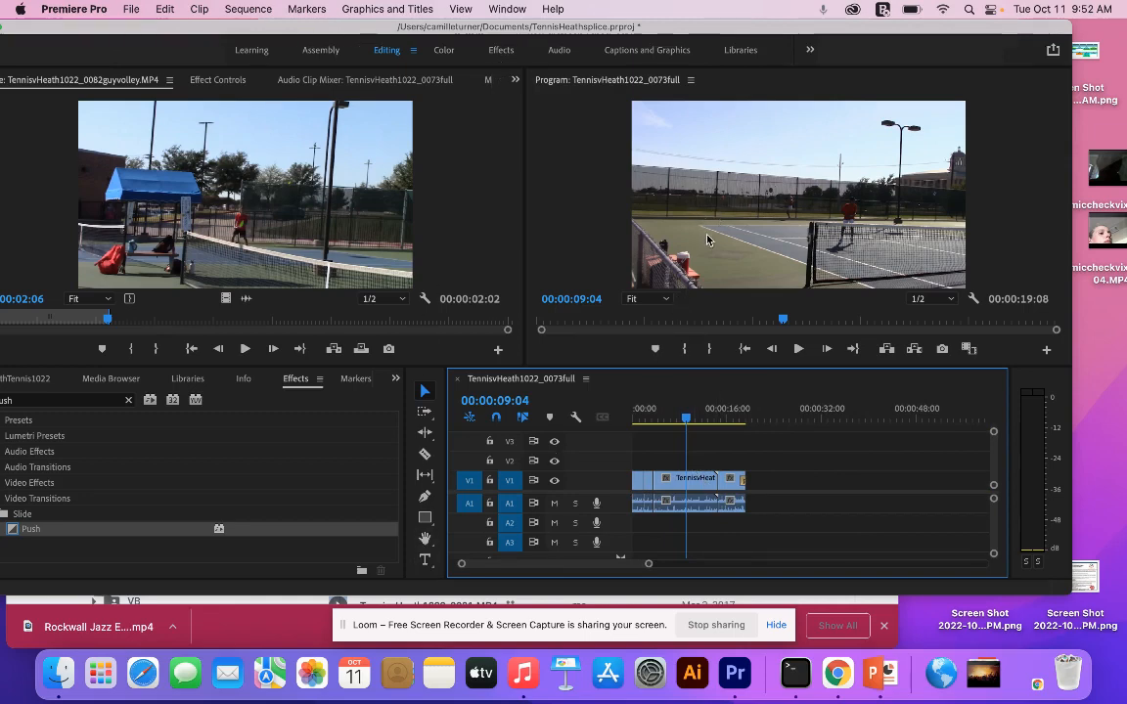
# - Add a two-line text title at the start of the sequence reading "Rockwall vs. Heath Tennis" and "October 2022"
pyautogui.moveTo(685, 409); pyautogui.dragTo(525, 411)
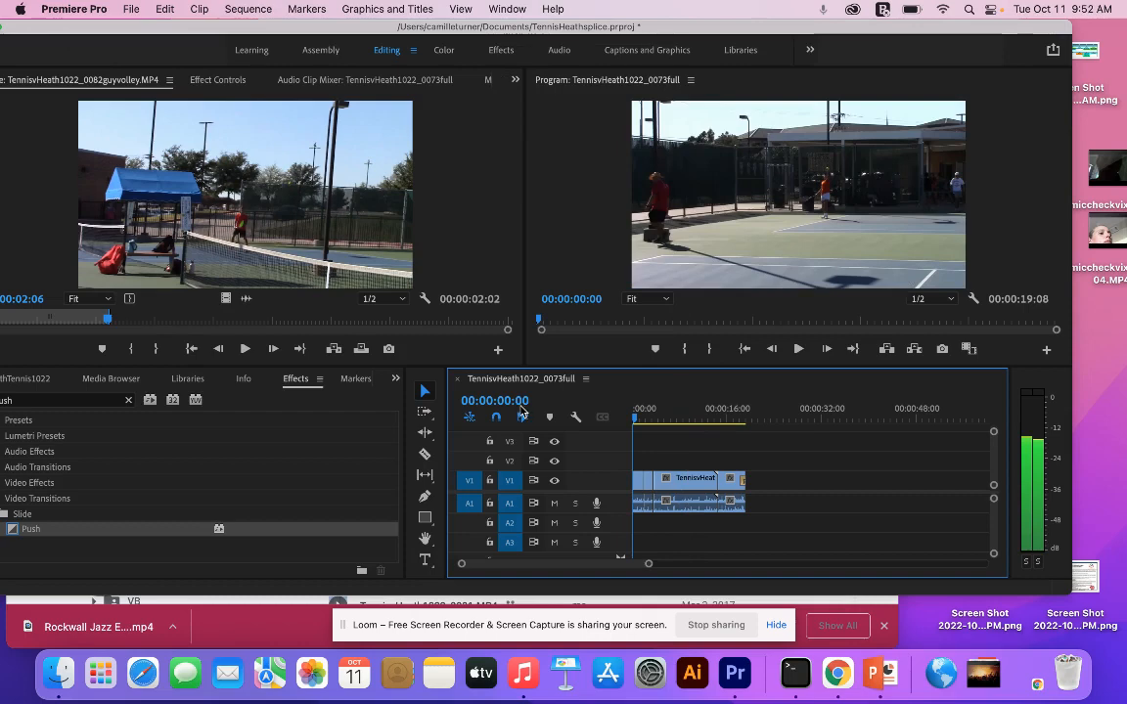
pyautogui.click(425, 563)
pyautogui.click(688, 229)
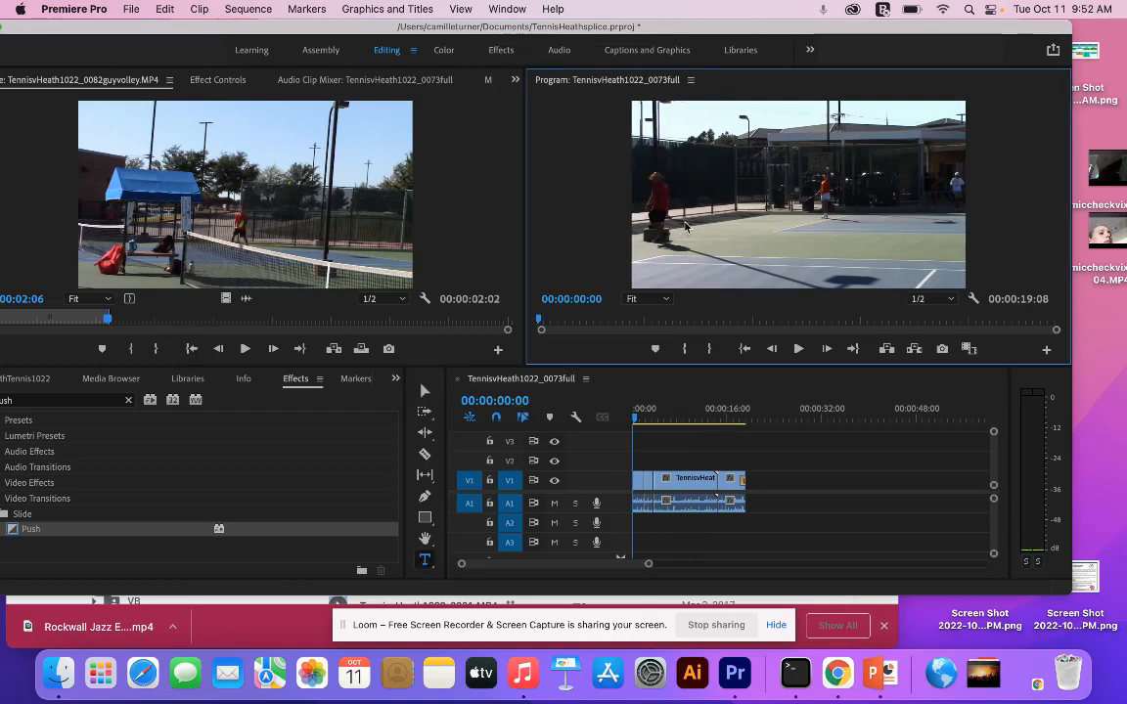
pyautogui.click(684, 224)
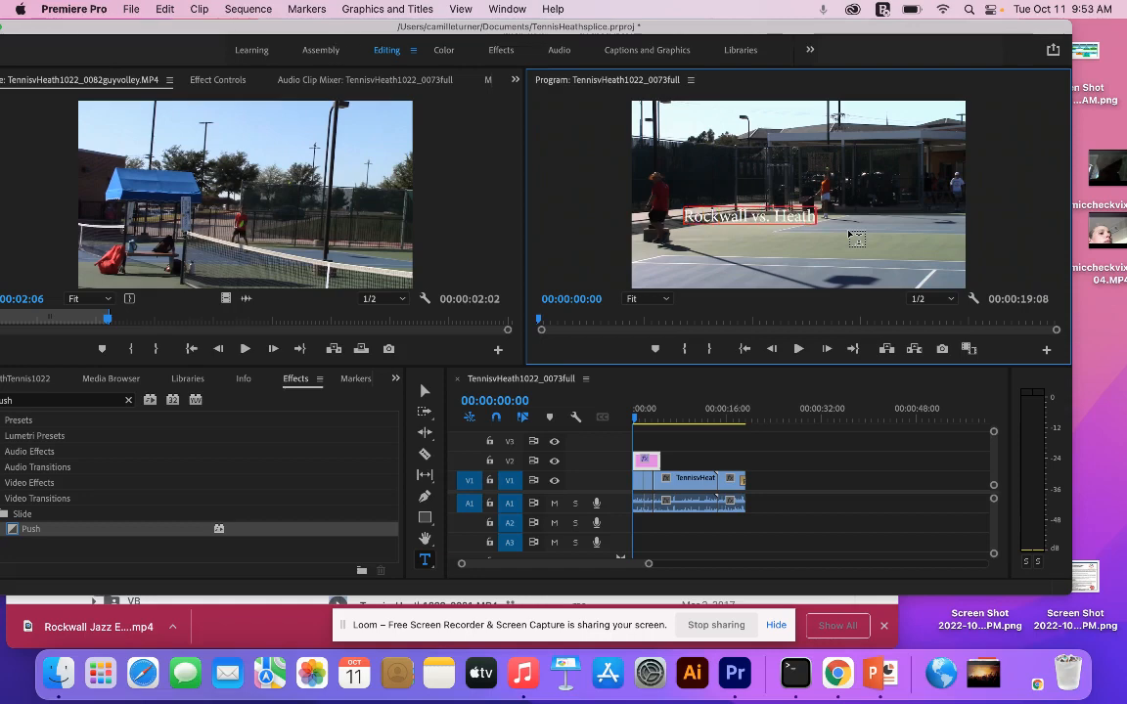
pyautogui.press('Return')
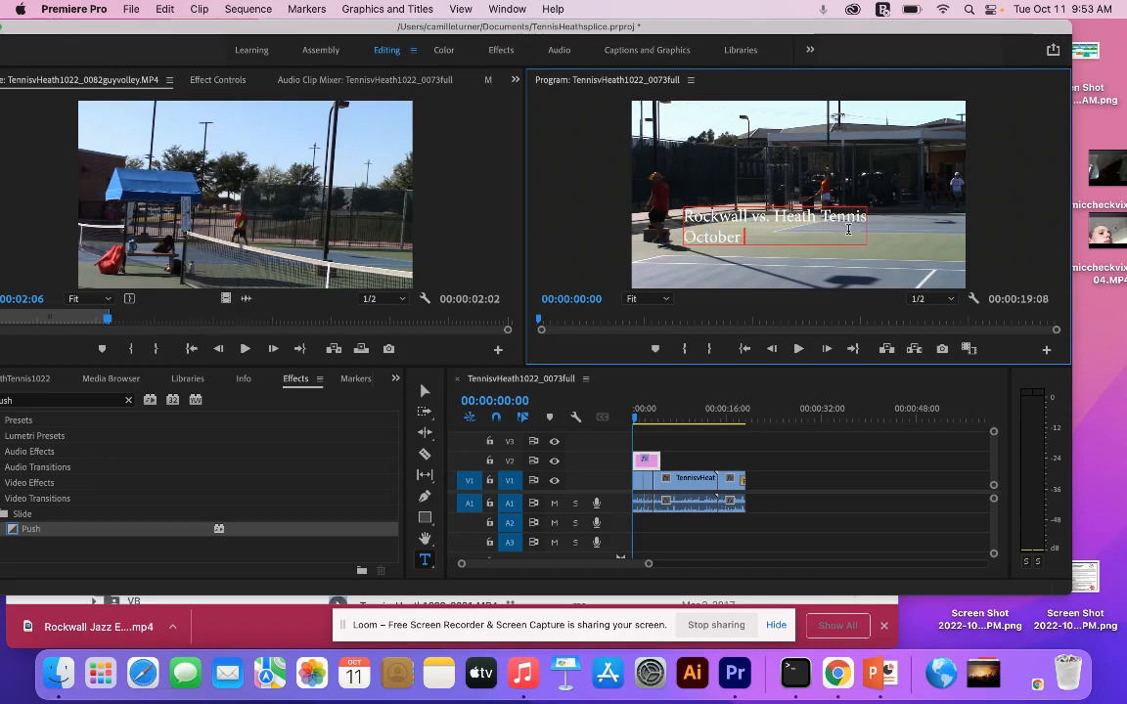
pyautogui.write('October 2022')
# - Change the font of the entire title text to Poplar Std
pyautogui.press('super+a')
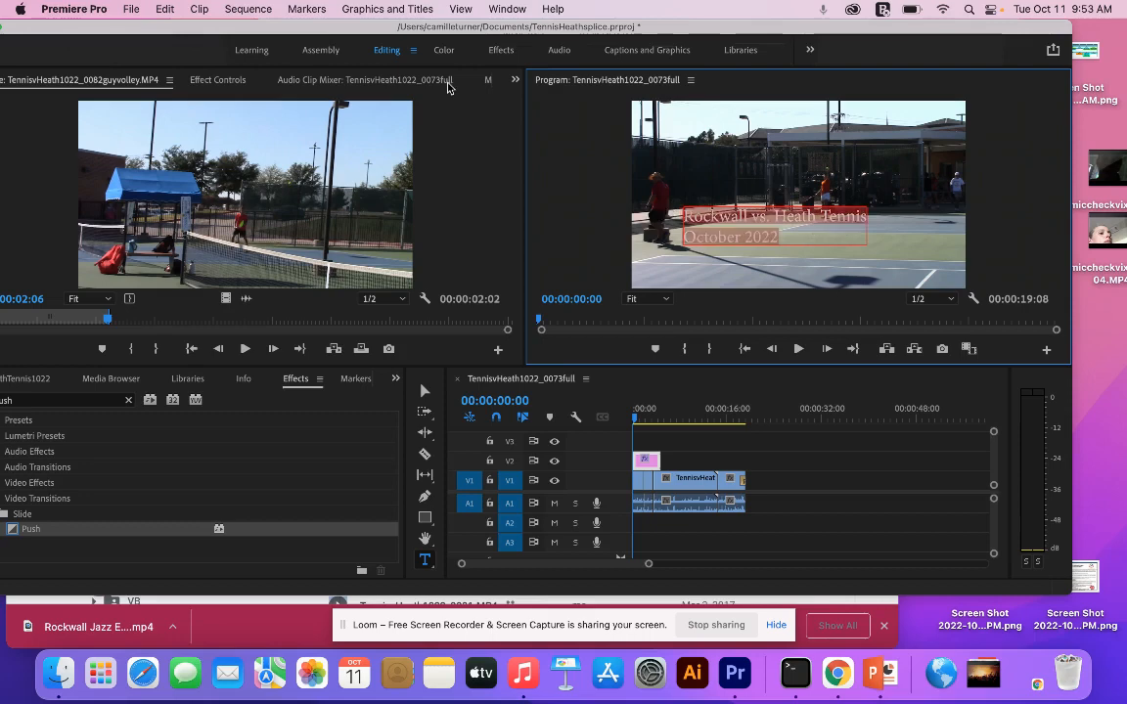
pyautogui.click(219, 80)
pyautogui.moveTo(164, 27); pyautogui.dragTo(222, 30)
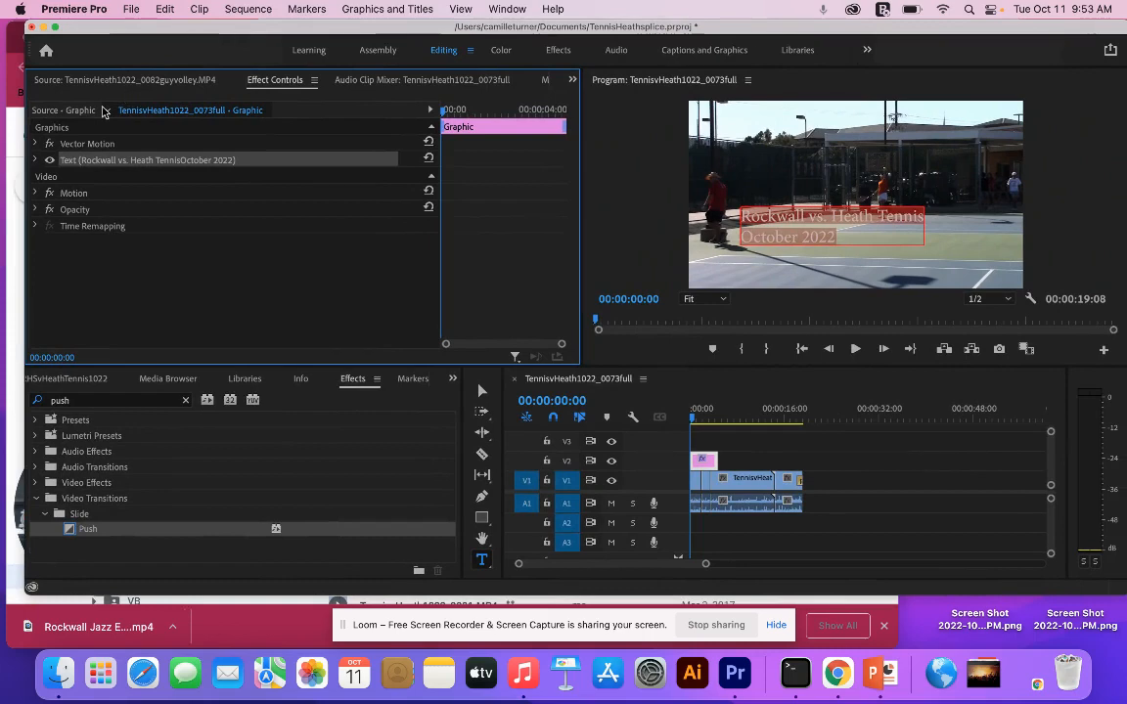
pyautogui.click(36, 160)
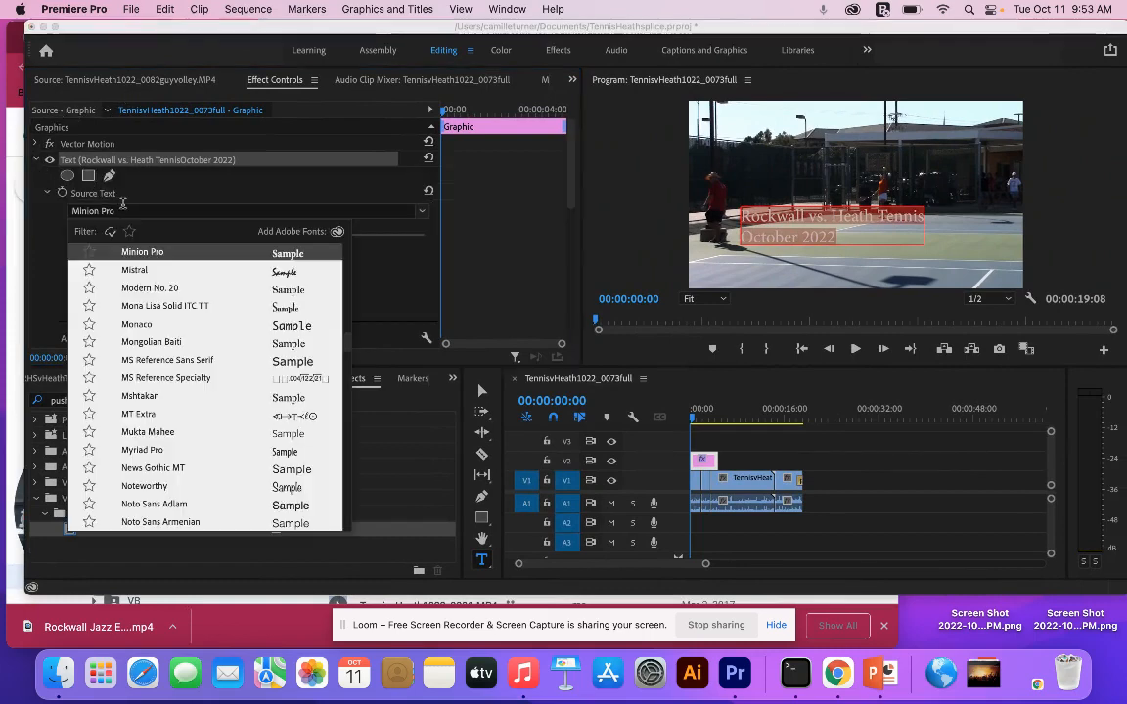
pyautogui.click(249, 211)
pyautogui.scroll(-20, 236, 374)
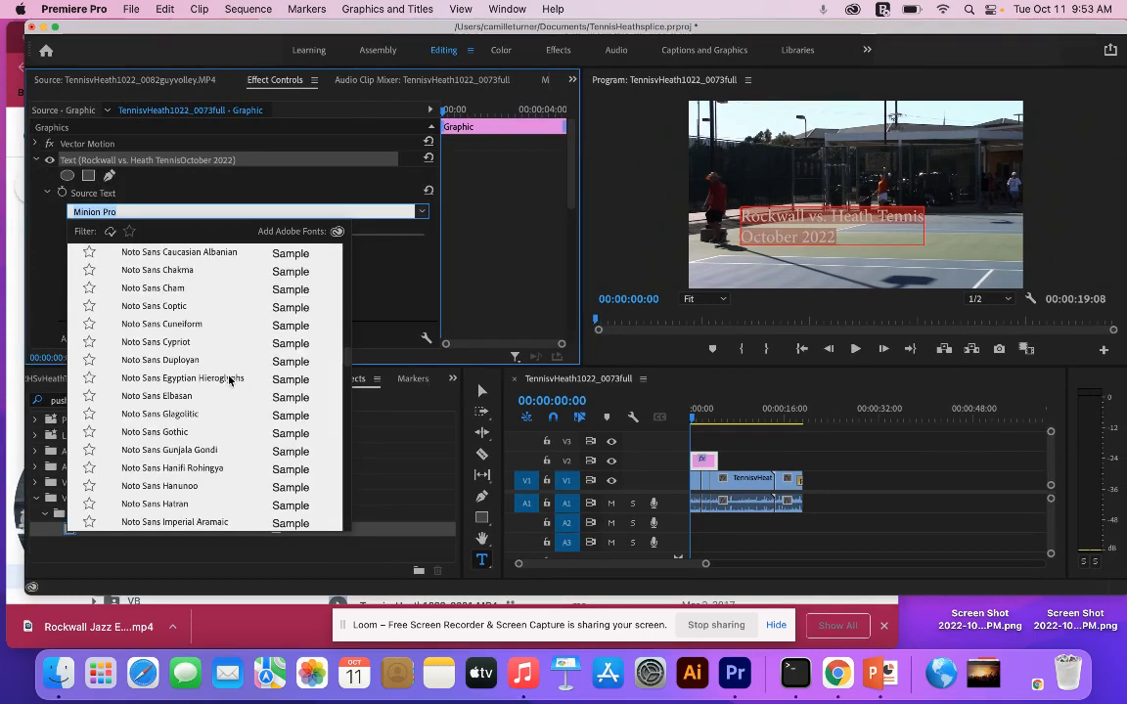
pyautogui.scroll(15, 251, 372)
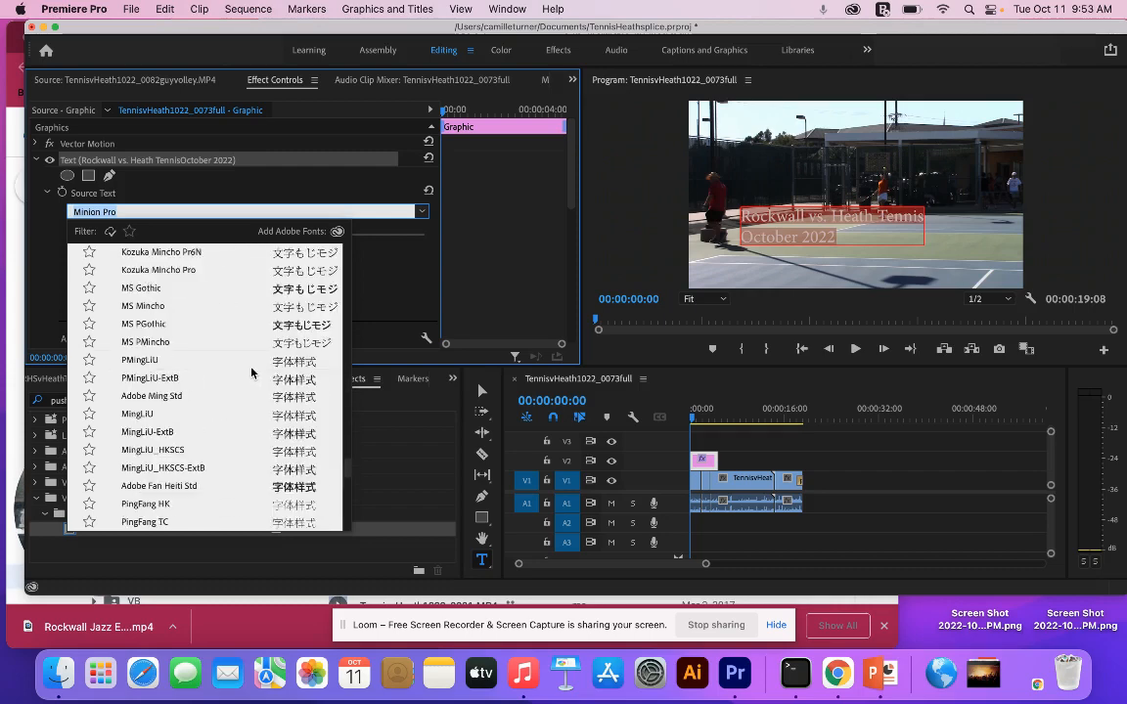
pyautogui.press('Escape')
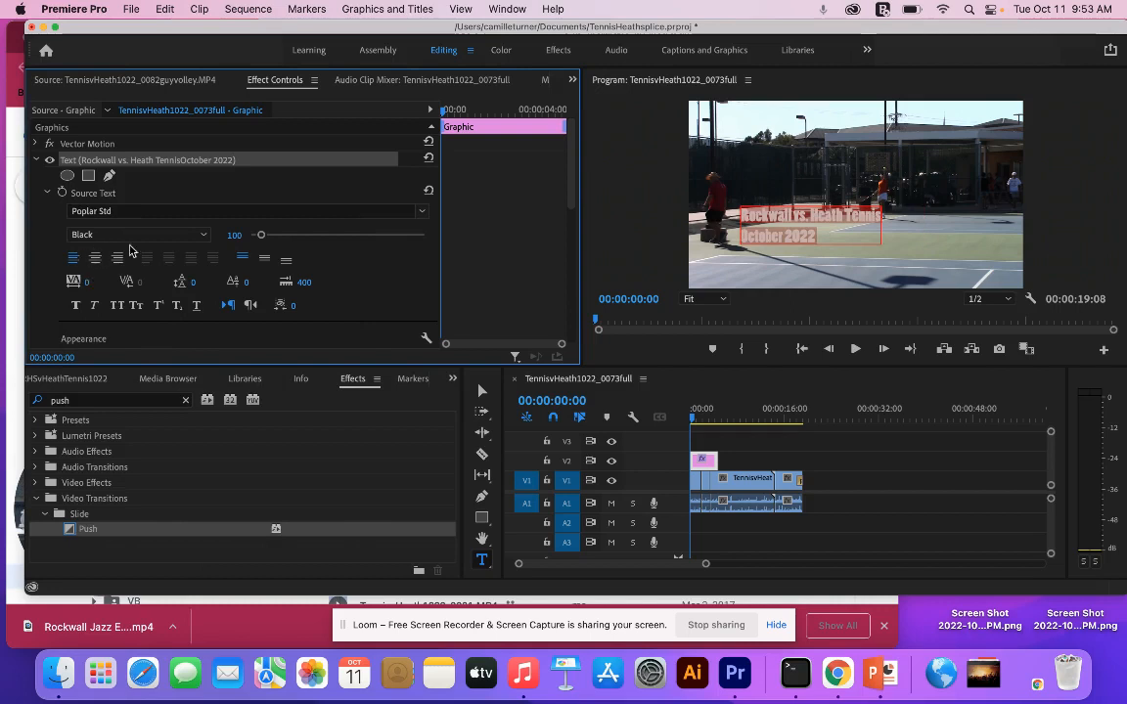
# - Enable a stroke on the title text and set its color to orange F39100
pyautogui.scroll(-10, 130, 251)
pyautogui.scroll(7, 128, 255)
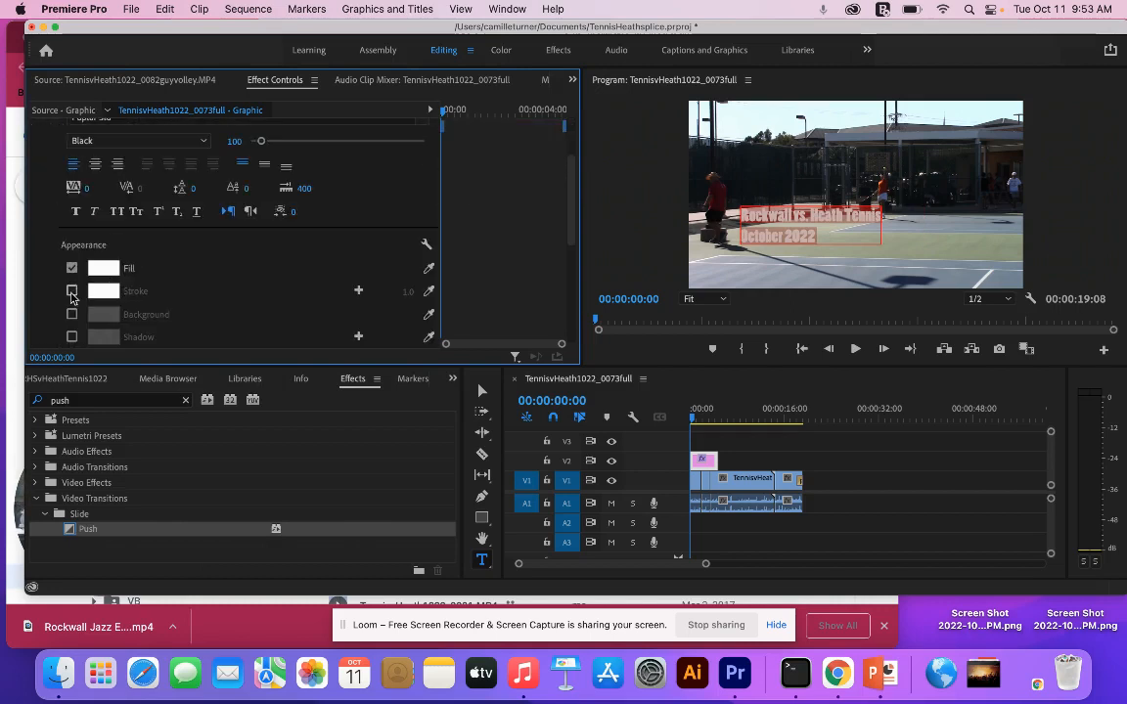
pyautogui.click(71, 292)
pyautogui.click(102, 290)
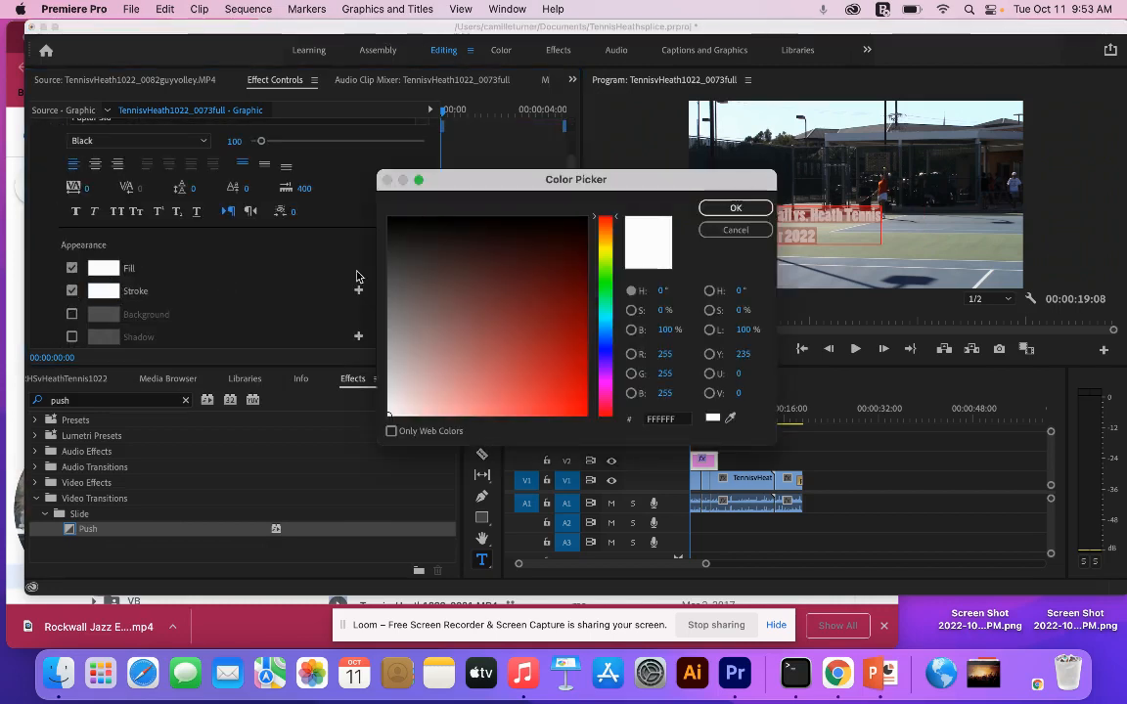
pyautogui.click(579, 300)
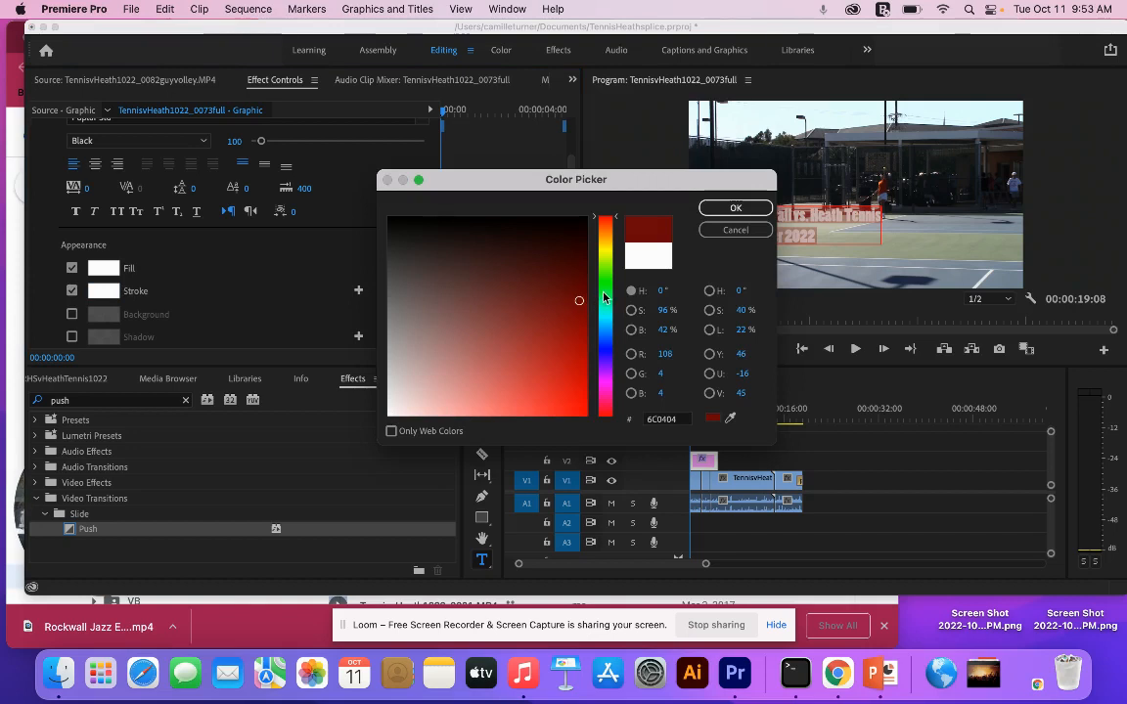
pyautogui.click(607, 235)
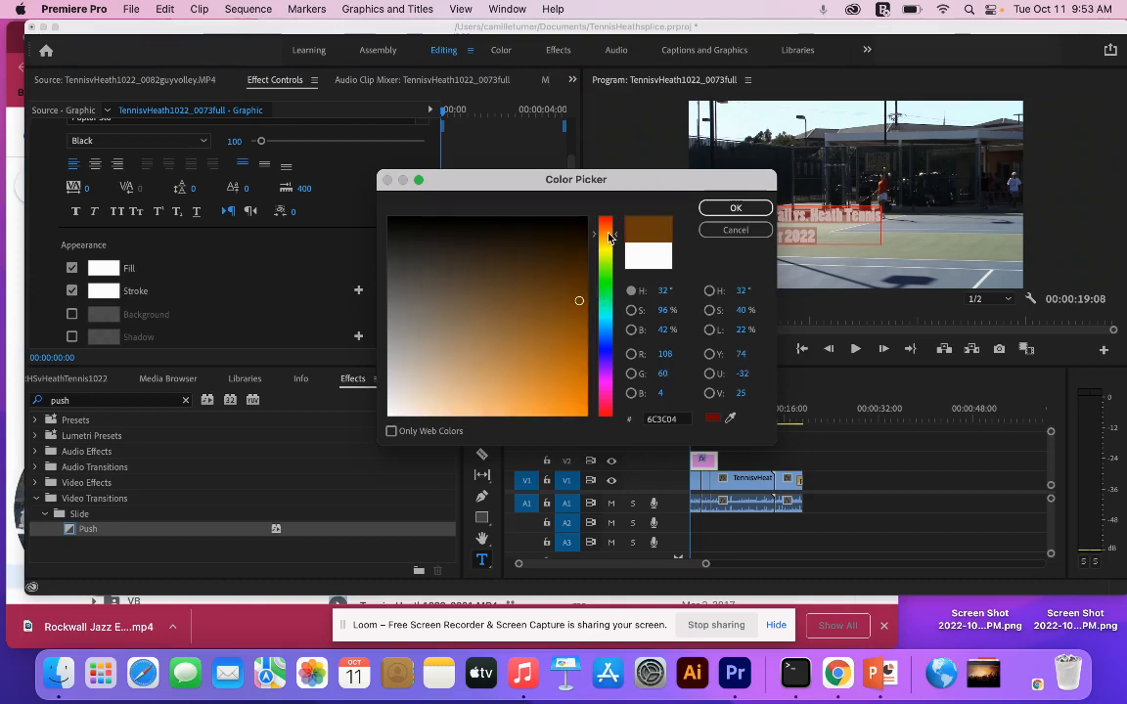
pyautogui.click(576, 349)
pyautogui.click(523, 357)
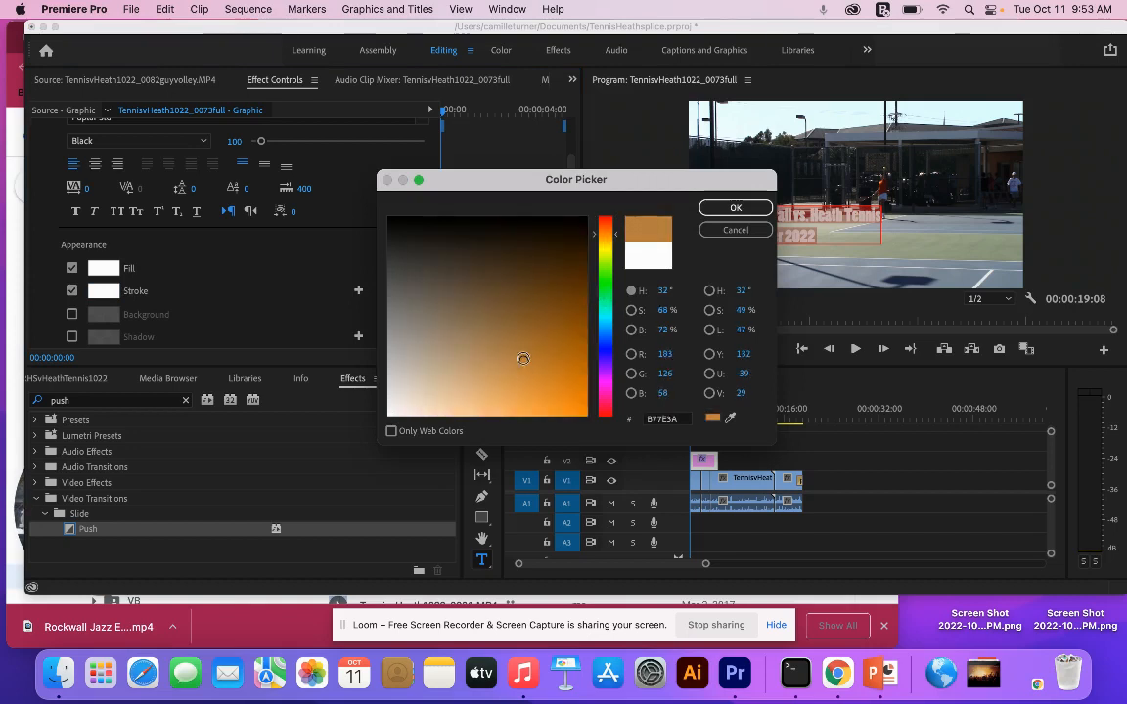
pyautogui.click(510, 370)
pyautogui.click(531, 395)
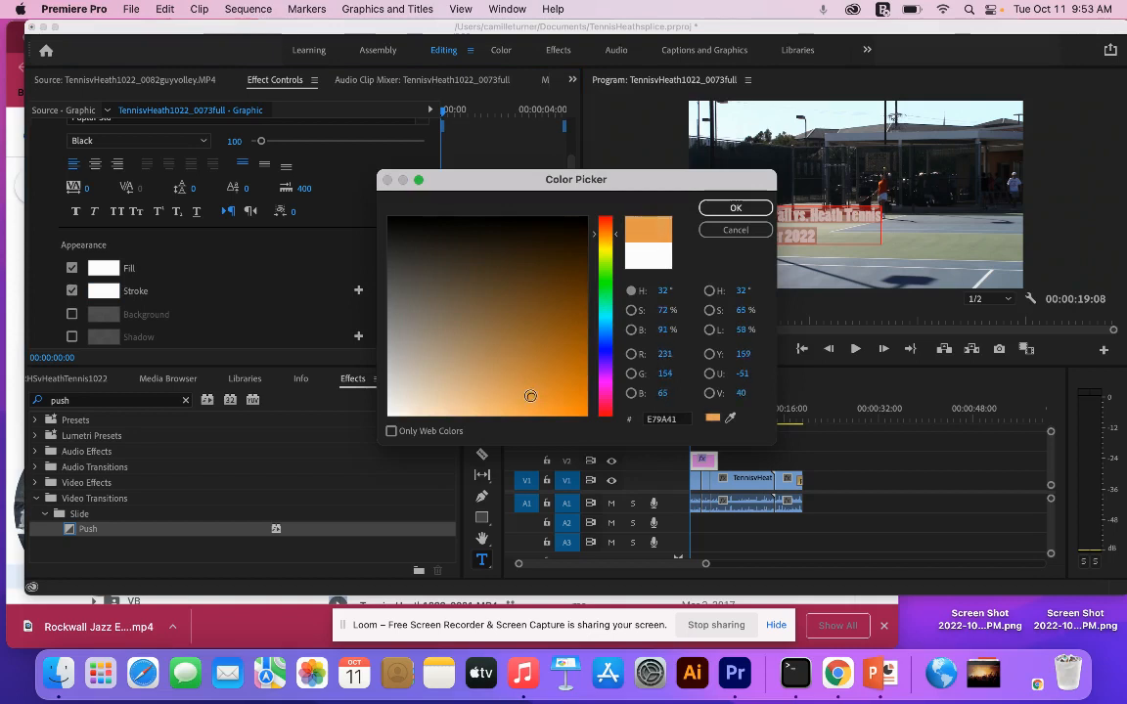
pyautogui.click(600, 239)
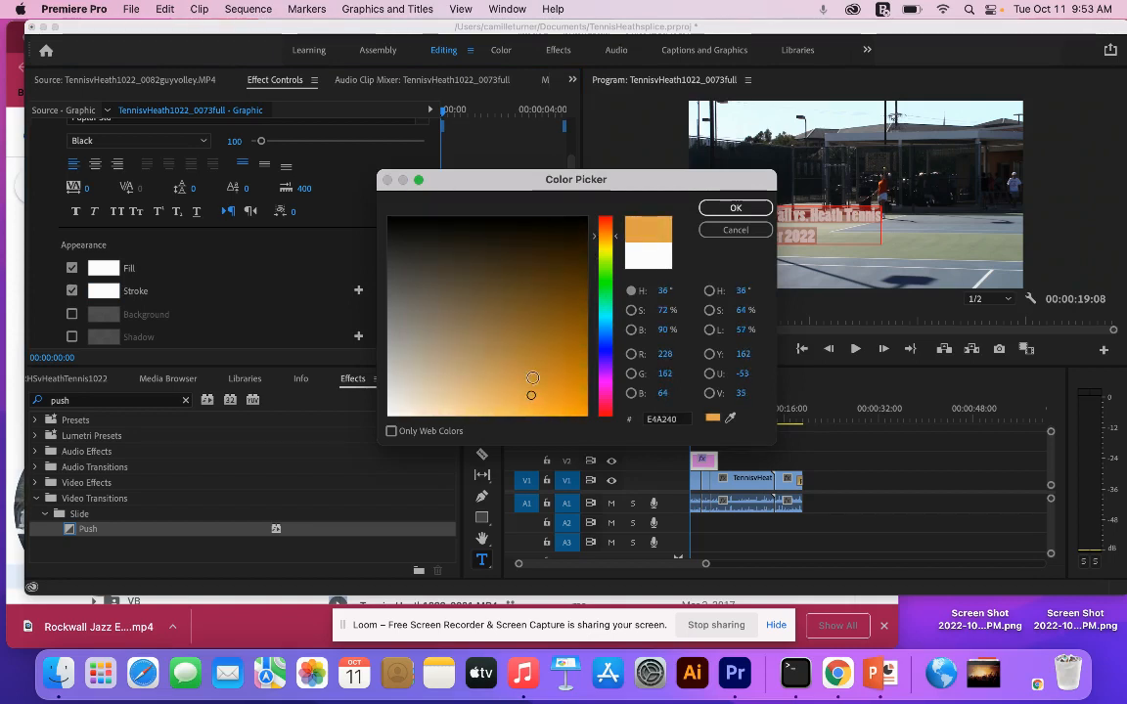
pyautogui.click(529, 367)
pyautogui.click(570, 387)
pyautogui.click(587, 405)
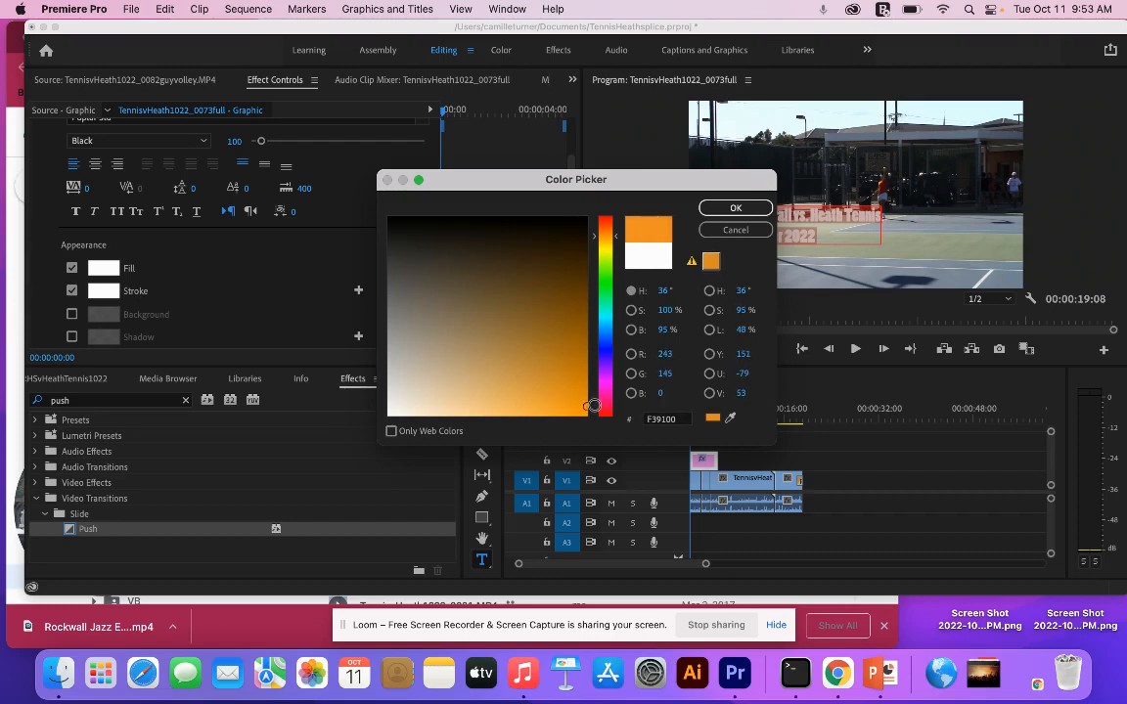
pyautogui.click(733, 208)
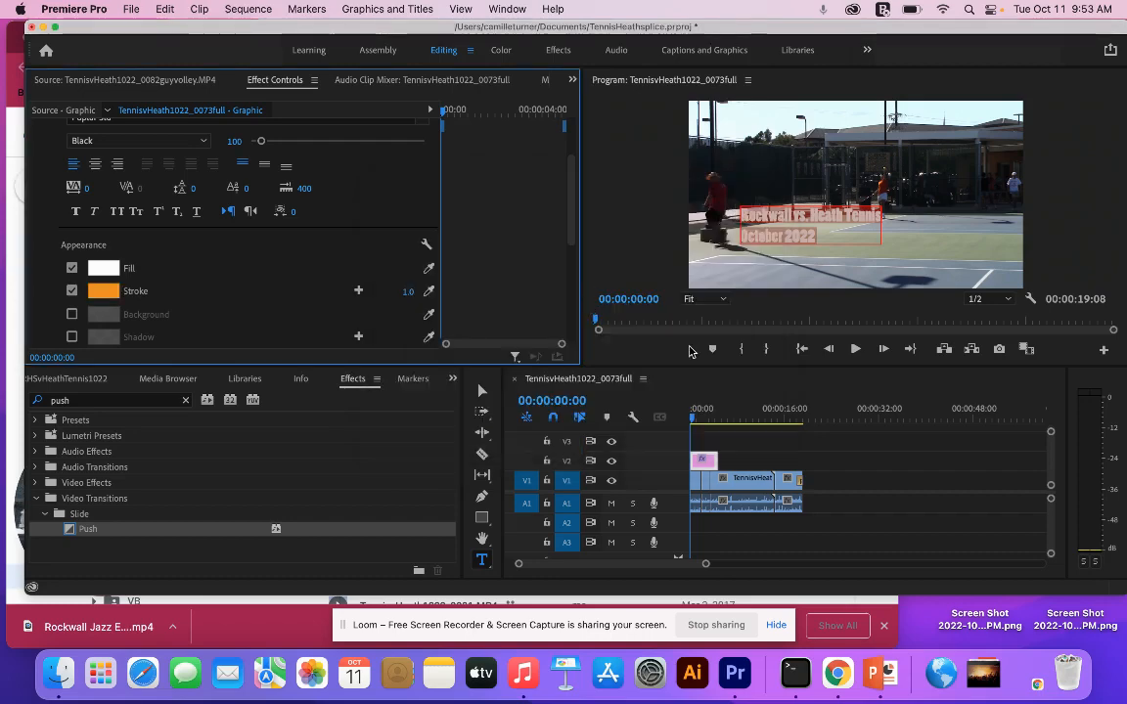
pyautogui.click(765, 431)
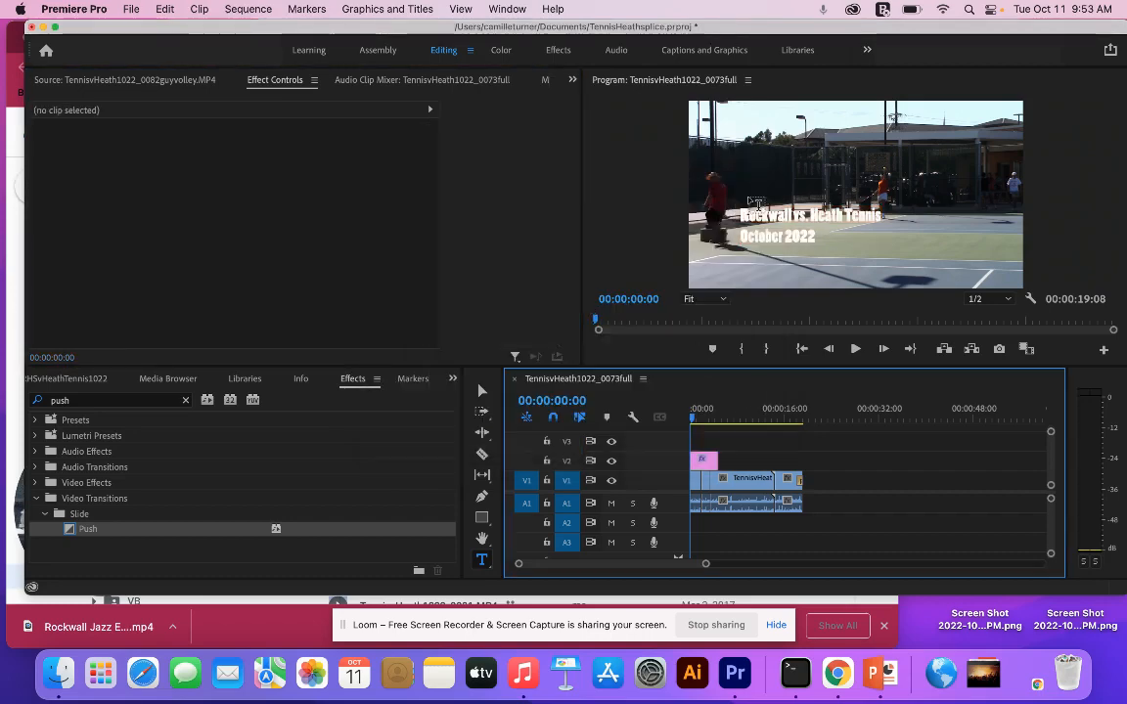
# - Try a stroke width of 37 on the title's "October 2022" line
pyautogui.click(768, 223)
pyautogui.click(811, 233)
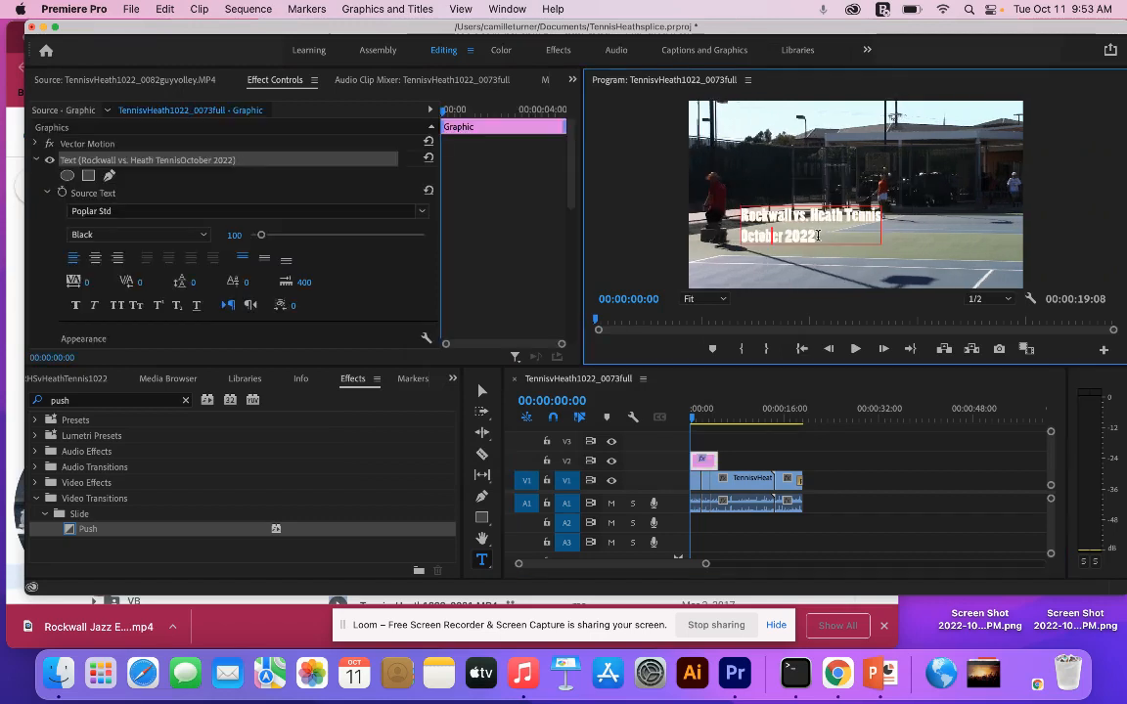
pyautogui.scroll(-5, 256, 237)
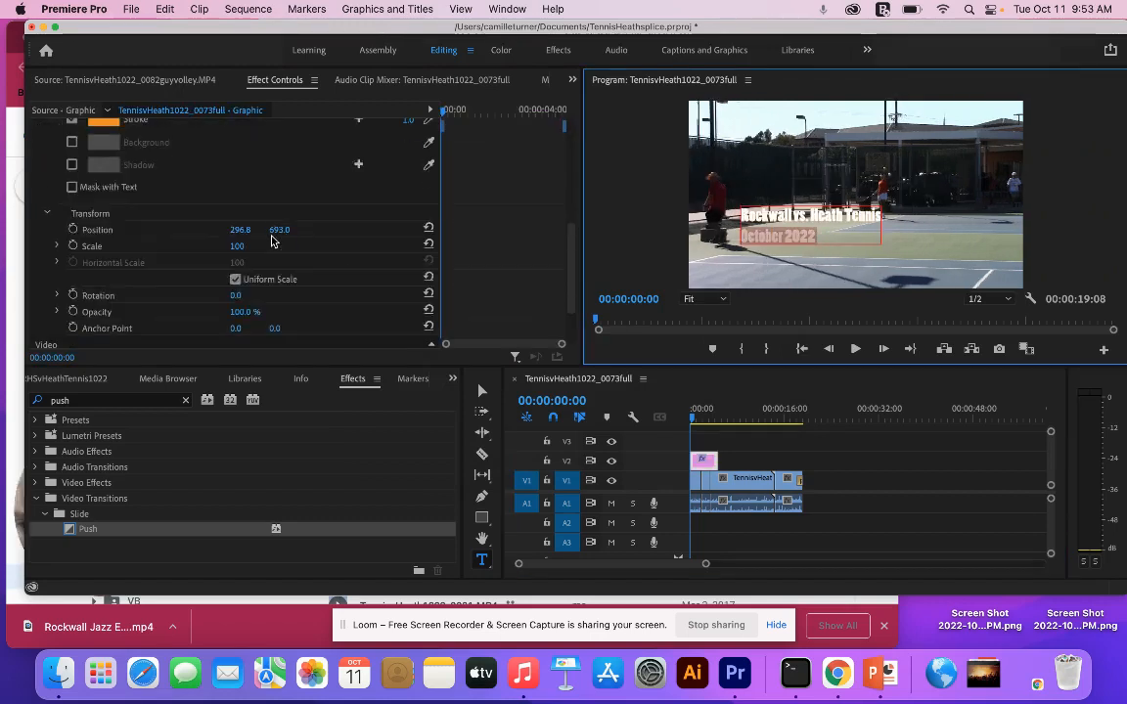
pyautogui.scroll(2, 268, 239)
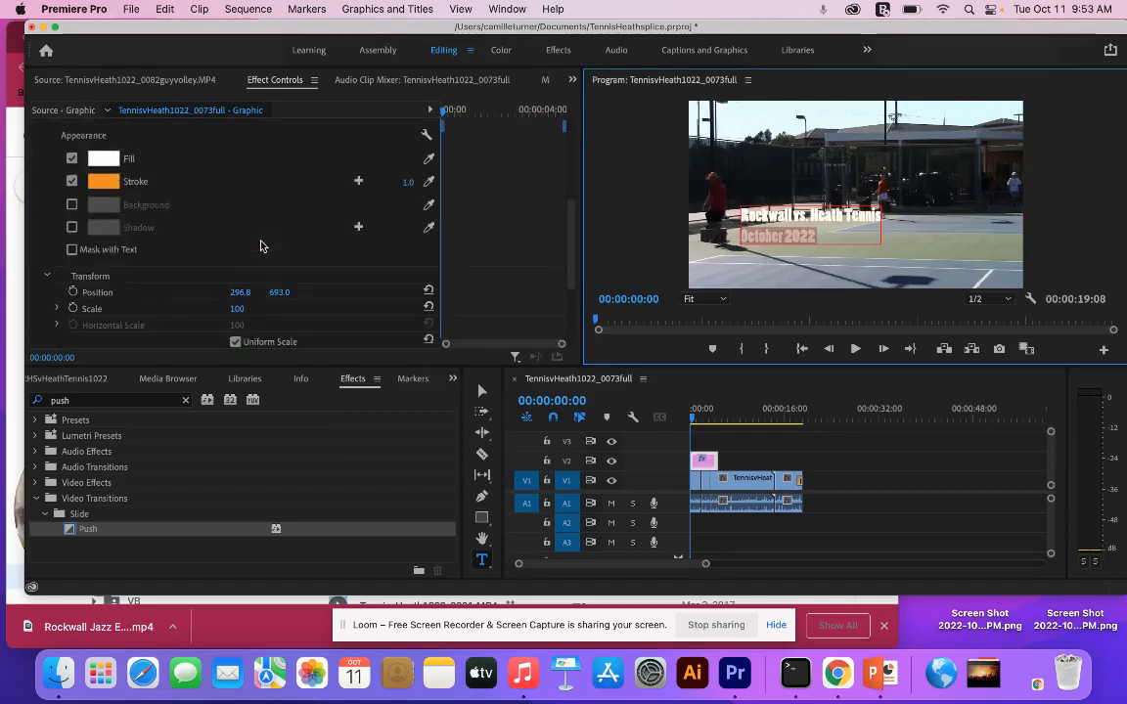
pyautogui.click(405, 184)
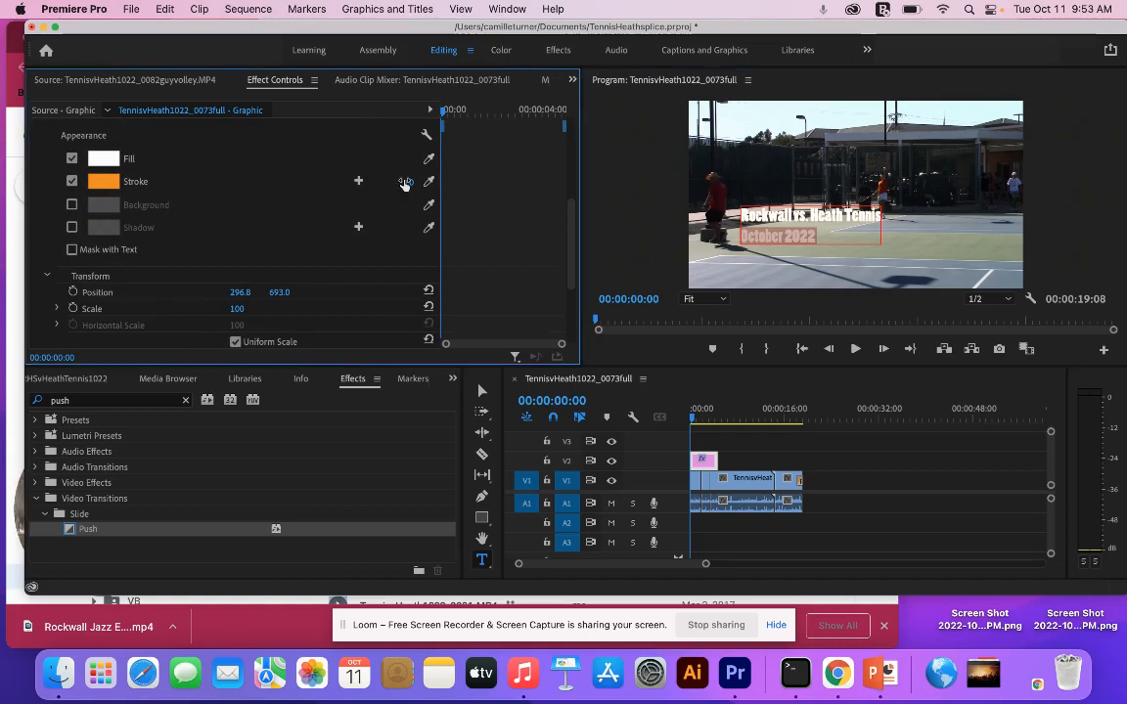
pyautogui.moveTo(405, 184); pyautogui.dragTo(410, 184)
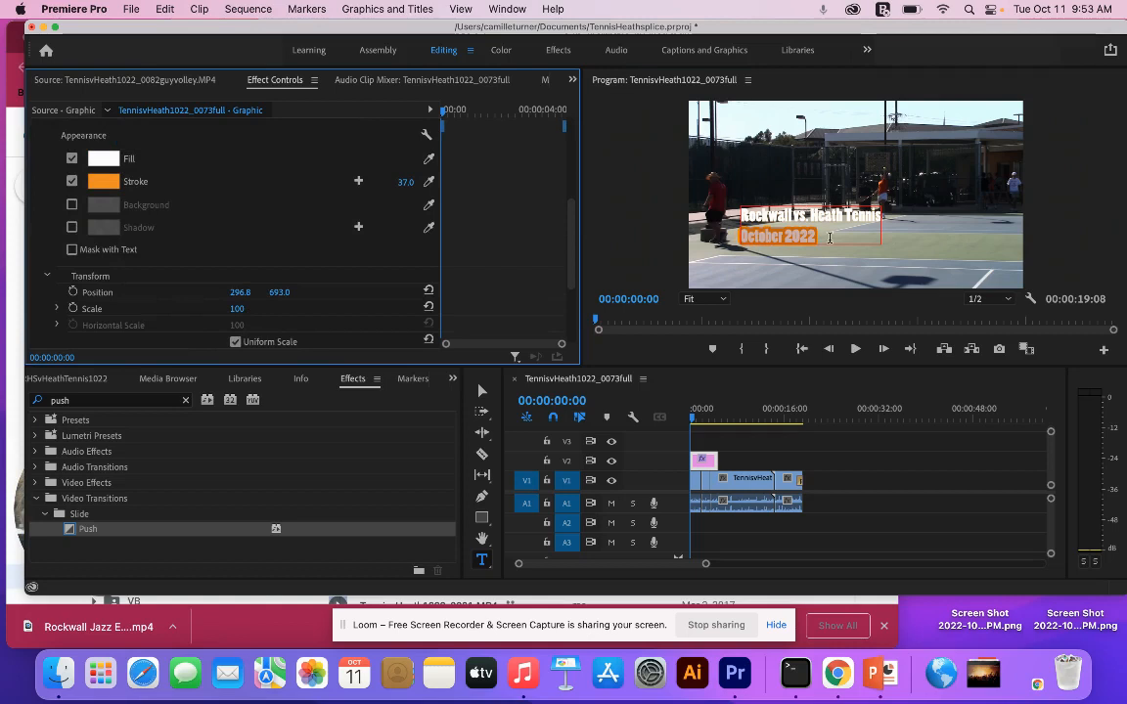
pyautogui.click(862, 221)
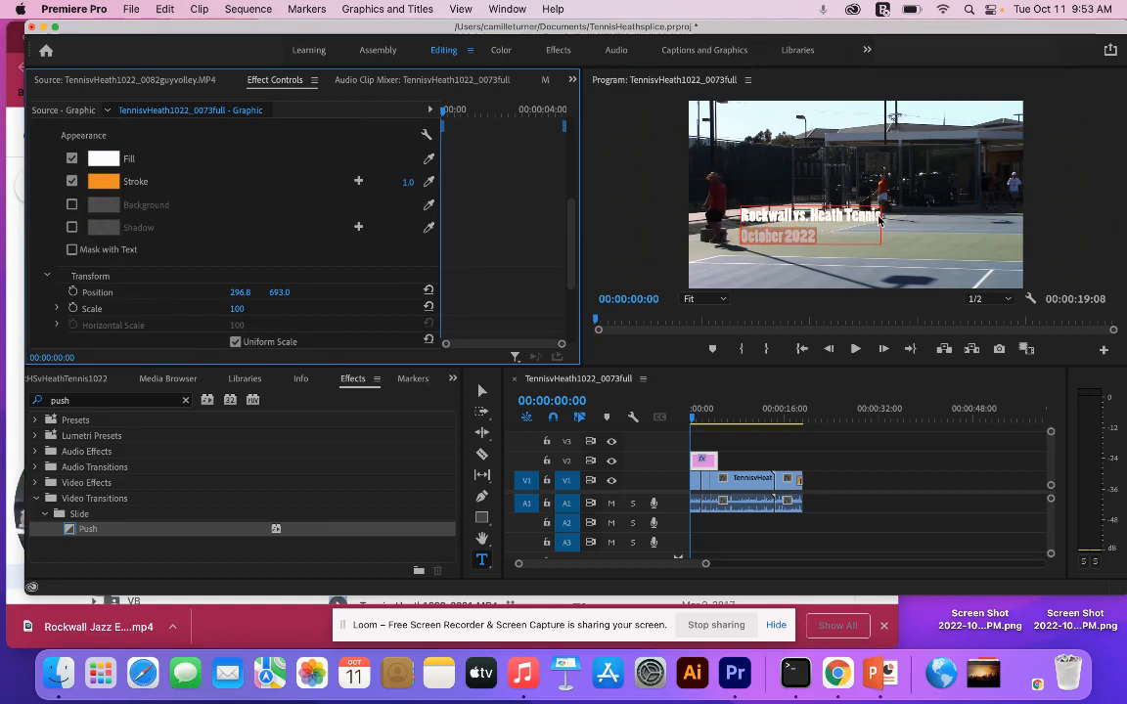
# - Widen the orange stroke around the title's "Rockwall vs. Heath Tennis" line
pyautogui.moveTo(879, 216)
pyautogui.mouseDown()
pyautogui.moveTo(739, 217)
pyautogui.moveTo(657, 196)
pyautogui.mouseUp()
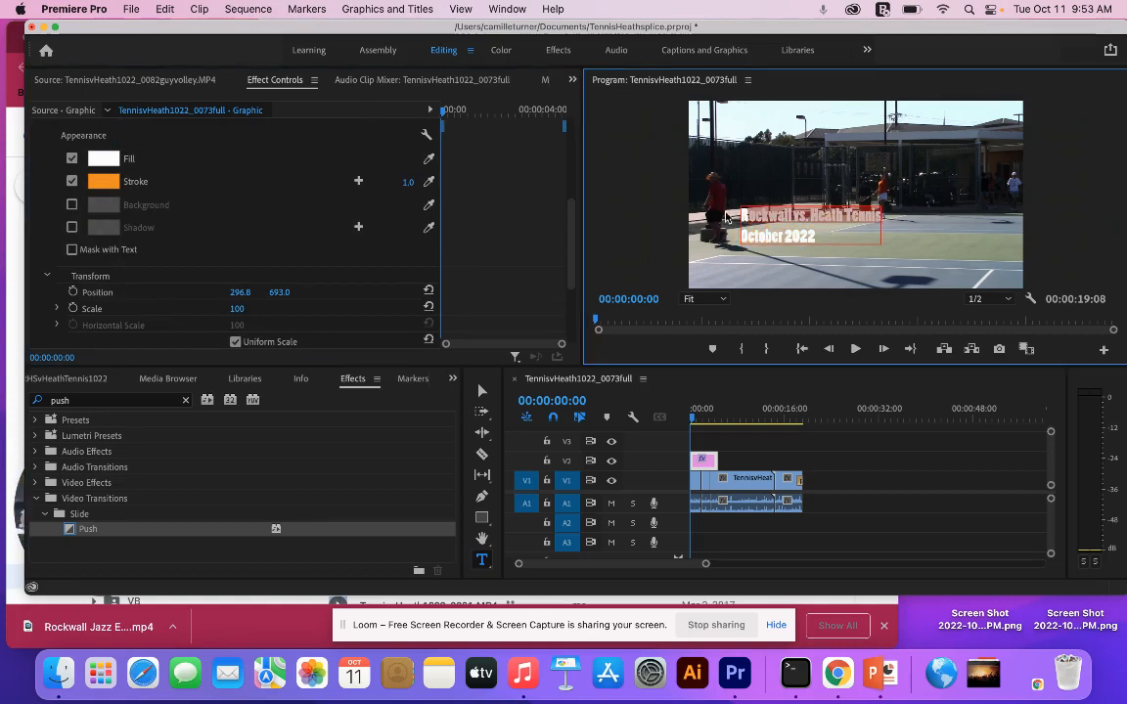
pyautogui.moveTo(402, 185); pyautogui.dragTo(402, 186)
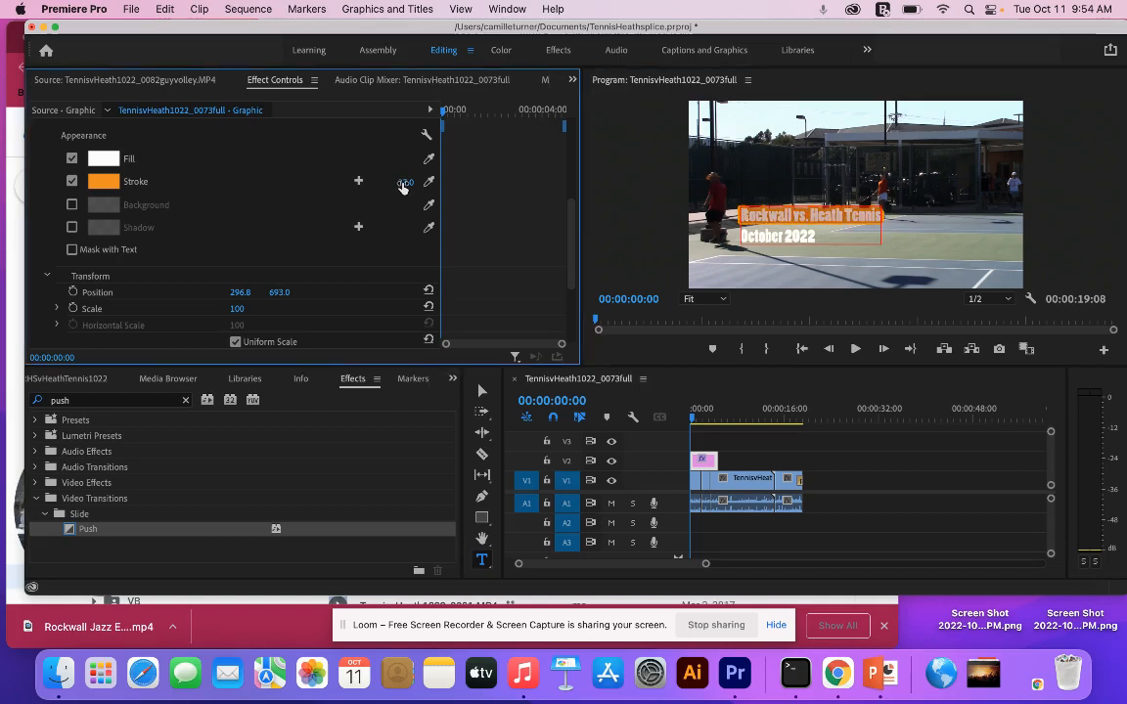
# - Enlarge the title's "Rockwall vs. Heath Tennis" line to font size 159
pyautogui.scroll(5, 230, 235)
pyautogui.scroll(-1, 235, 242)
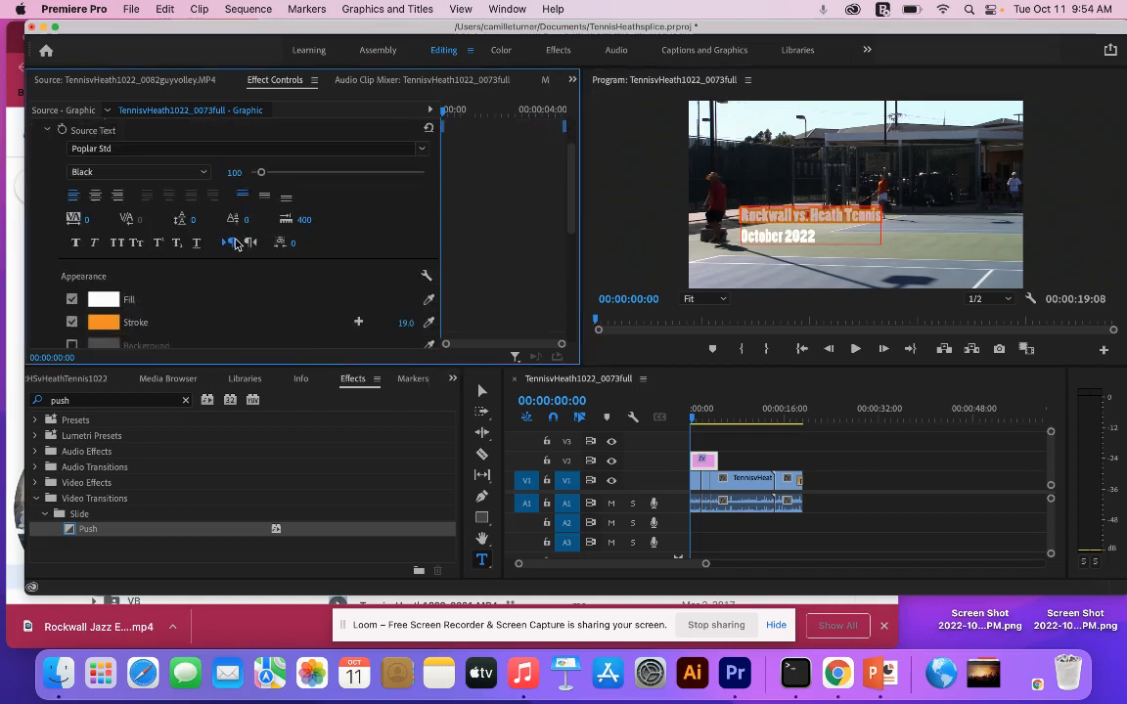
pyautogui.scroll(2, 235, 244)
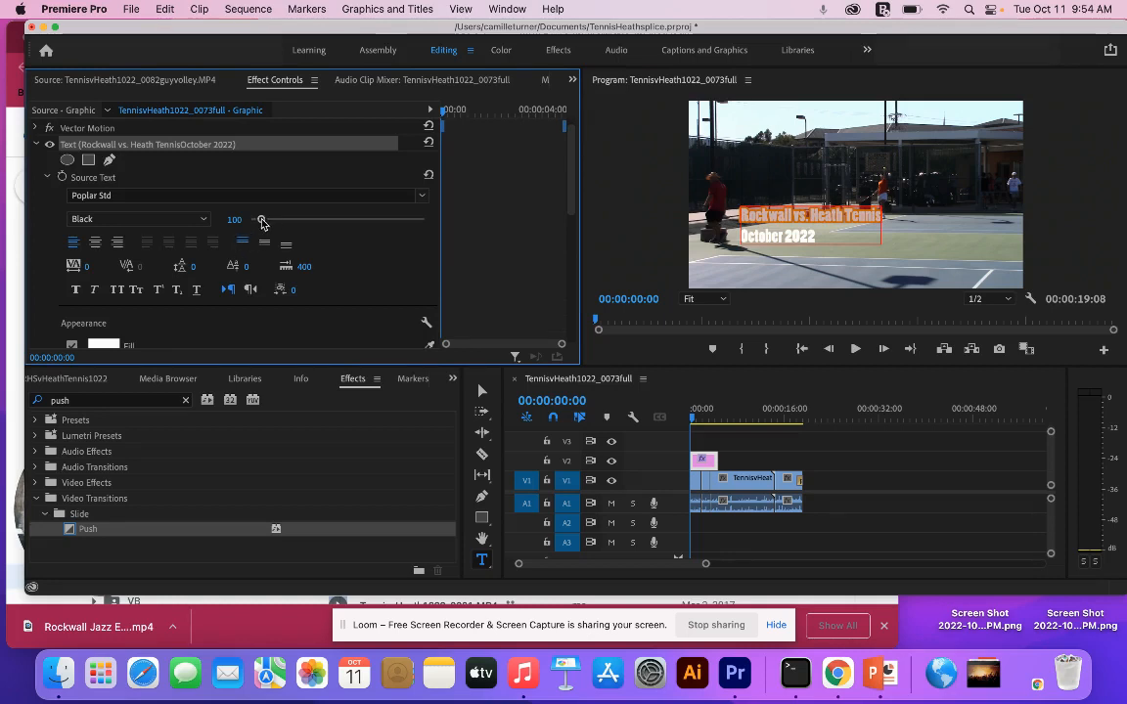
pyautogui.moveTo(235, 219); pyautogui.dragTo(269, 224)
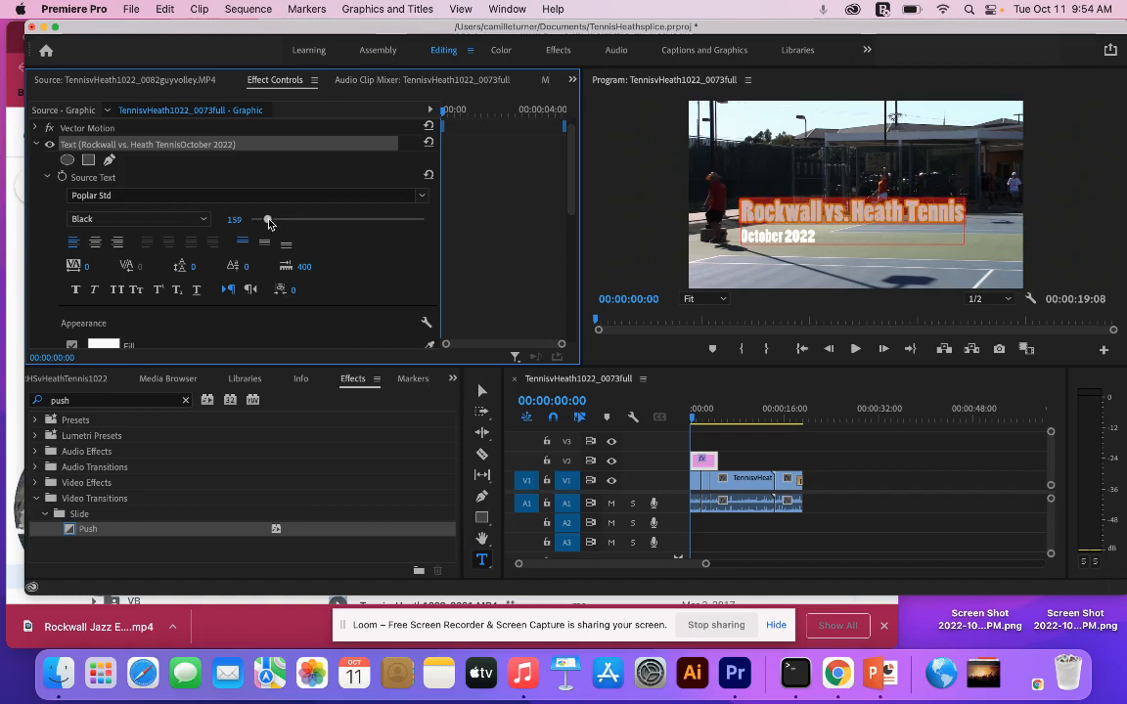
# - Apply Push transitions to the start and end of the title clip and preview the result
pyautogui.click(178, 480)
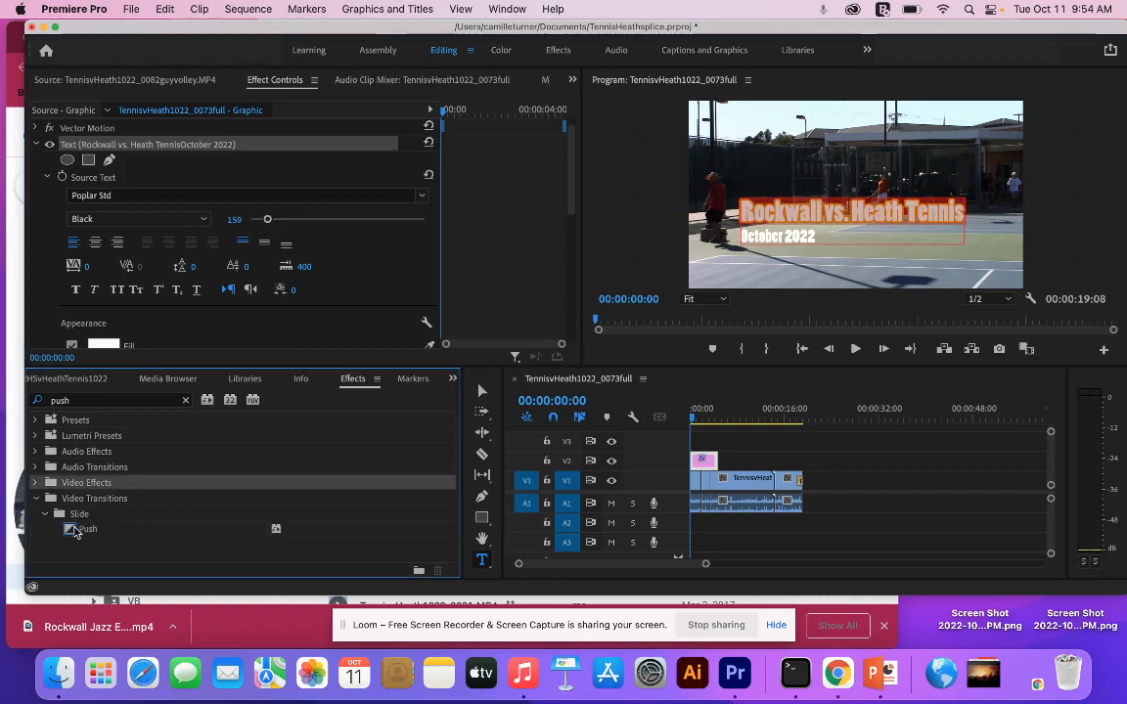
pyautogui.moveTo(75, 531); pyautogui.dragTo(696, 459)
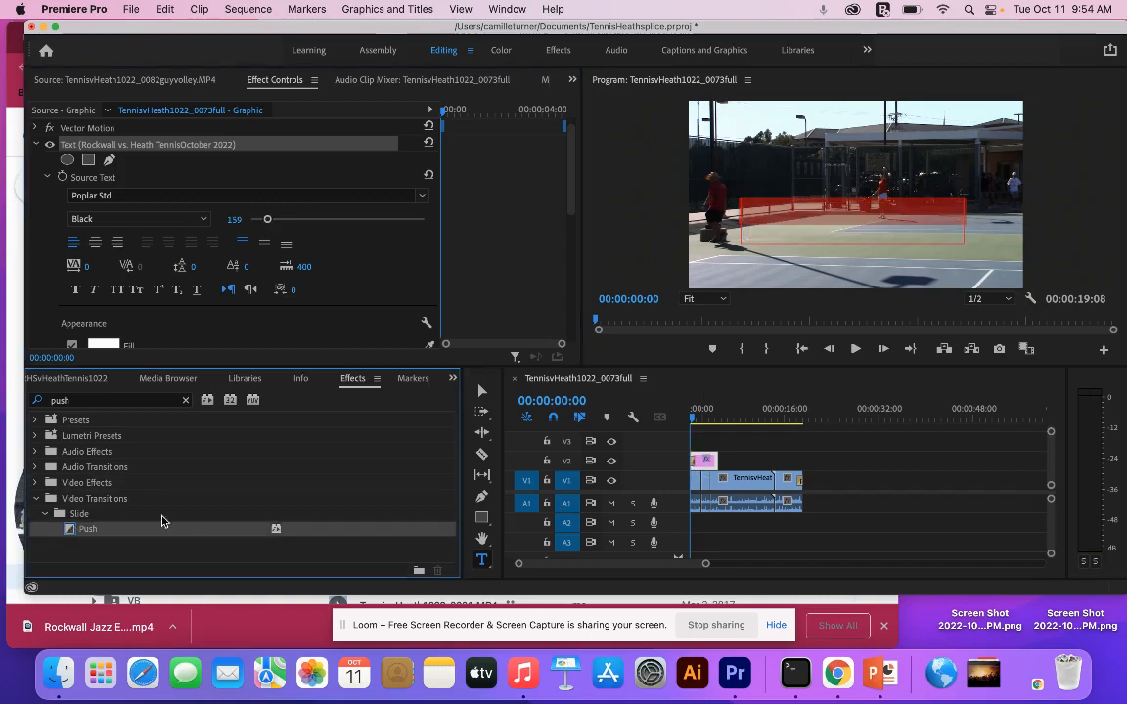
pyautogui.moveTo(75, 533); pyautogui.dragTo(714, 464)
pyautogui.moveTo(705, 563); pyautogui.dragTo(660, 561)
pyautogui.press('space')
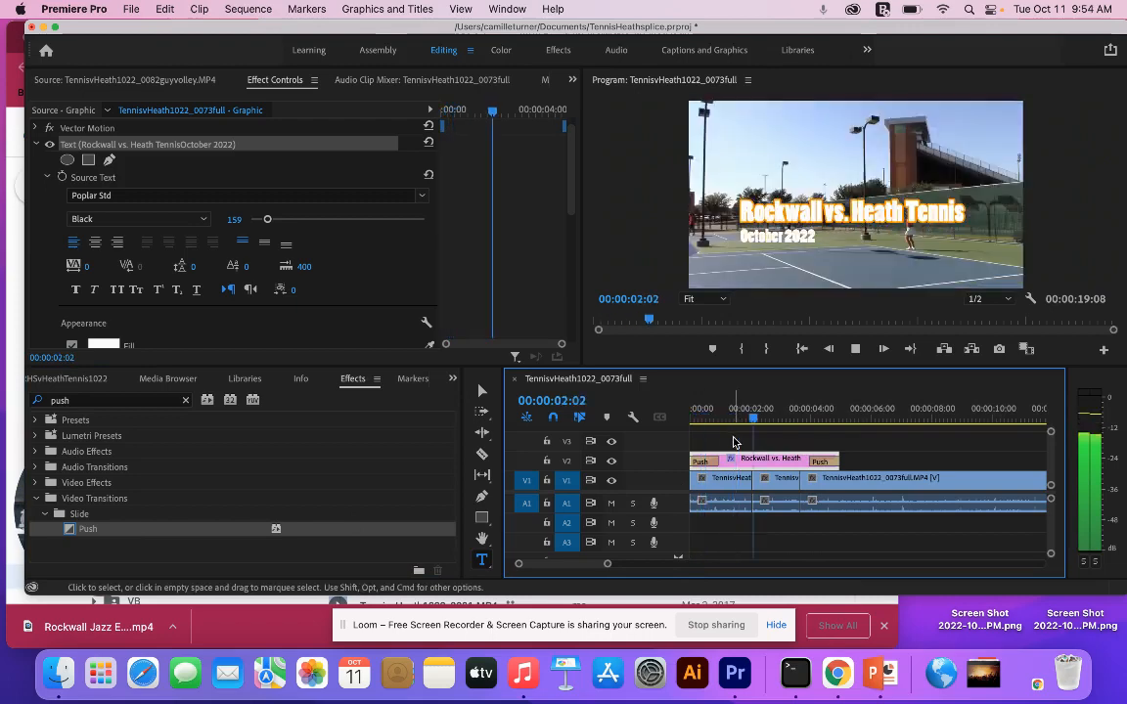
pyautogui.press('space')
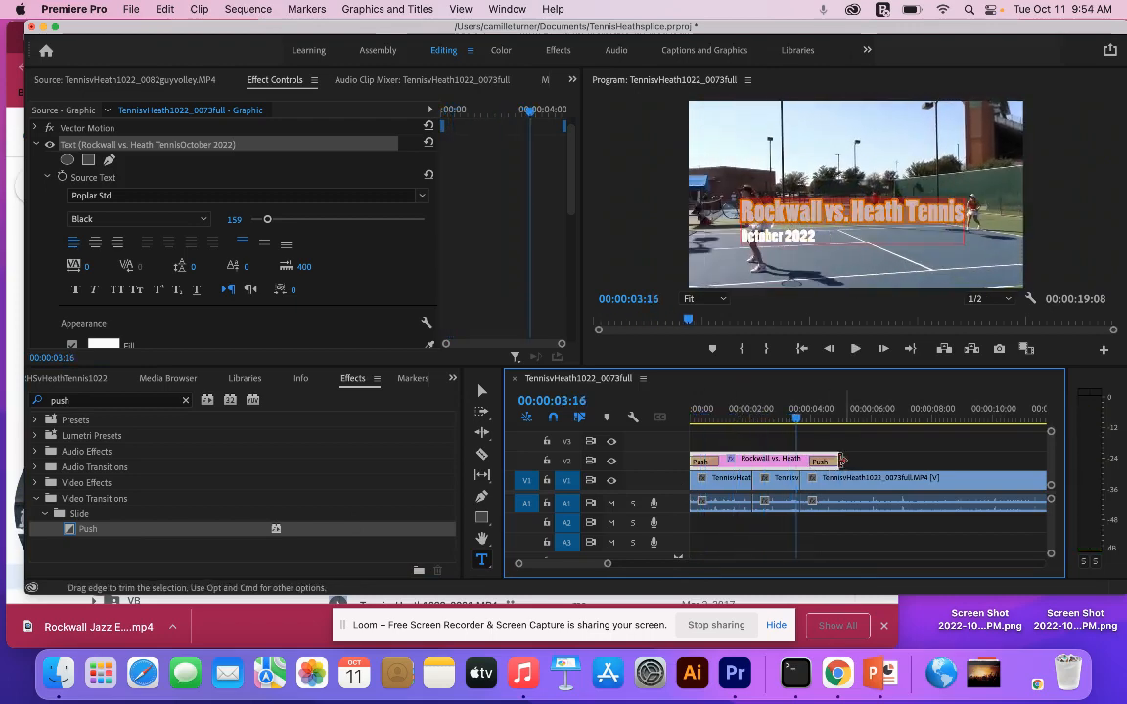
# - Move the title text into the upper-left corner of the video frame
pyautogui.click(481, 391)
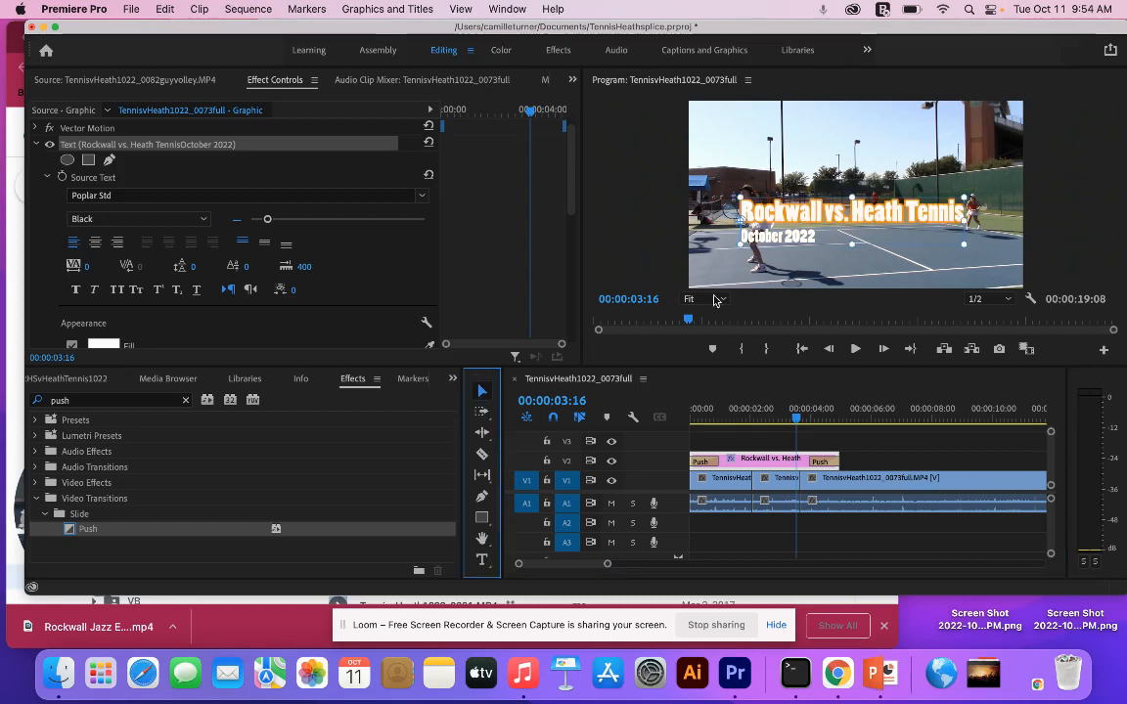
pyautogui.click(816, 244)
pyautogui.moveTo(817, 245); pyautogui.dragTo(851, 273)
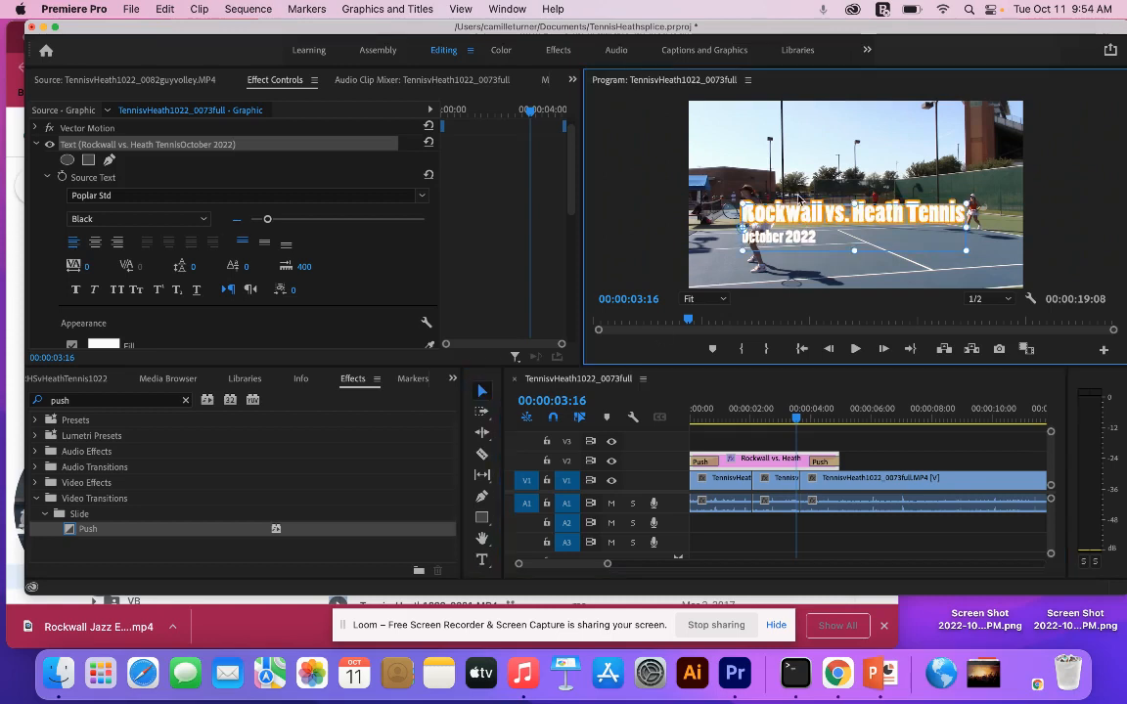
pyautogui.moveTo(754, 146)
pyautogui.mouseDown()
pyautogui.moveTo(761, 168)
pyautogui.moveTo(752, 158)
pyautogui.mouseUp()
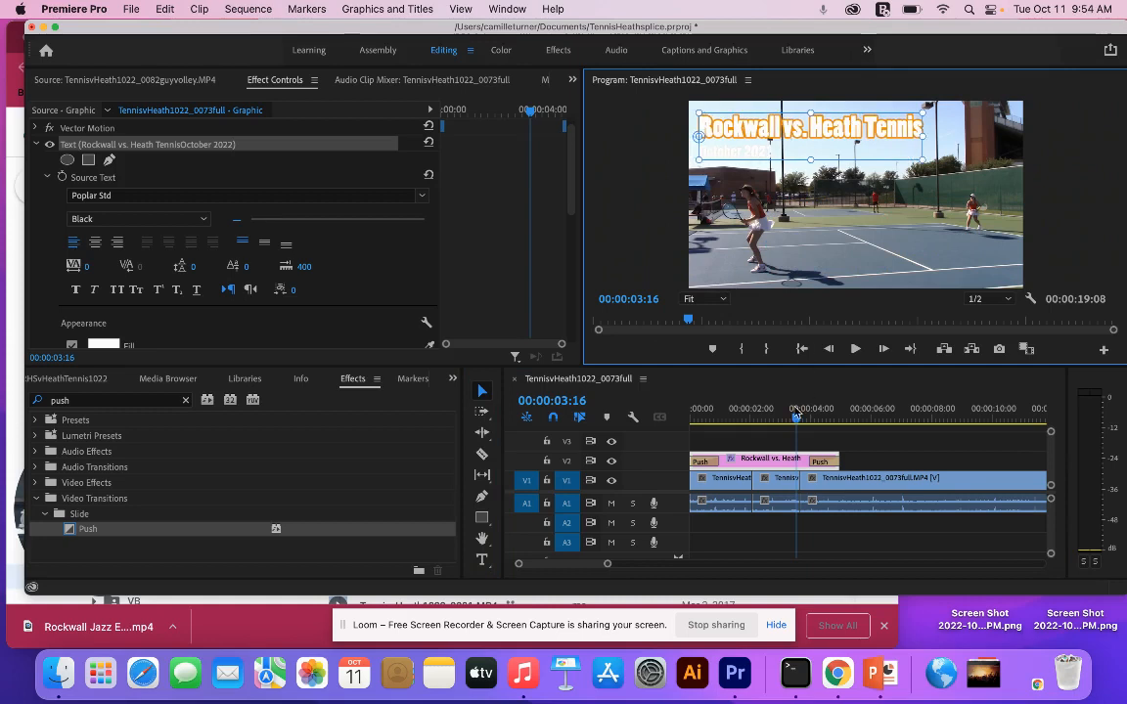
# - Shift all clips about 1.6 seconds forward, return only the title clip to the sequence start, and preview the opening
pyautogui.moveTo(797, 420); pyautogui.dragTo(691, 418)
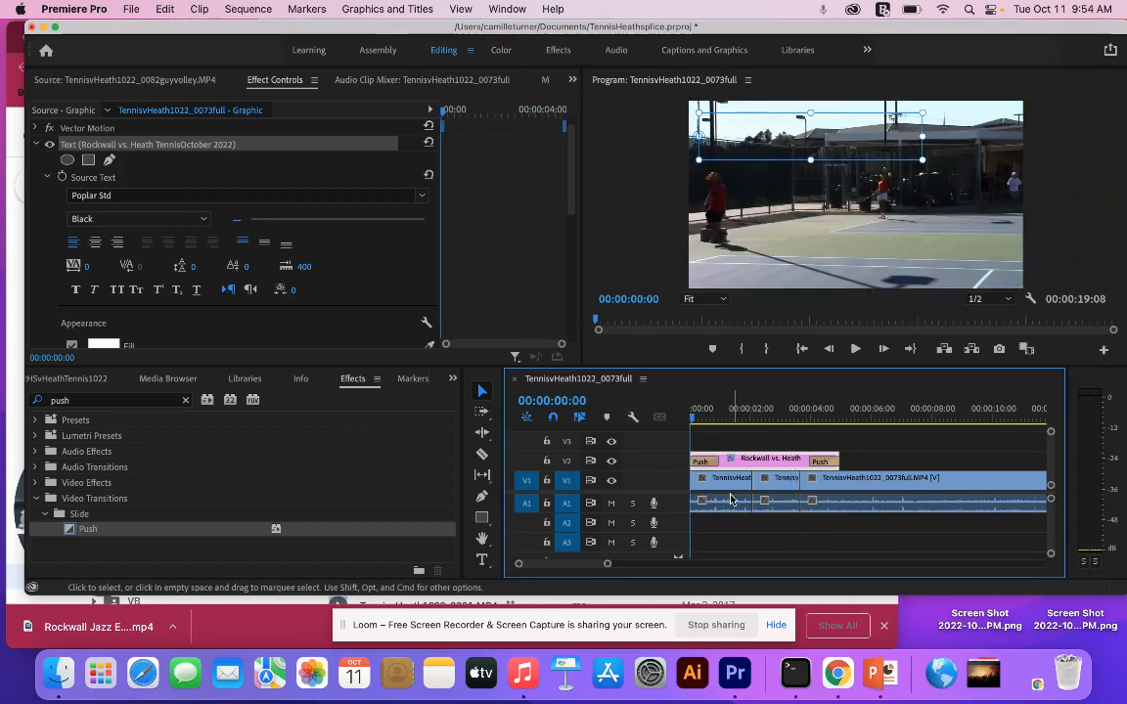
pyautogui.click(491, 411)
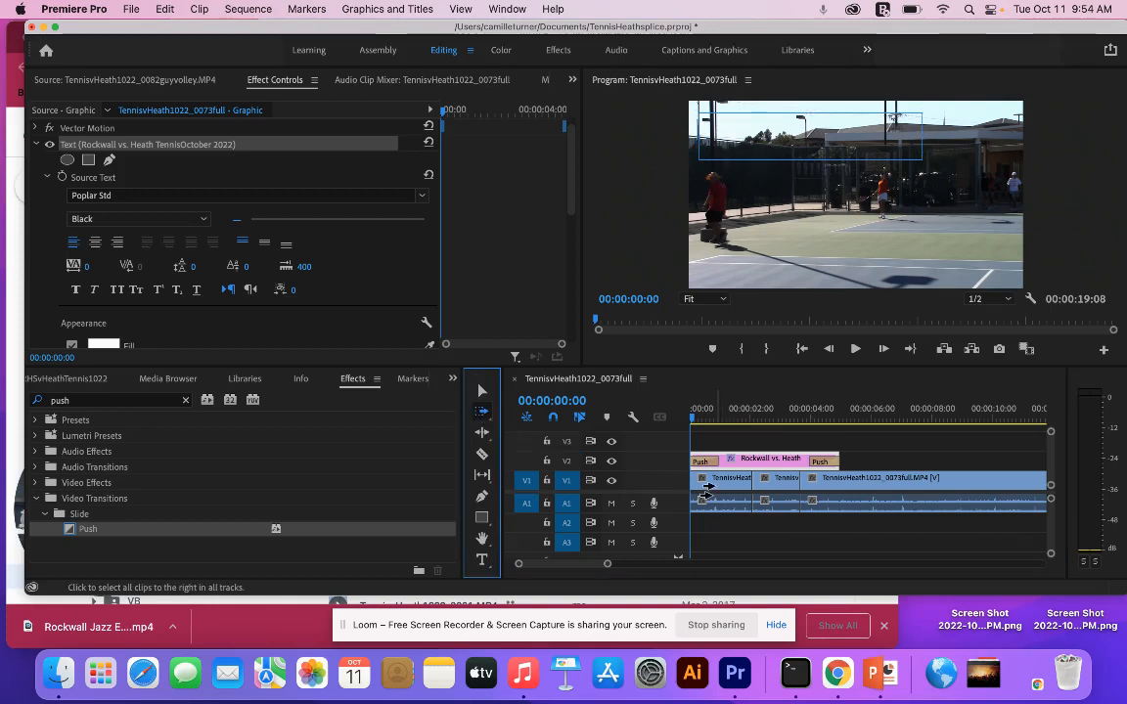
pyautogui.moveTo(714, 499); pyautogui.dragTo(771, 503)
pyautogui.click(482, 391)
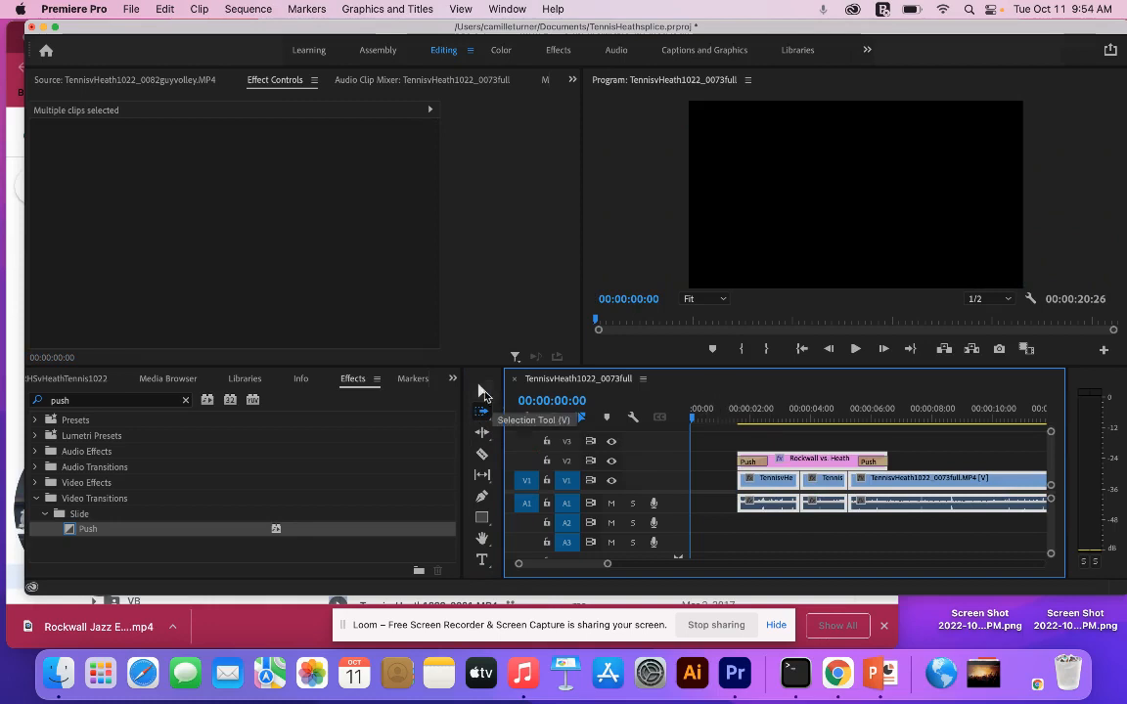
pyautogui.moveTo(778, 458); pyautogui.dragTo(730, 447)
pyautogui.press('space')
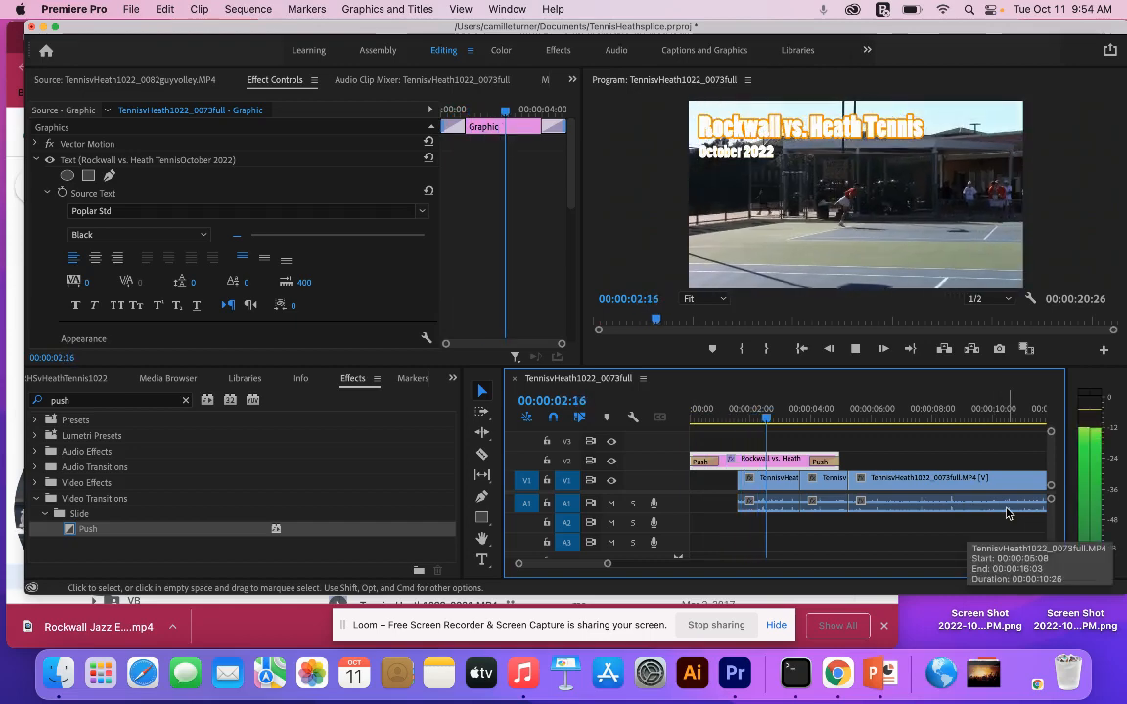
pyautogui.press('space')
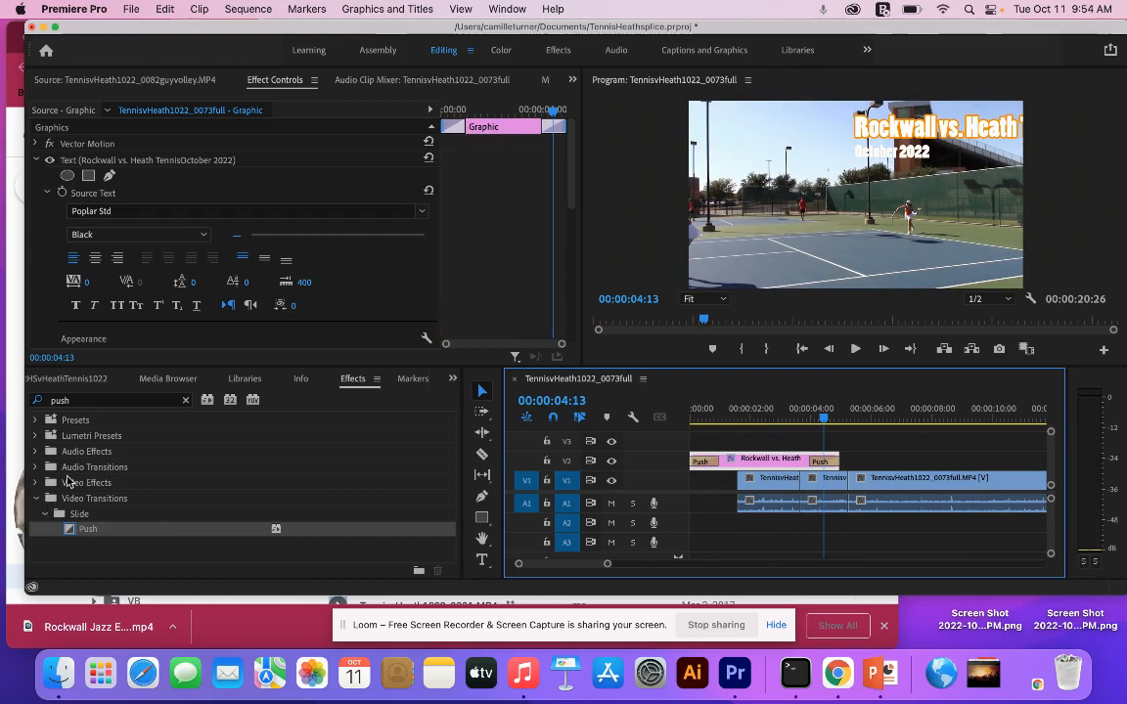
# - Try an Additive Dissolve transition at the cut between the first two video clips
pyautogui.click(185, 400)
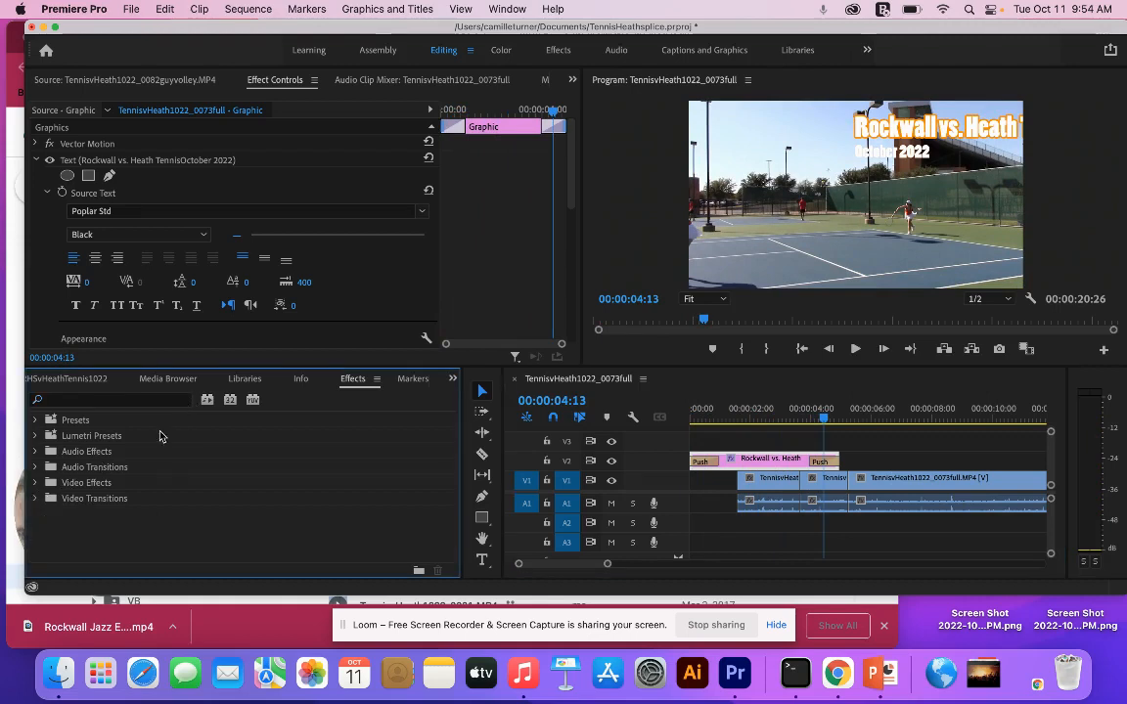
pyautogui.click(37, 497)
pyautogui.scroll(-2, 44, 502)
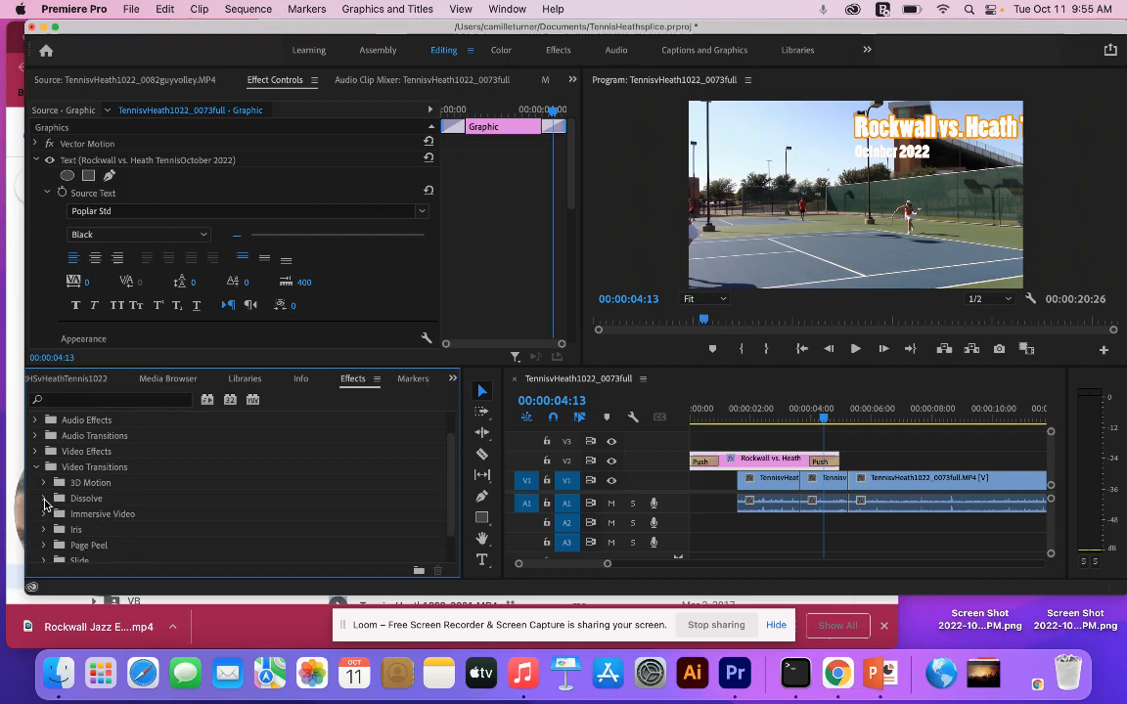
pyautogui.click(43, 498)
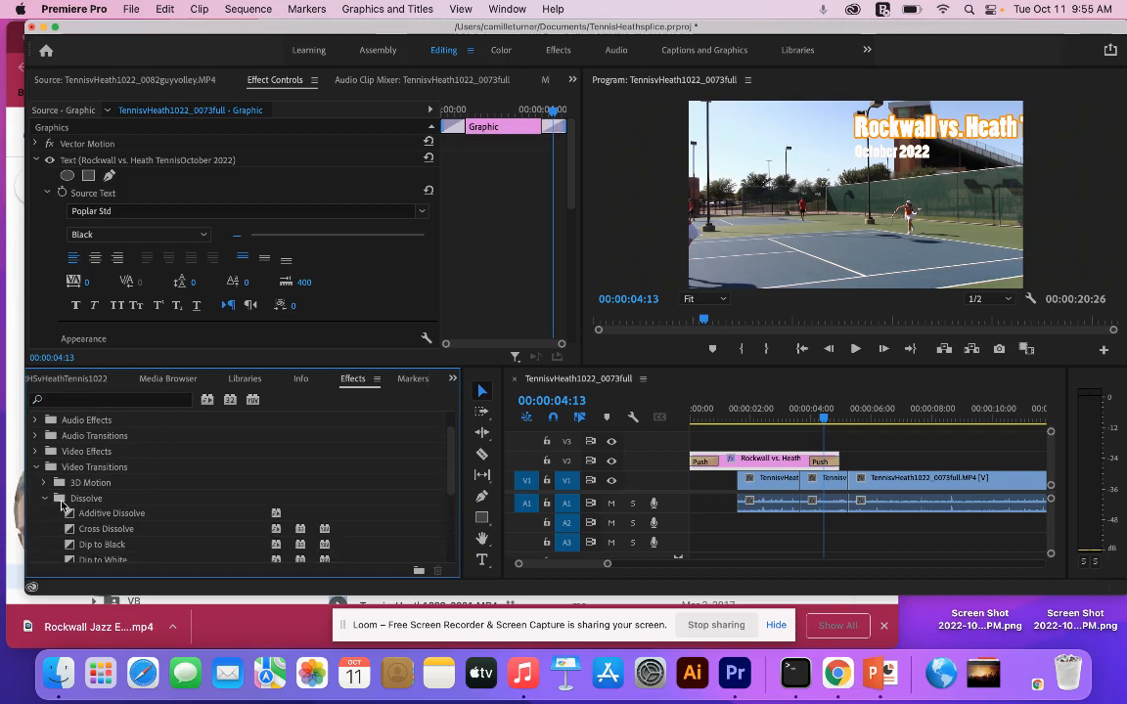
pyautogui.scroll(-3, 44, 499)
pyautogui.moveTo(97, 482); pyautogui.dragTo(189, 497)
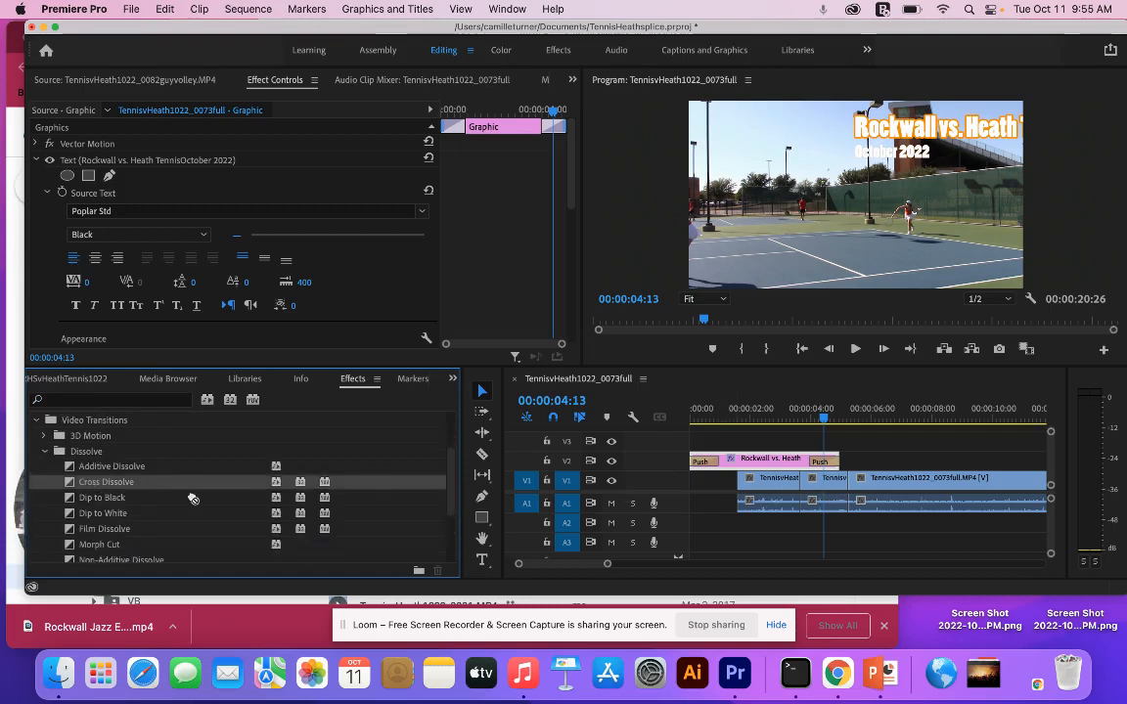
pyautogui.click(112, 467)
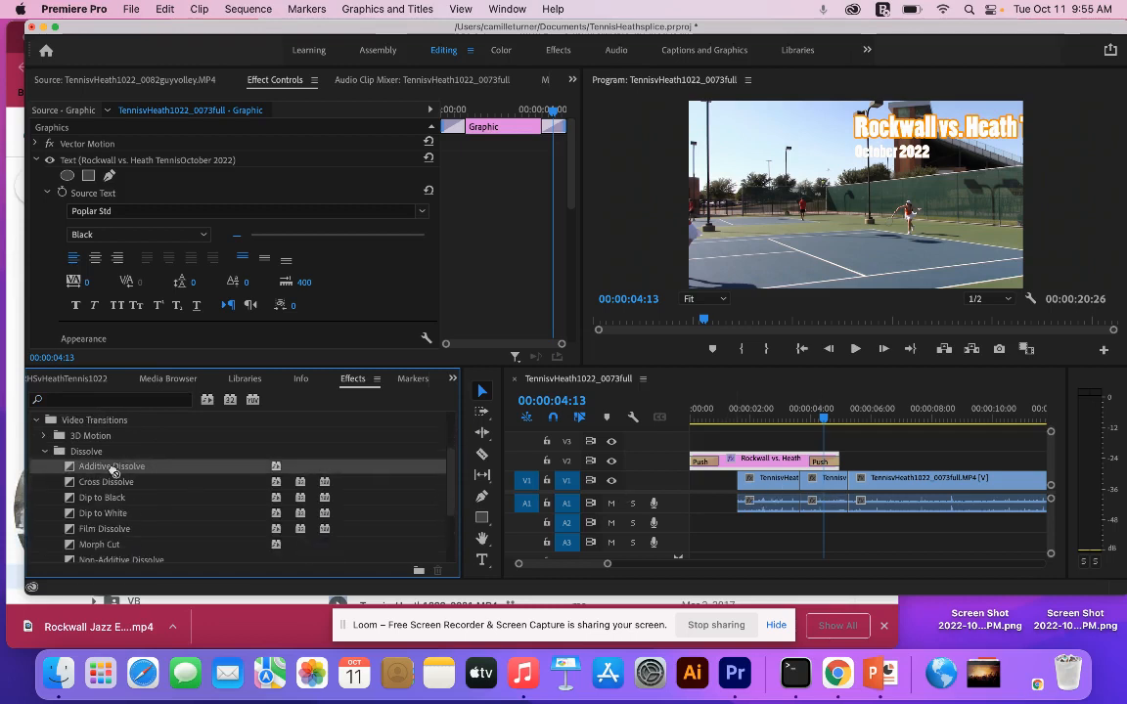
pyautogui.moveTo(112, 468); pyautogui.dragTo(797, 484)
# - Preview the Additive Dissolve and delete it from the cut
pyautogui.click(775, 418)
pyautogui.press('space')
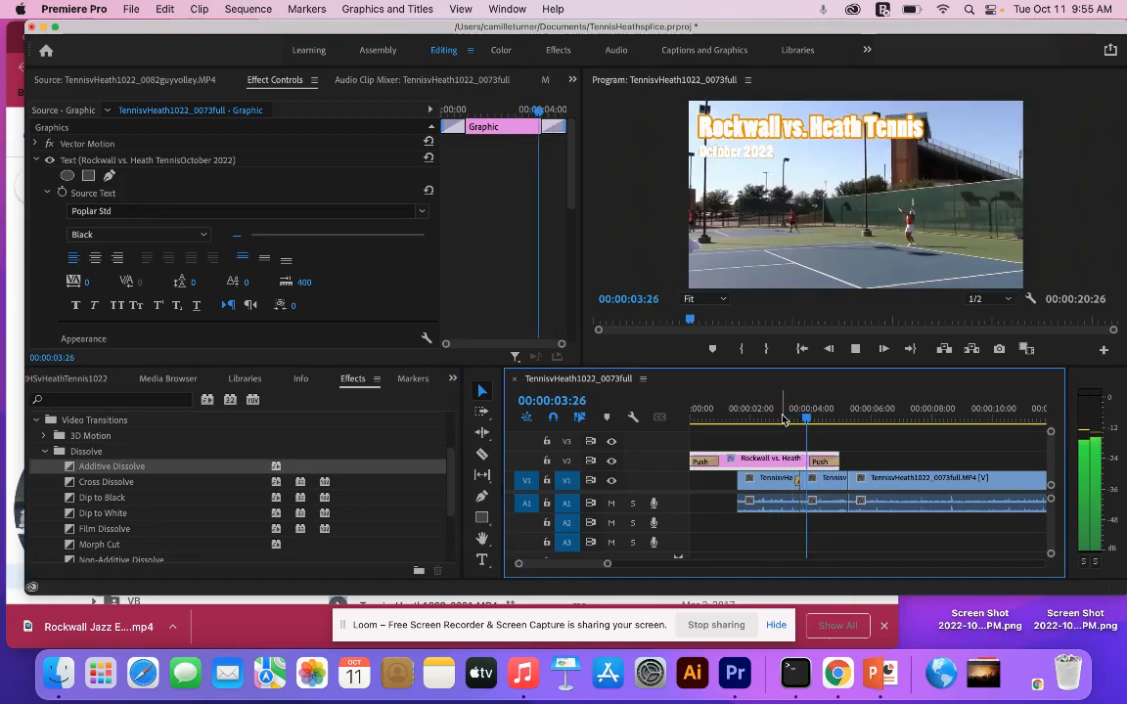
pyautogui.press('space')
pyautogui.click(796, 489)
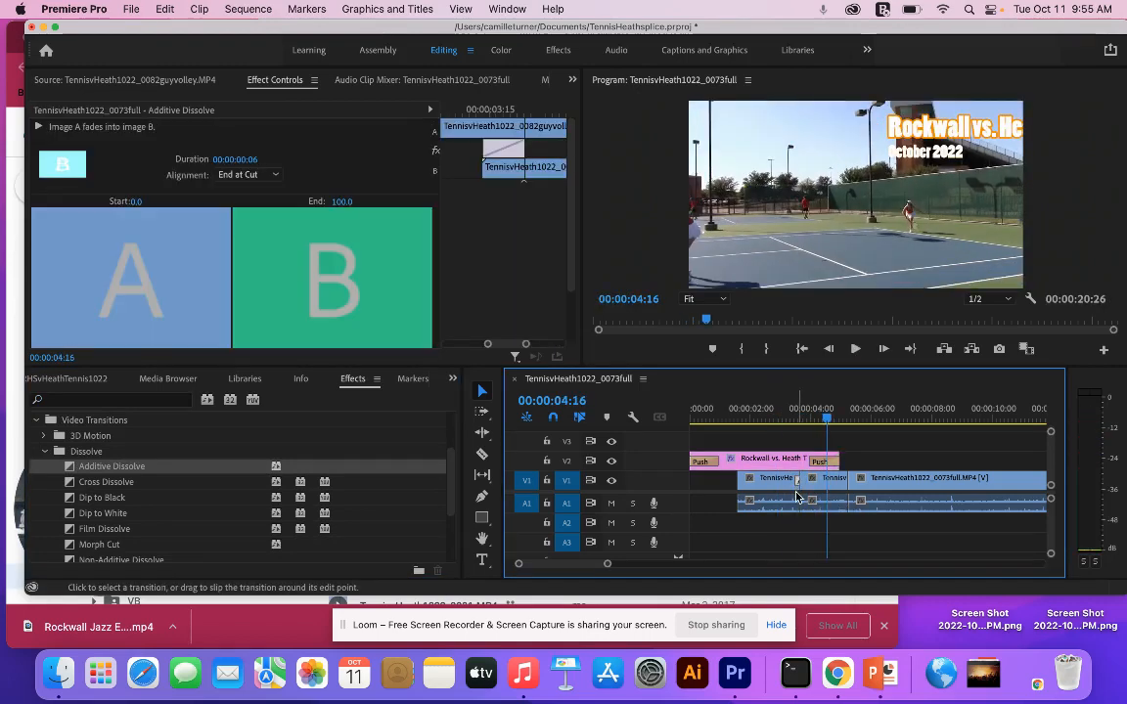
pyautogui.press('Delete')
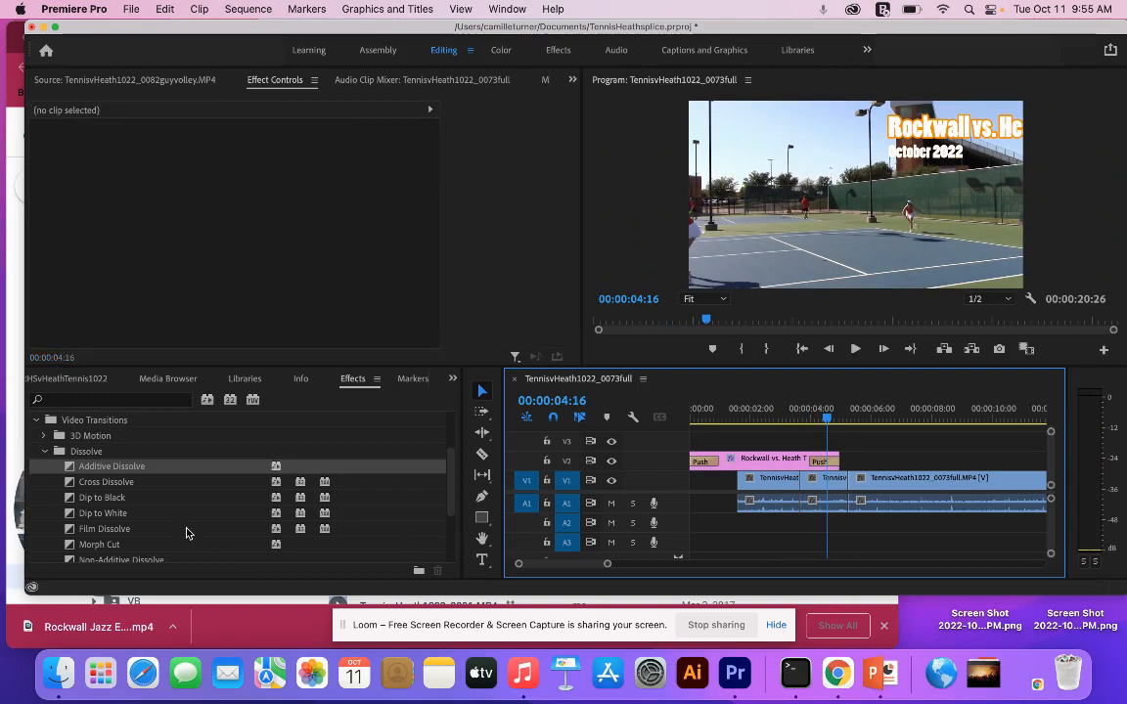
# - Apply the Cube Spin transition at the cut between the first two video clips and play it back
pyautogui.scroll(-4, 185, 532)
pyautogui.scroll(-2, 40, 523)
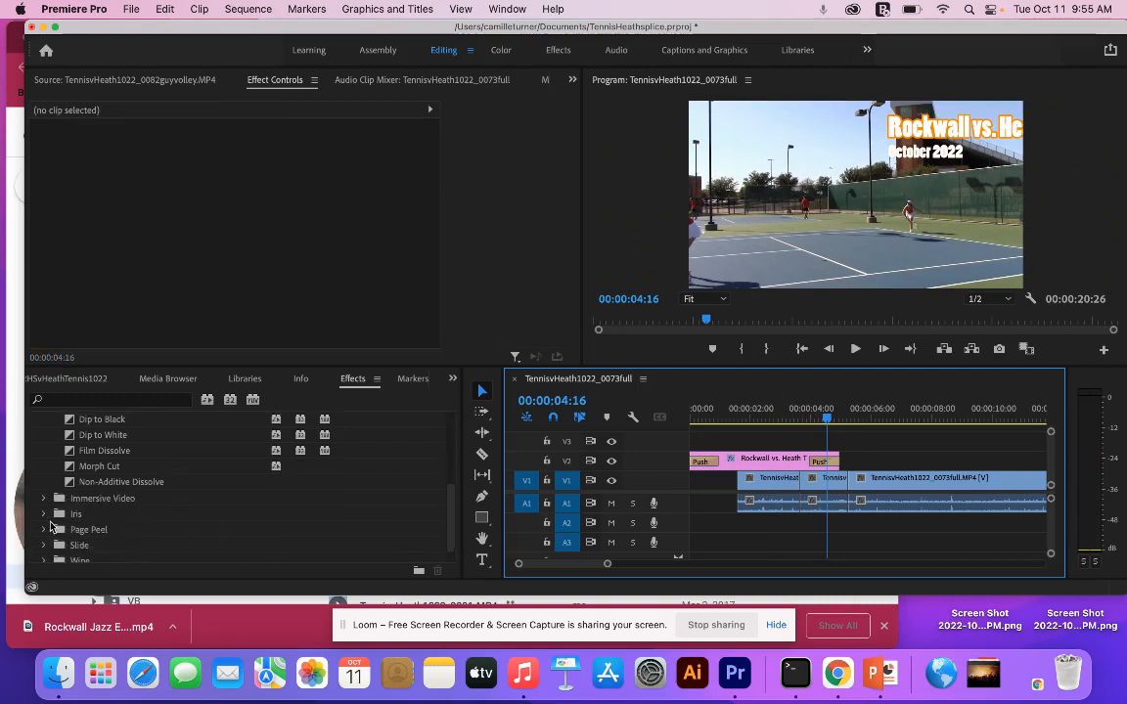
pyautogui.click(43, 494)
pyautogui.scroll(-3, 47, 504)
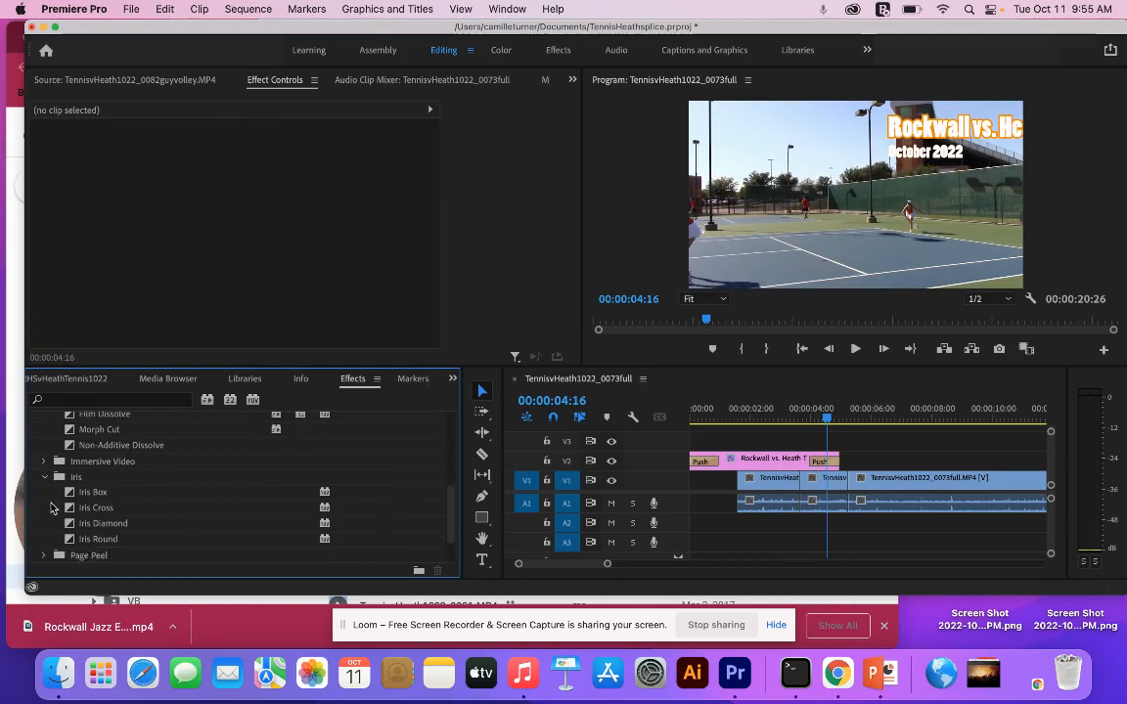
pyautogui.scroll(5, 73, 479)
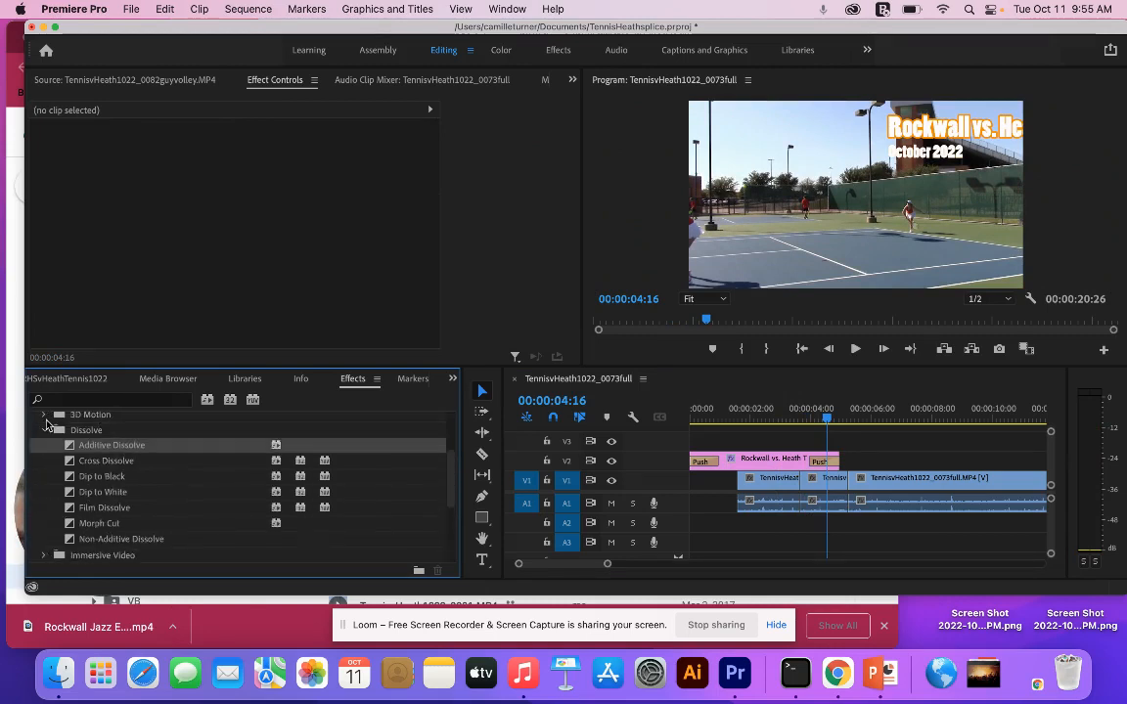
pyautogui.click(43, 416)
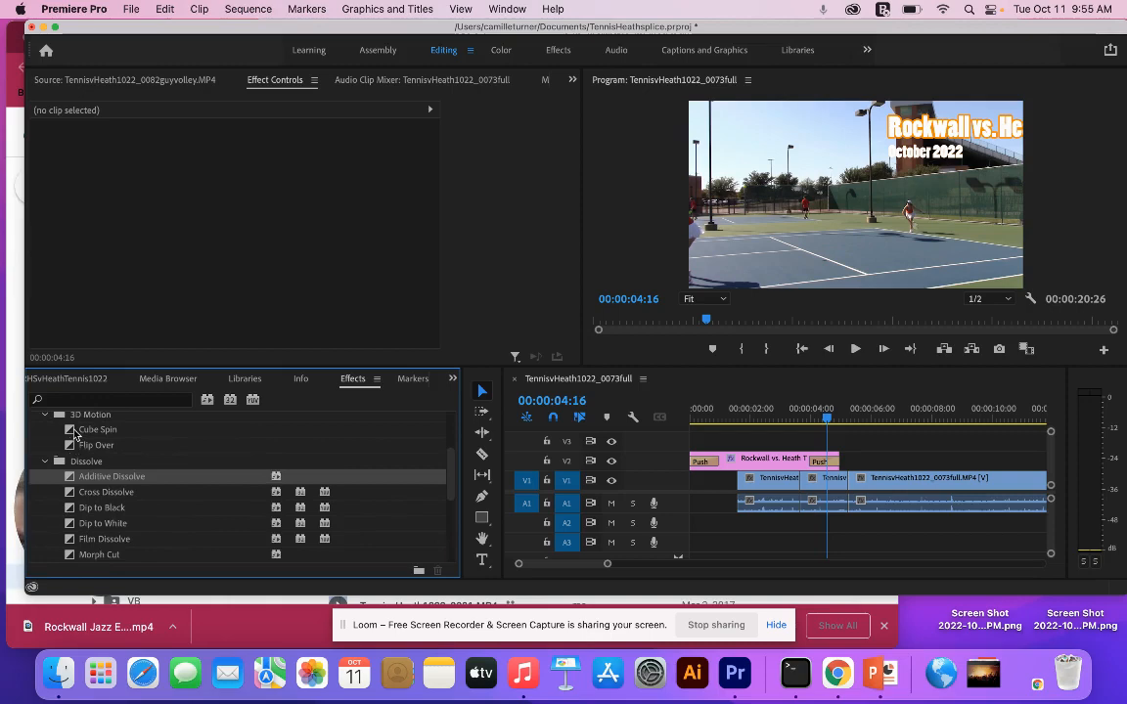
pyautogui.moveTo(75, 434); pyautogui.dragTo(809, 482)
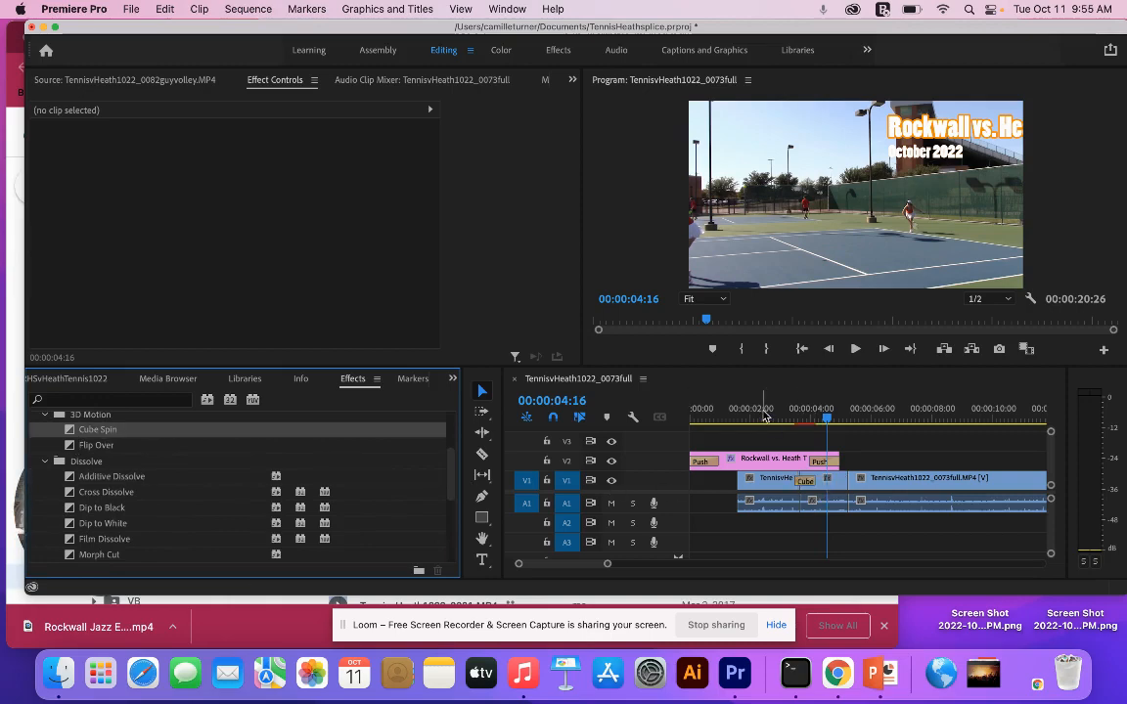
pyautogui.click(766, 415)
pyautogui.press('space')
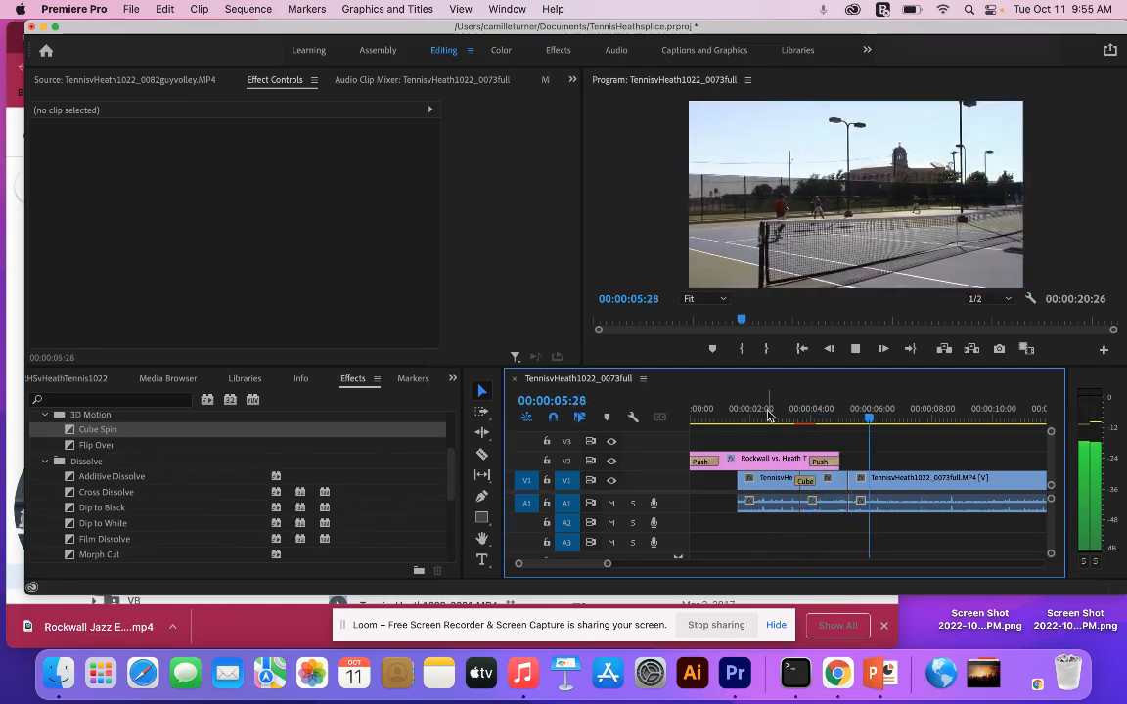
pyautogui.press('space')
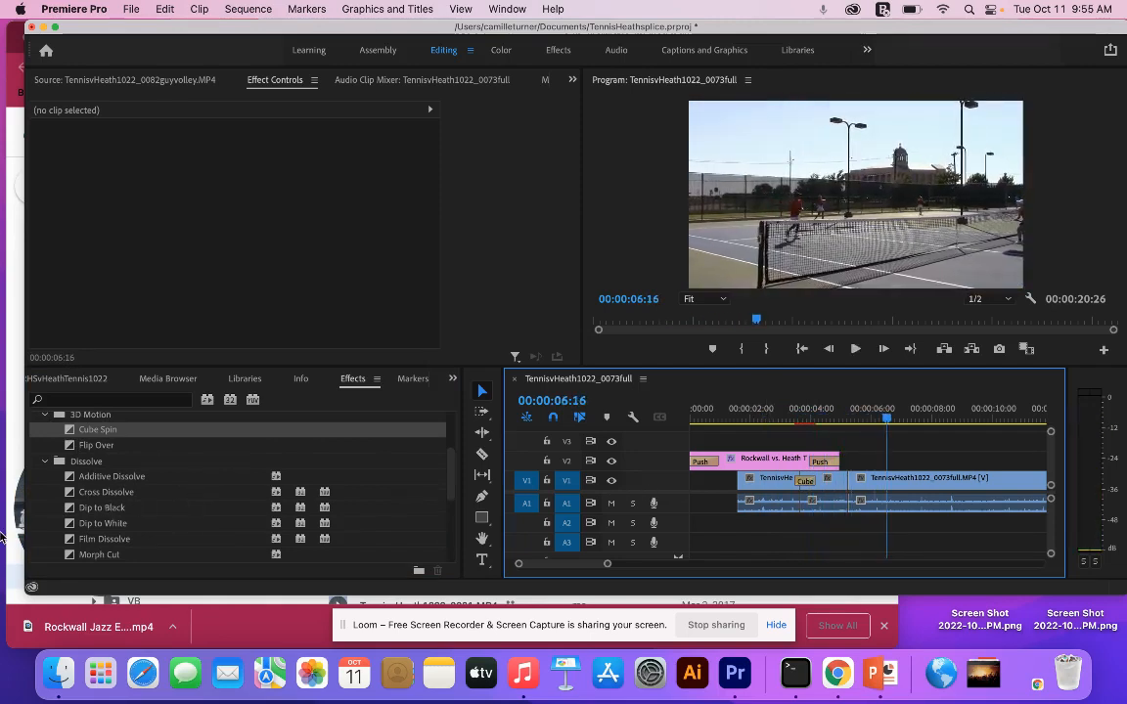
# - Save the project
pyautogui.click(90, 431)
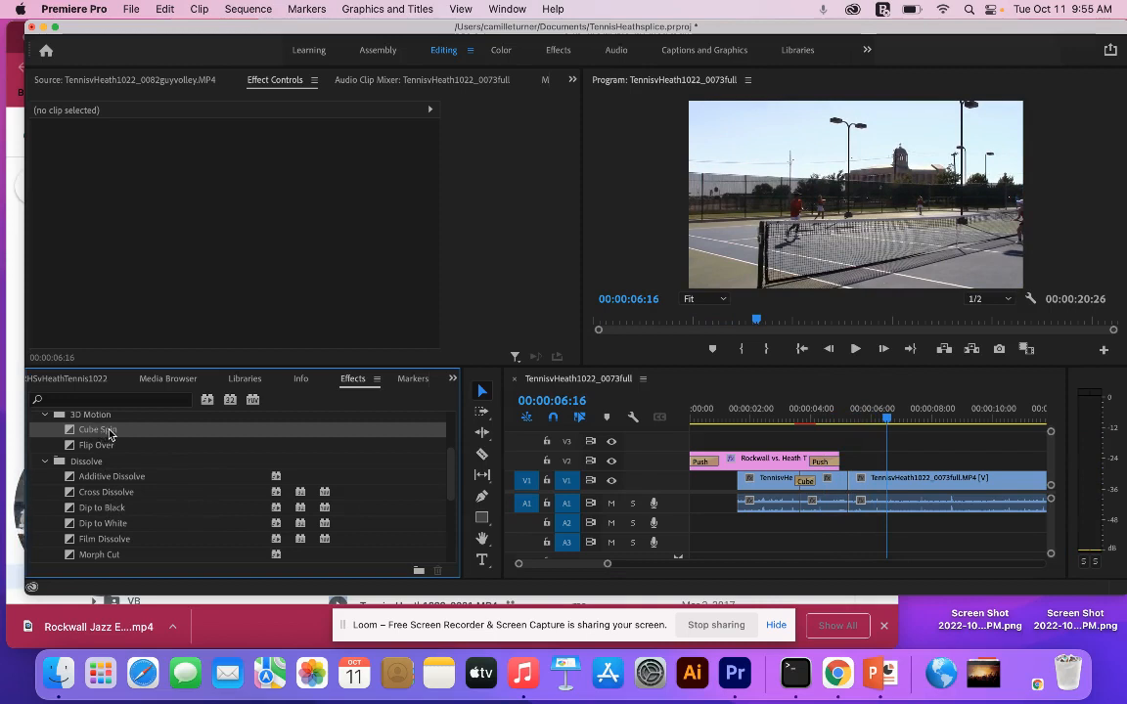
pyautogui.click(517, 219)
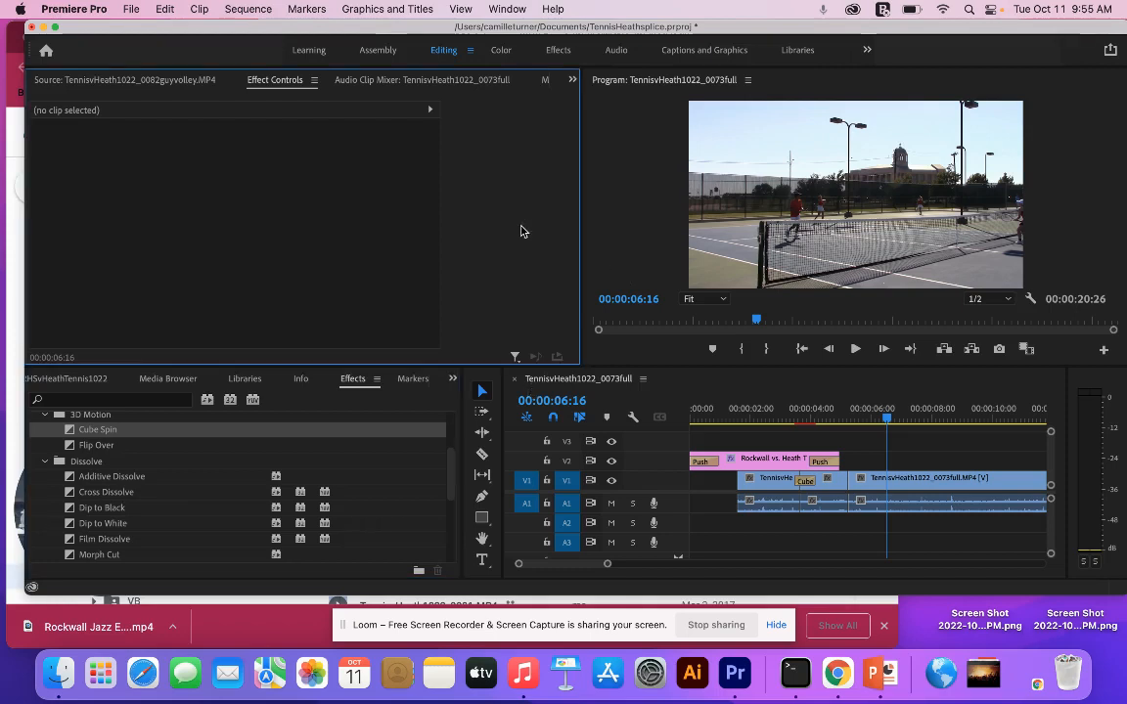
pyautogui.click(132, 8)
pyautogui.click(172, 227)
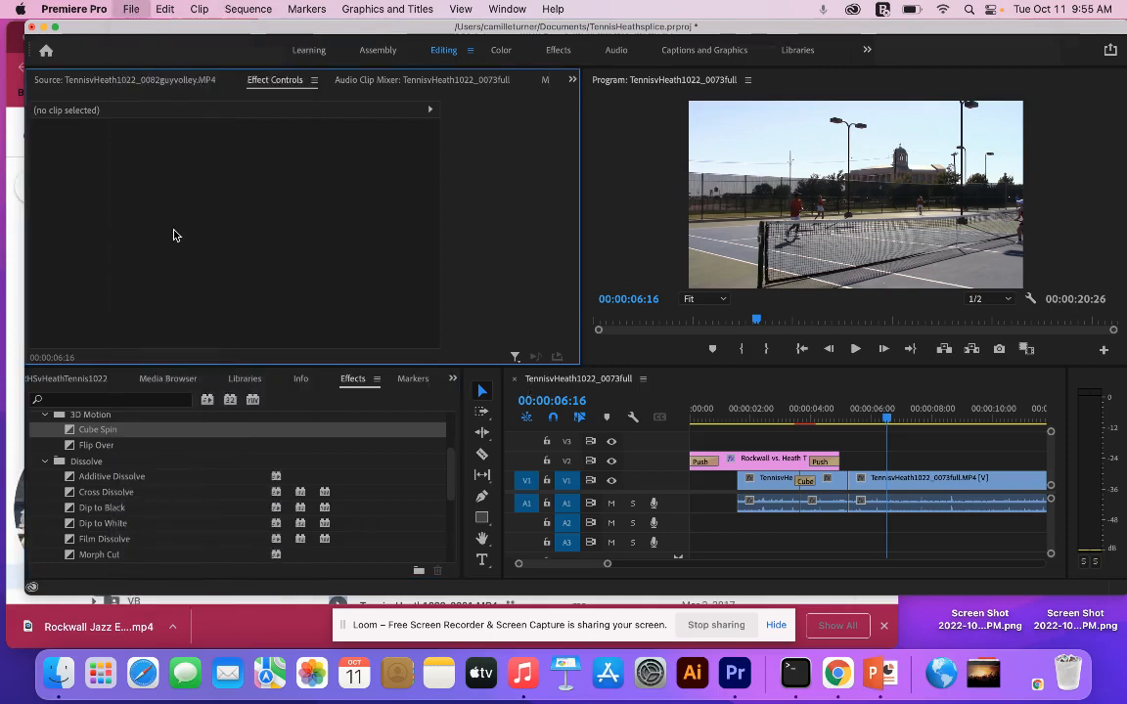
pyautogui.click(130, 8)
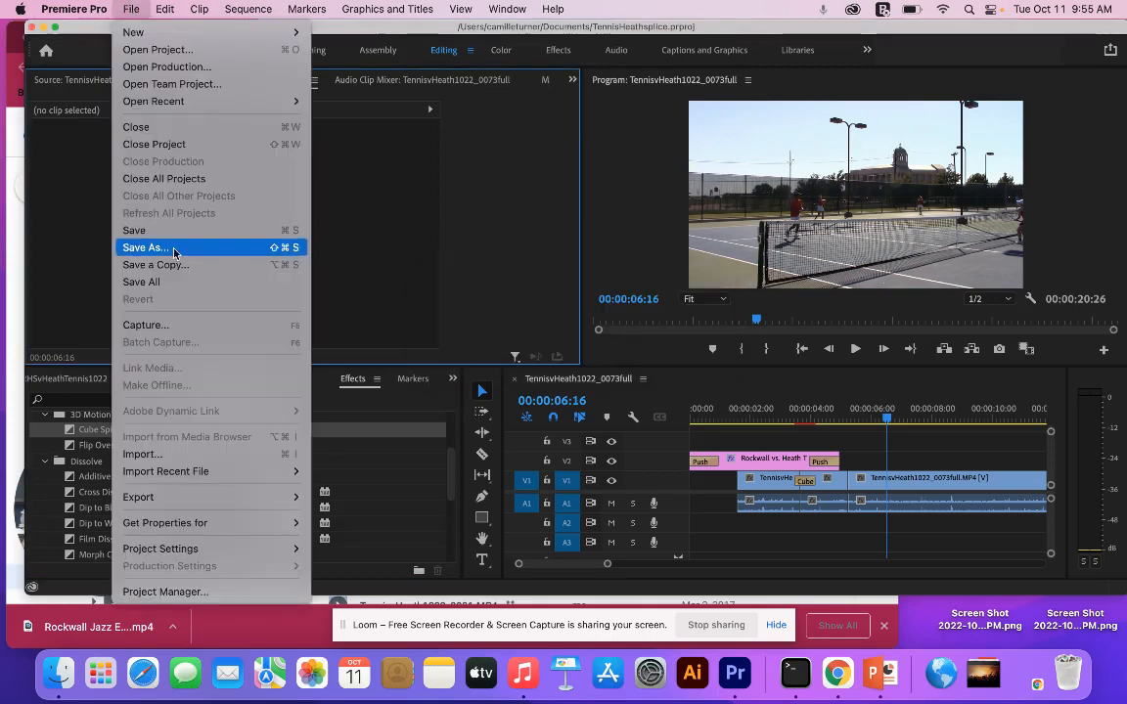
pyautogui.moveTo(184, 501)
pyautogui.click(349, 441)
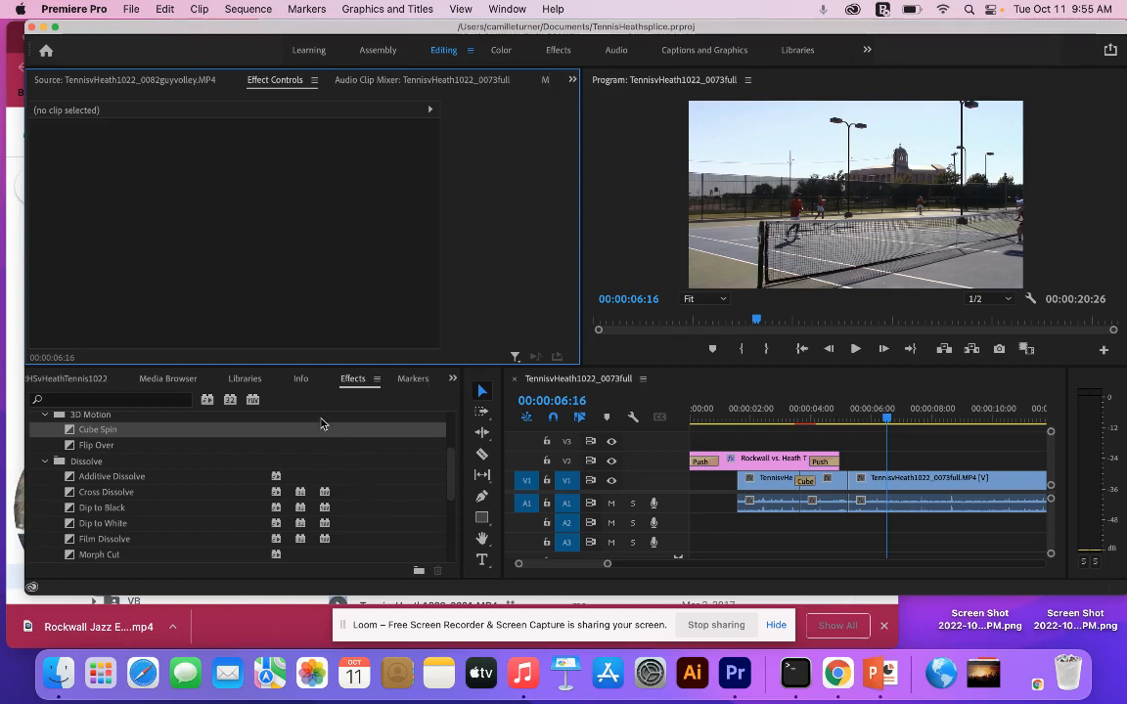
# - Open the media export settings for the tennis sequence and name the output file TennisvHeath1022_0073short
pyautogui.moveTo(707, 35); pyautogui.dragTo(651, 35)
pyautogui.moveTo(795, 405); pyautogui.dragTo(555, 389)
pyautogui.click(125, 7)
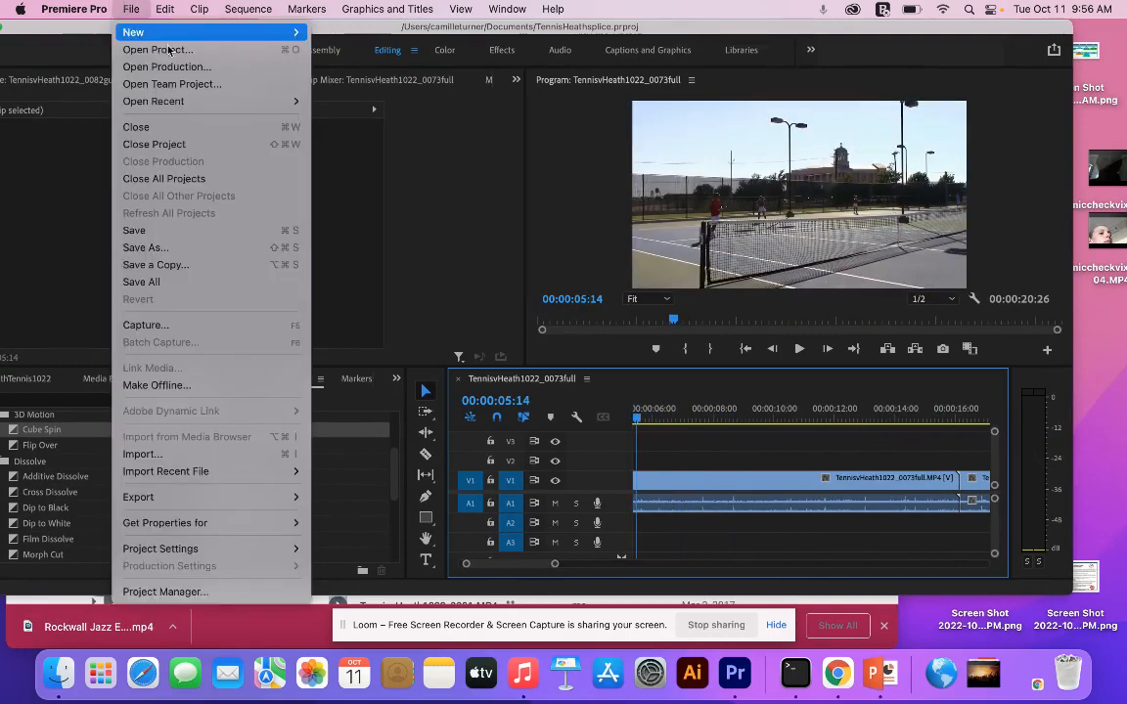
pyautogui.moveTo(235, 496)
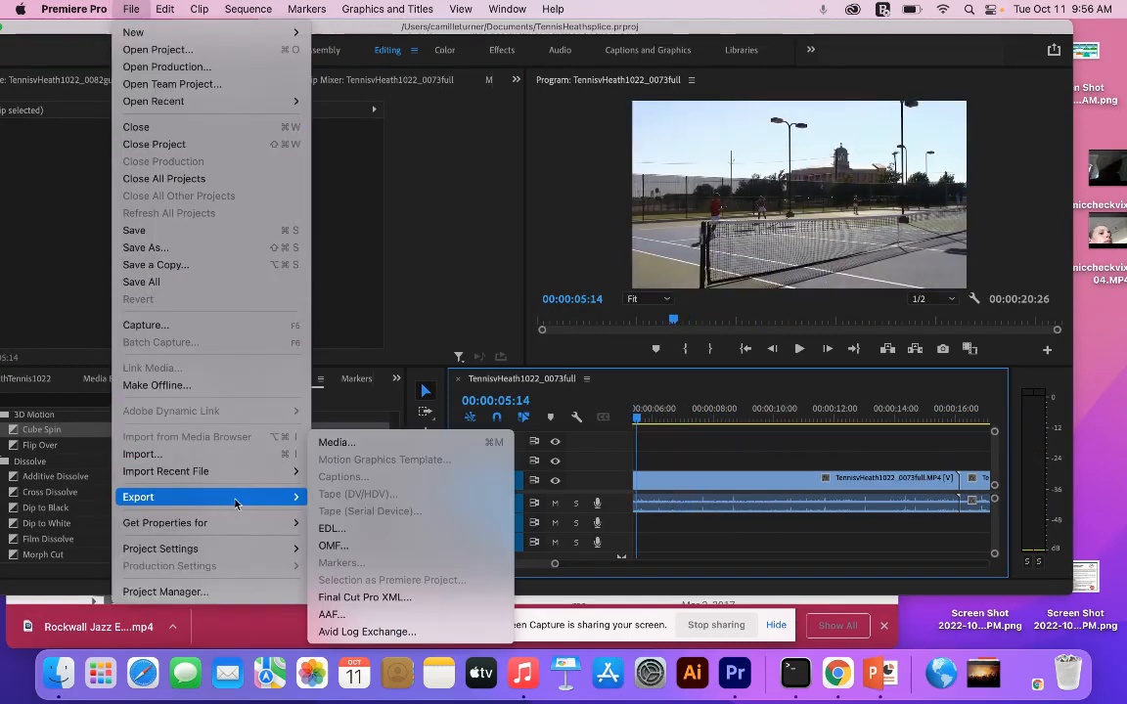
pyautogui.click(357, 441)
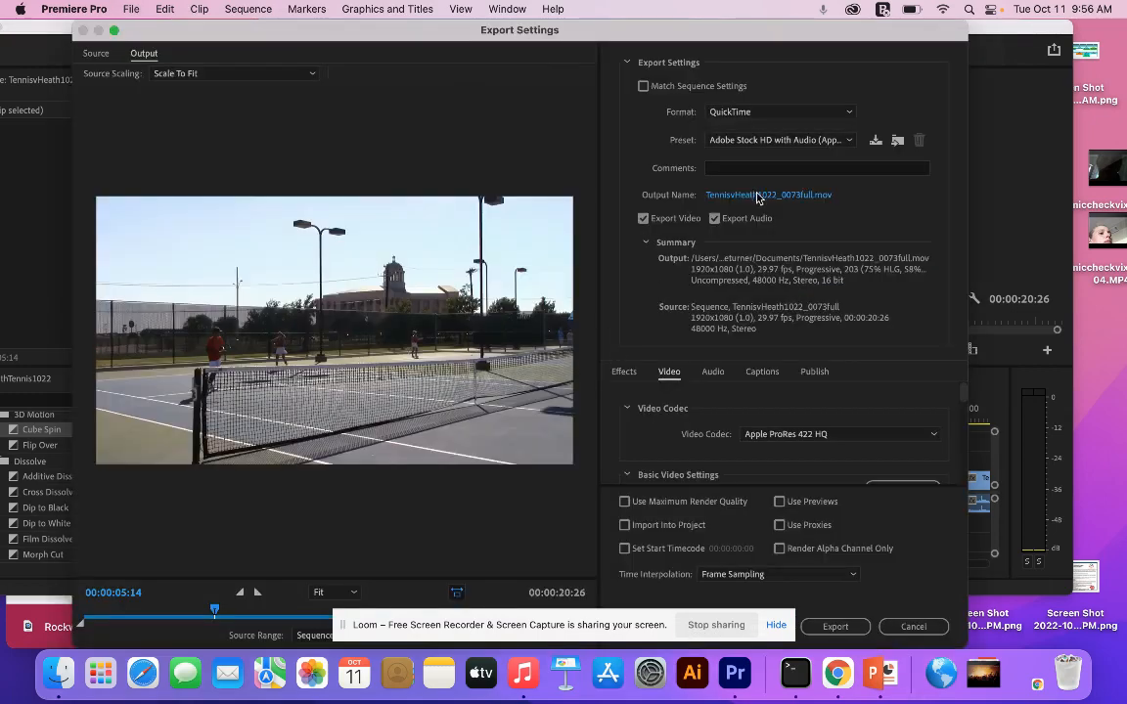
pyautogui.click(752, 196)
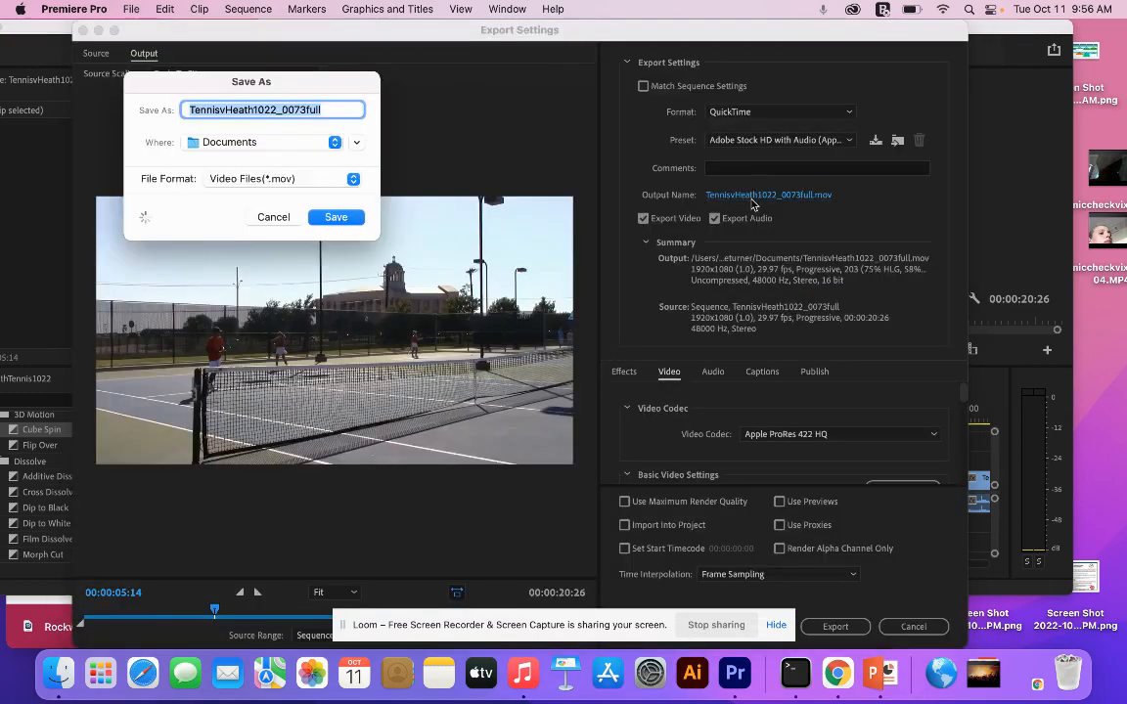
pyautogui.moveTo(326, 111)
pyautogui.mouseDown()
pyautogui.moveTo(293, 111)
pyautogui.moveTo(306, 111)
pyautogui.mouseUp()
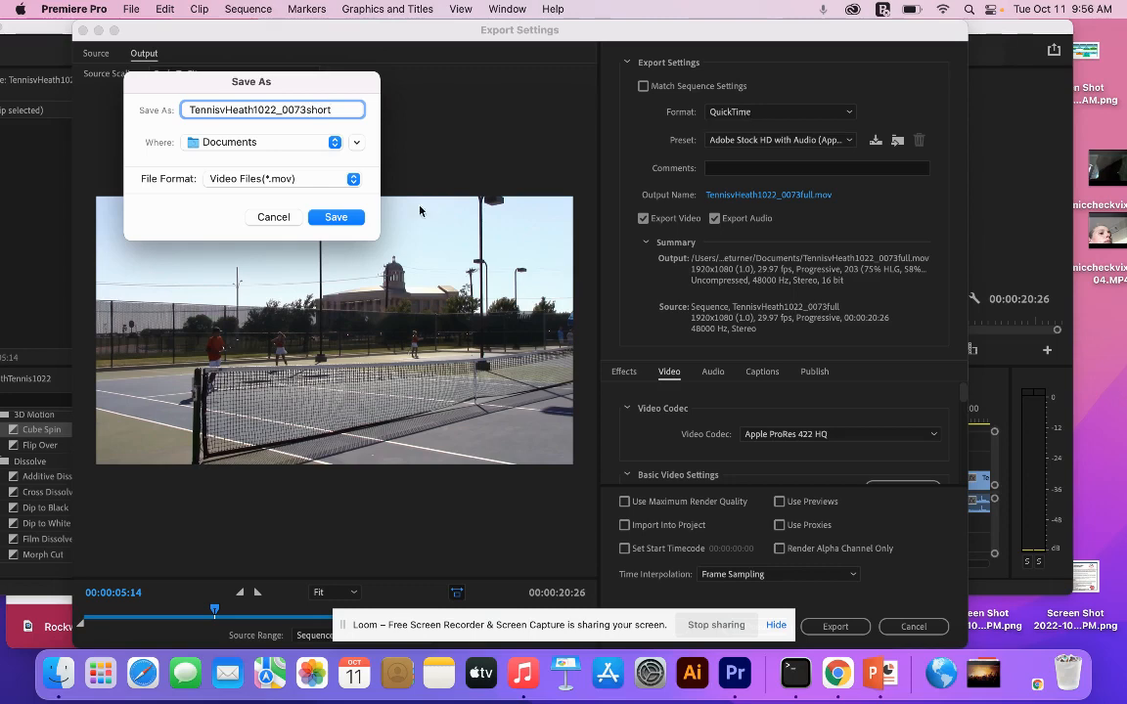
pyautogui.click(336, 216)
# - Set the export format to H.264 and export the sequence as TennisvHeath1022_0073short.mp4 in Documents
pyautogui.click(743, 112)
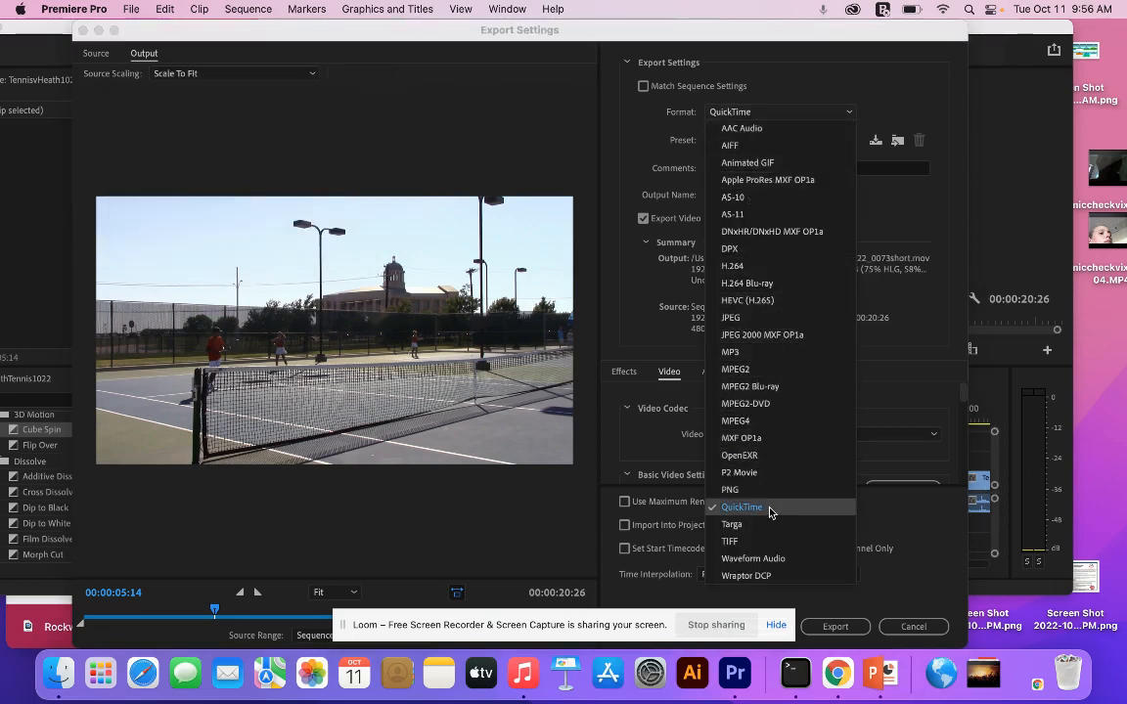
pyautogui.click(742, 266)
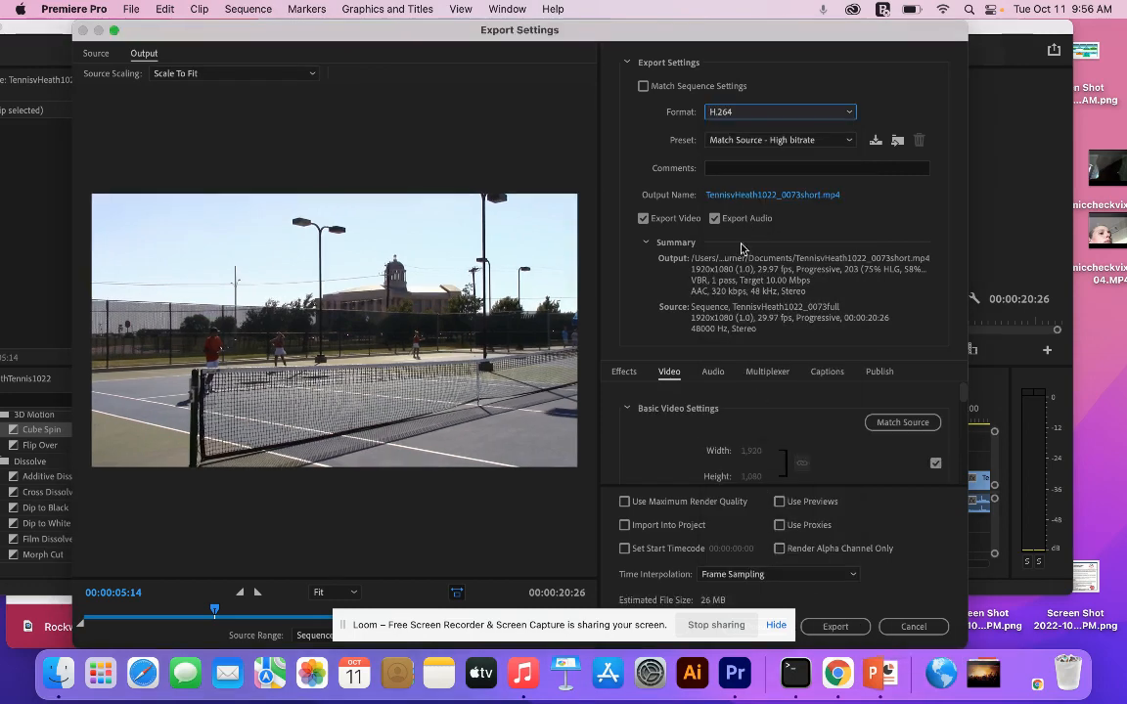
pyautogui.click(749, 199)
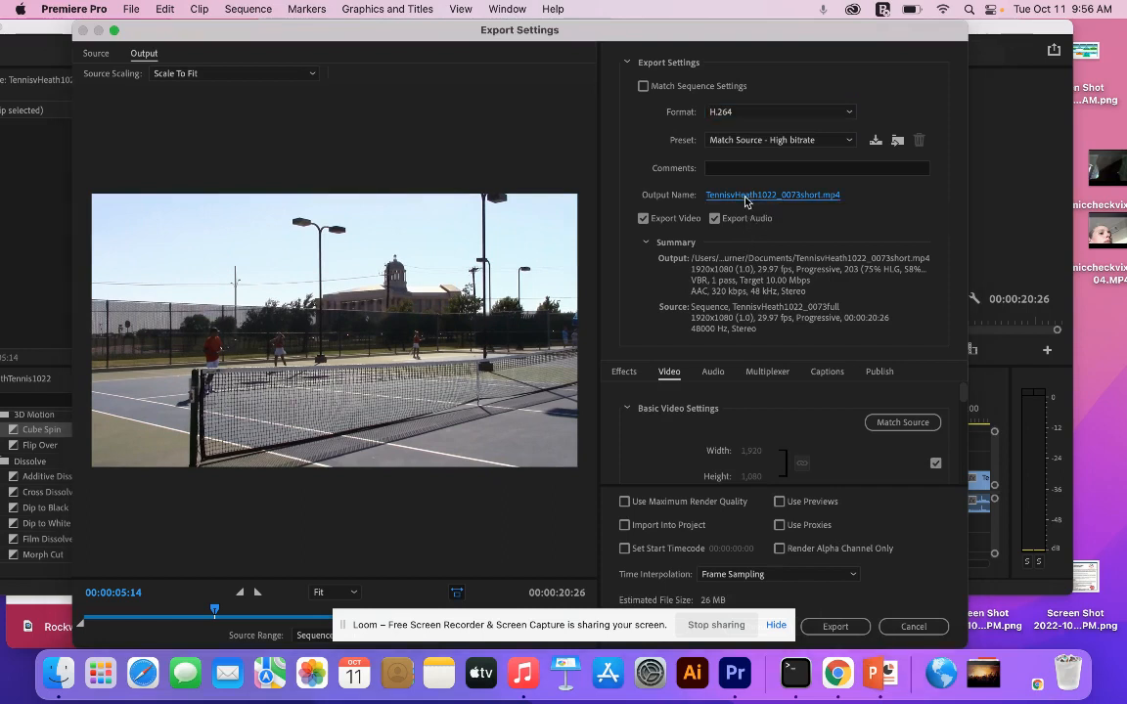
pyautogui.click(335, 216)
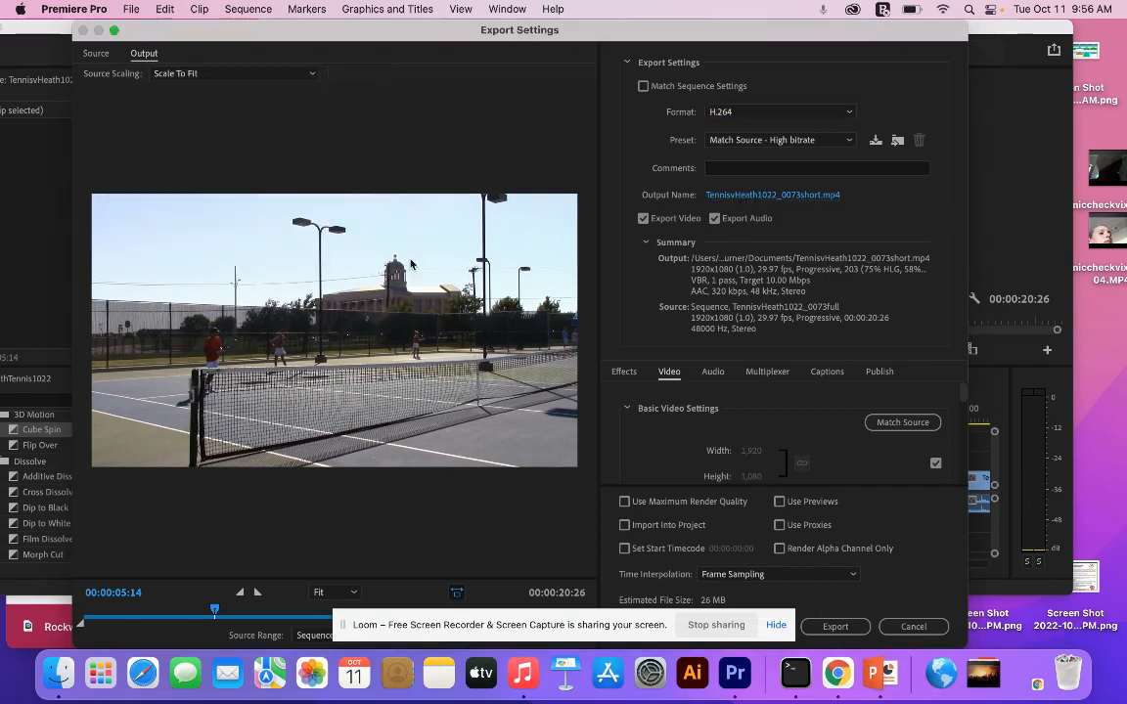
pyautogui.click(836, 627)
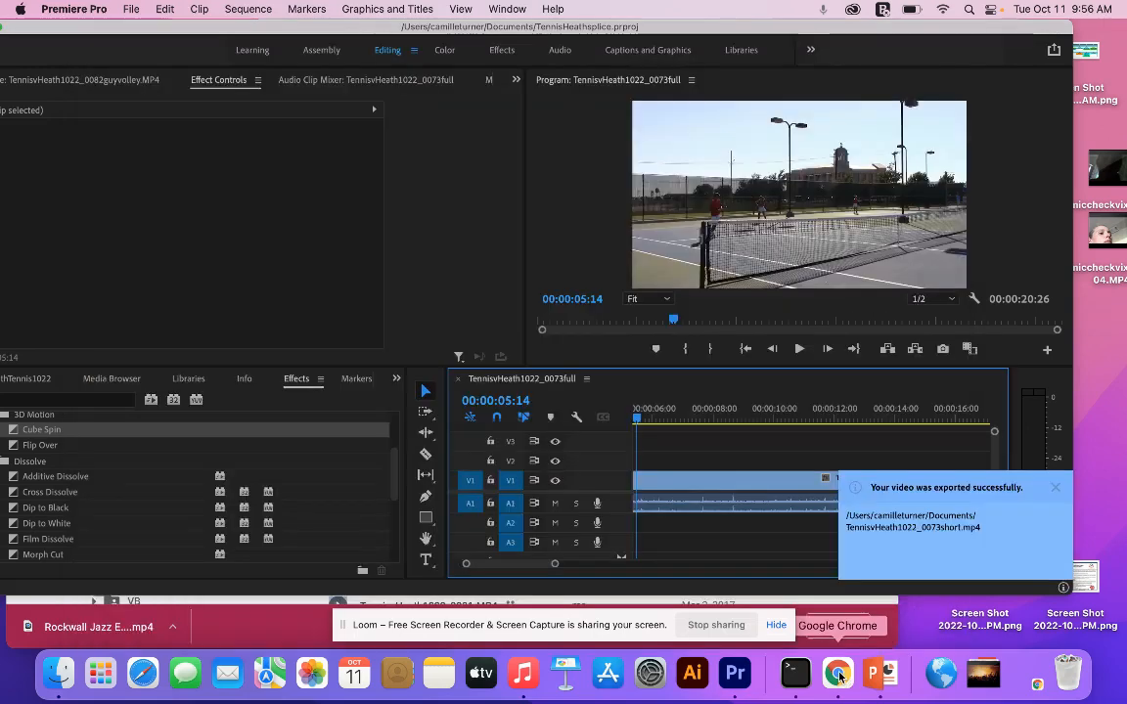
# - Switch to Chrome and go to the Tennis slide about the Heath match in the JacketNewsslides presentation
pyautogui.click(839, 675)
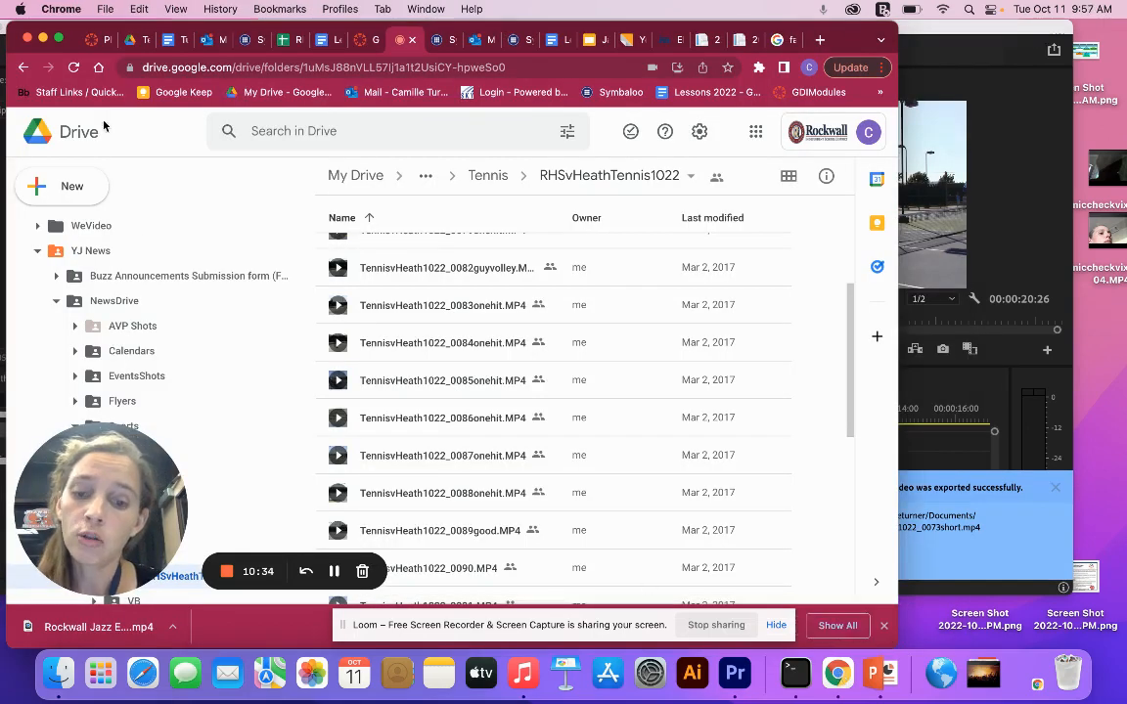
pyautogui.click(588, 41)
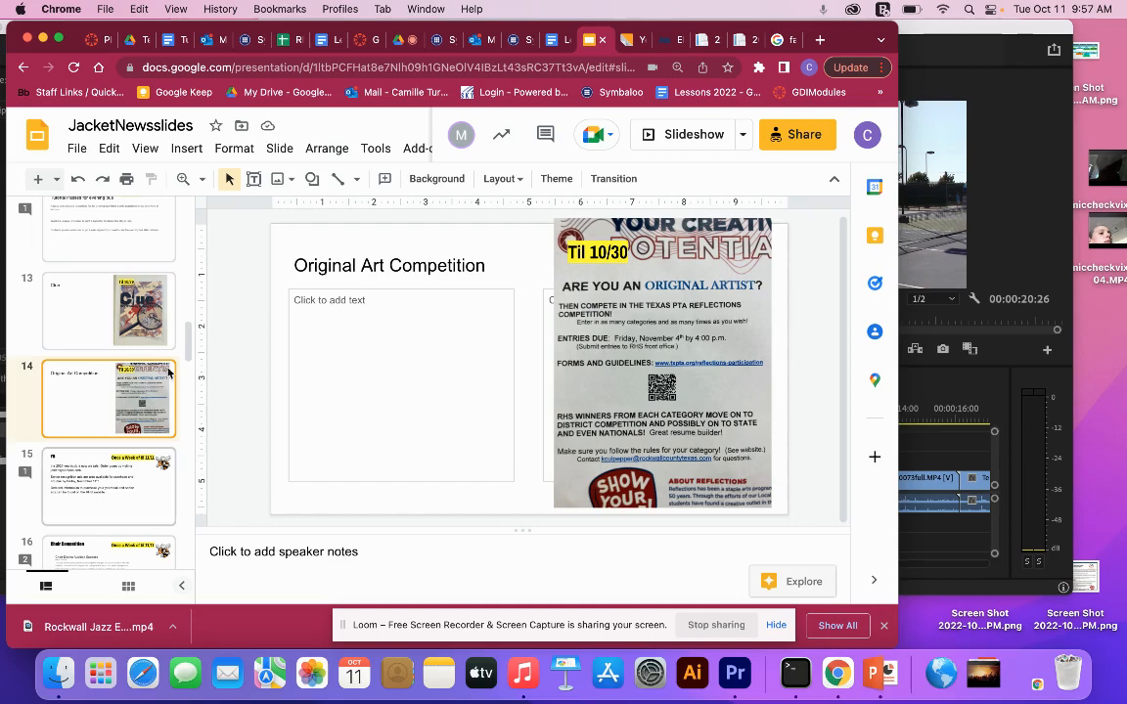
pyautogui.scroll(-15, 128, 410)
pyautogui.scroll(8, 102, 355)
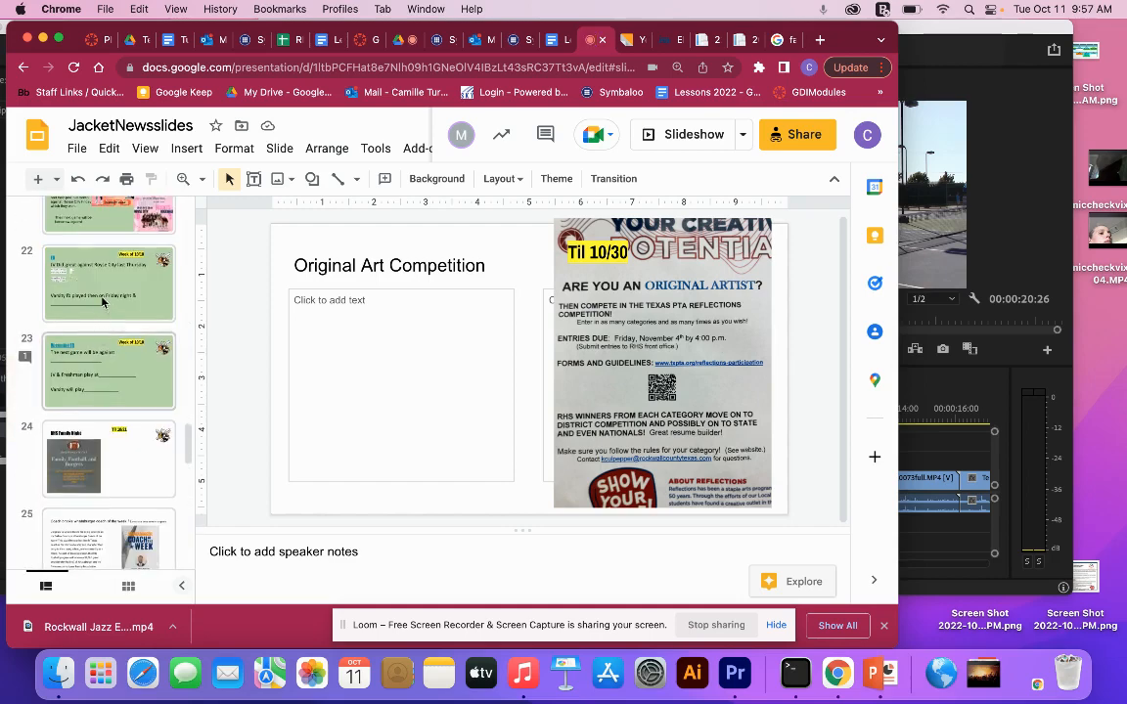
pyautogui.click(102, 301)
pyautogui.press('Up')
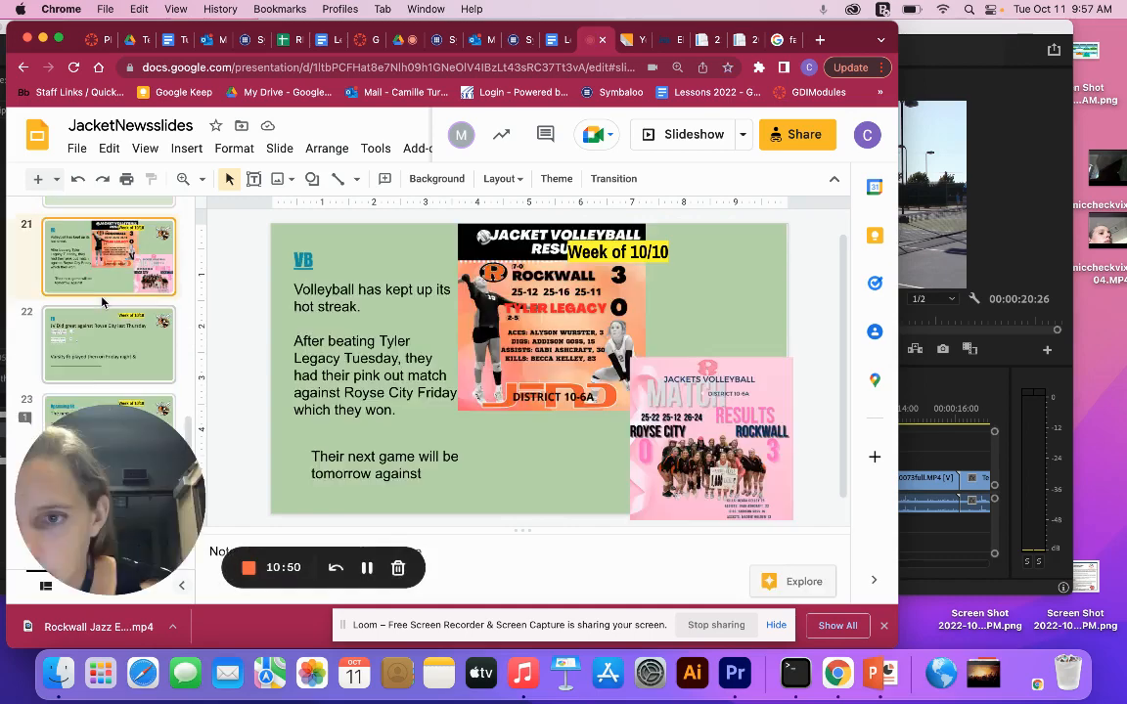
pyautogui.press('Up')
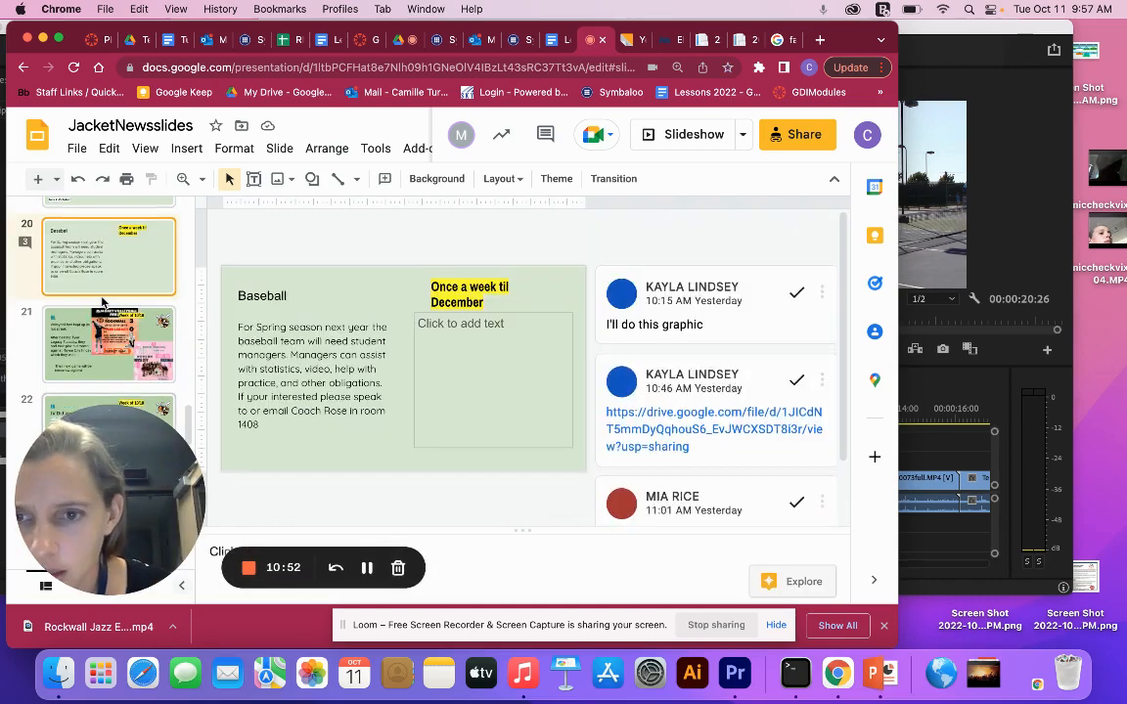
pyautogui.press('Up')
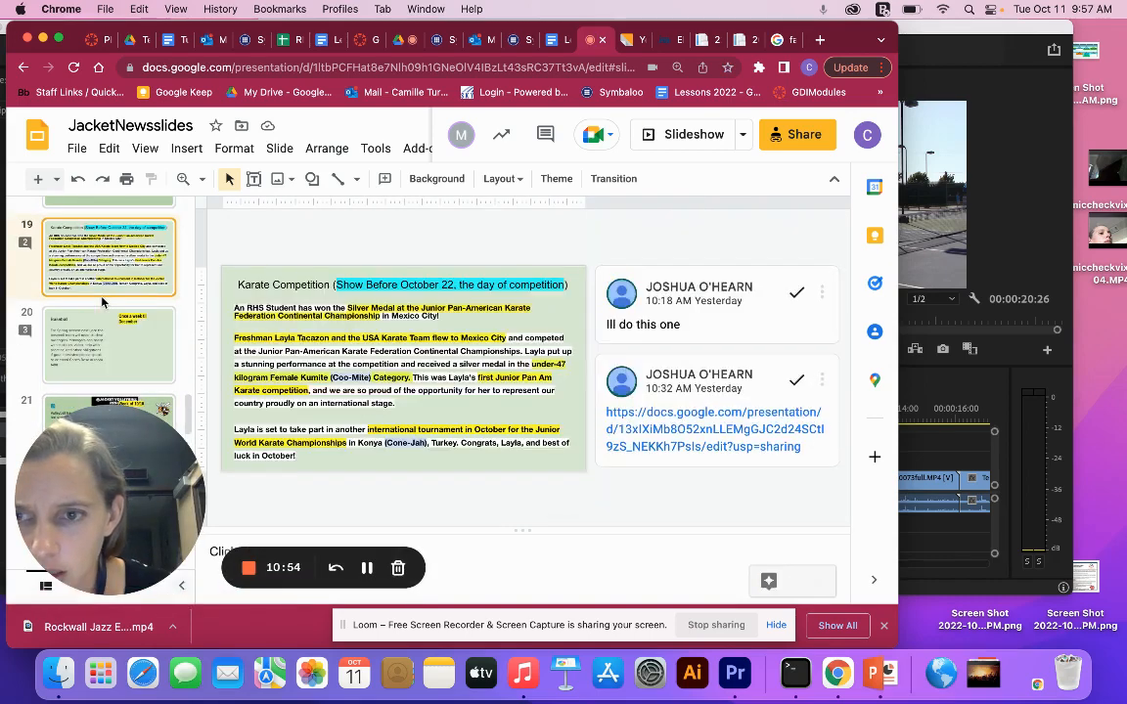
pyautogui.press('Up')
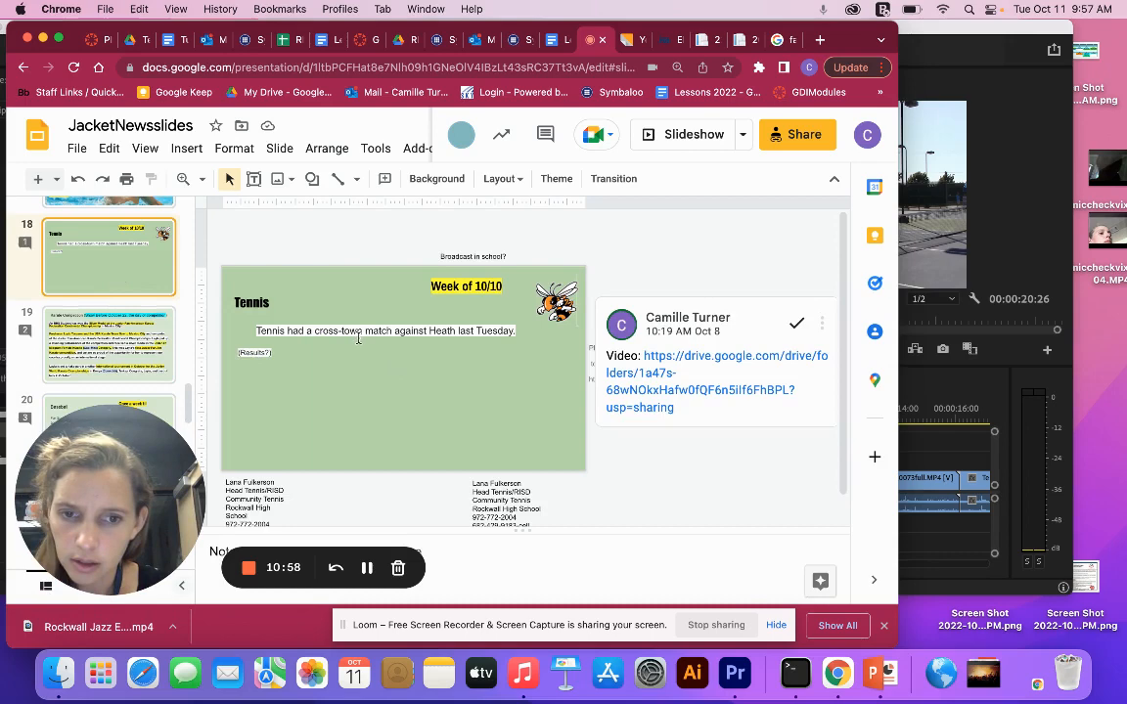
# - Write the reply "Edit:" to the video-link comment on the Tennis slide, removing the pasted 40pts grading text
pyautogui.click(706, 423)
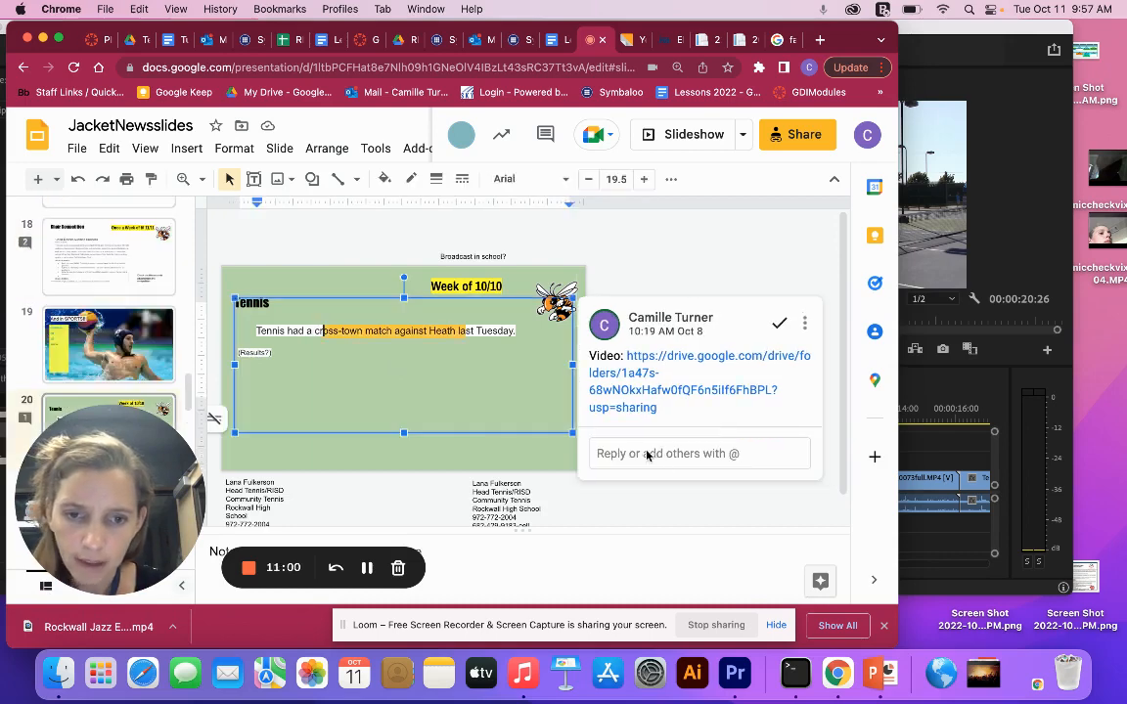
pyautogui.click(624, 451)
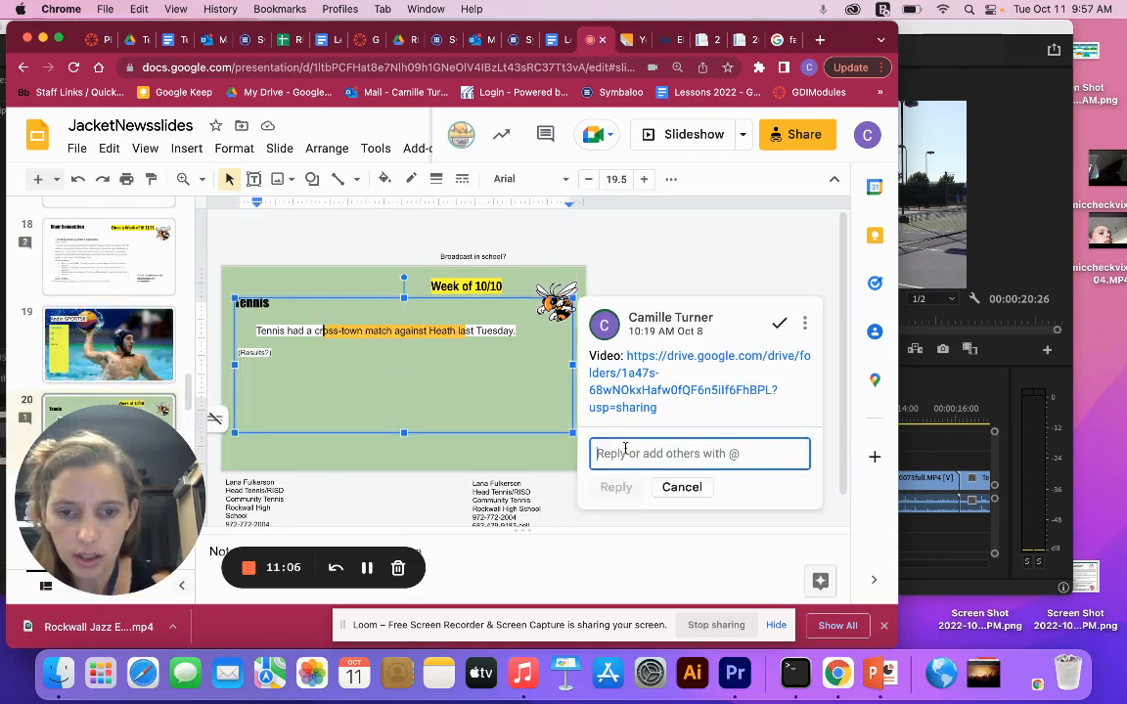
pyautogui.write('Edit:')
pyautogui.write('(40pts: bar setter, good, good considering, good enough)')
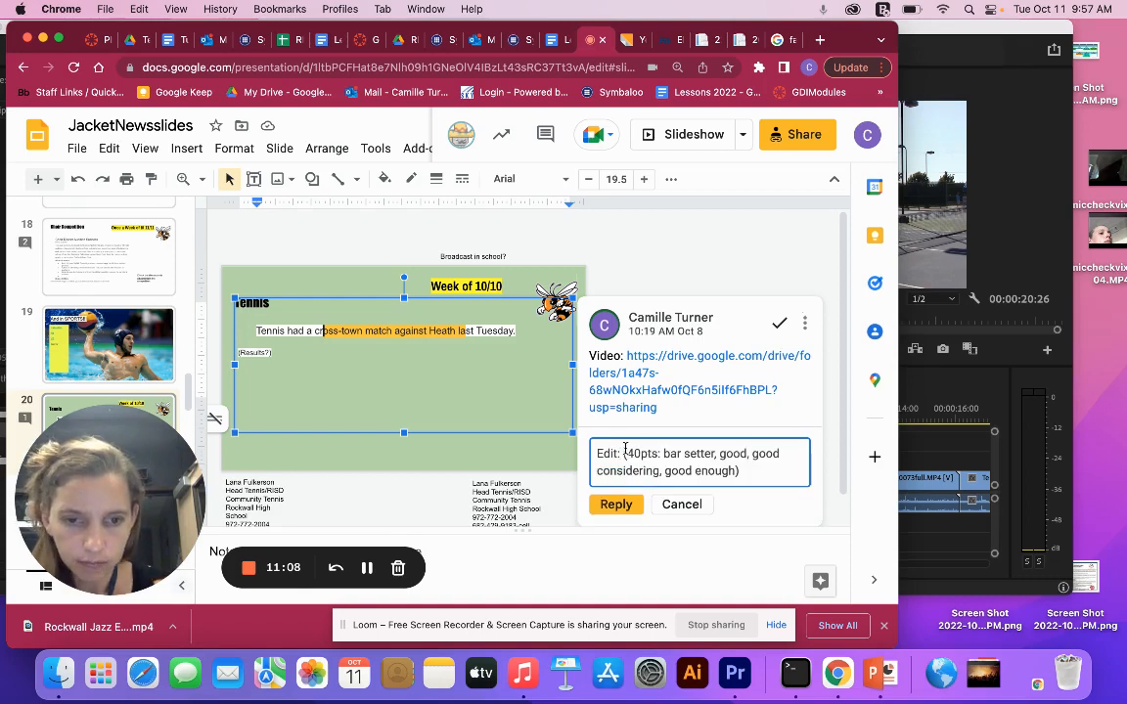
pyautogui.moveTo(741, 471); pyautogui.dragTo(626, 453)
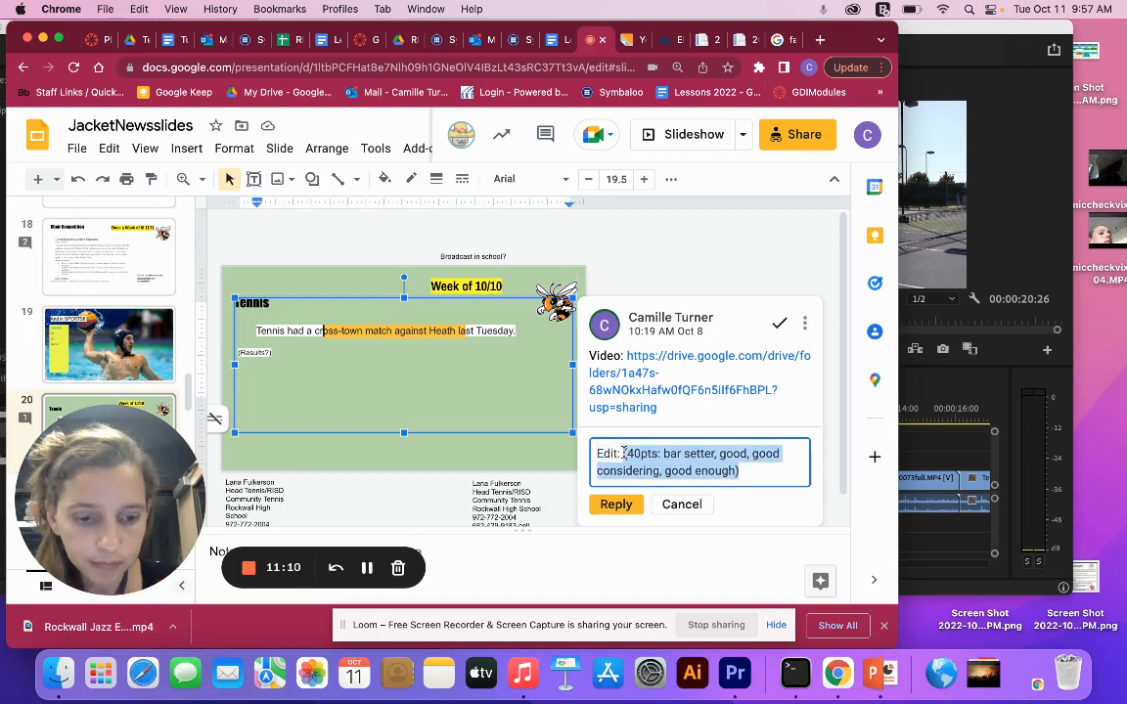
pyautogui.press('BackSpace')
pyautogui.click(615, 504)
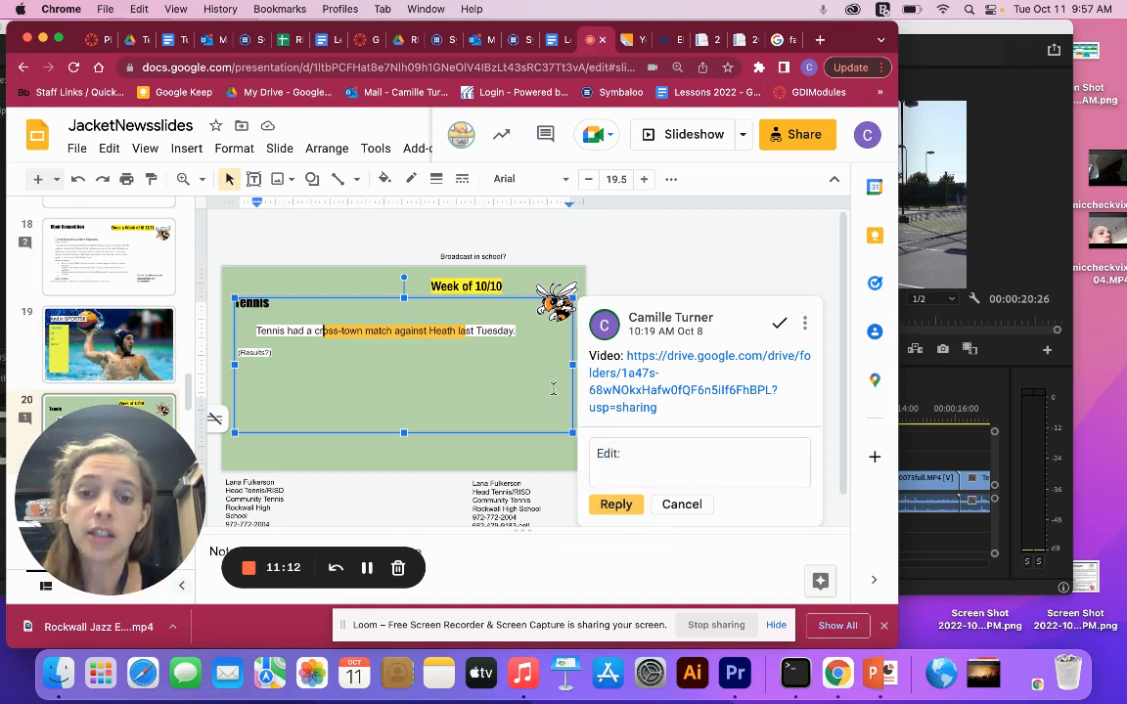